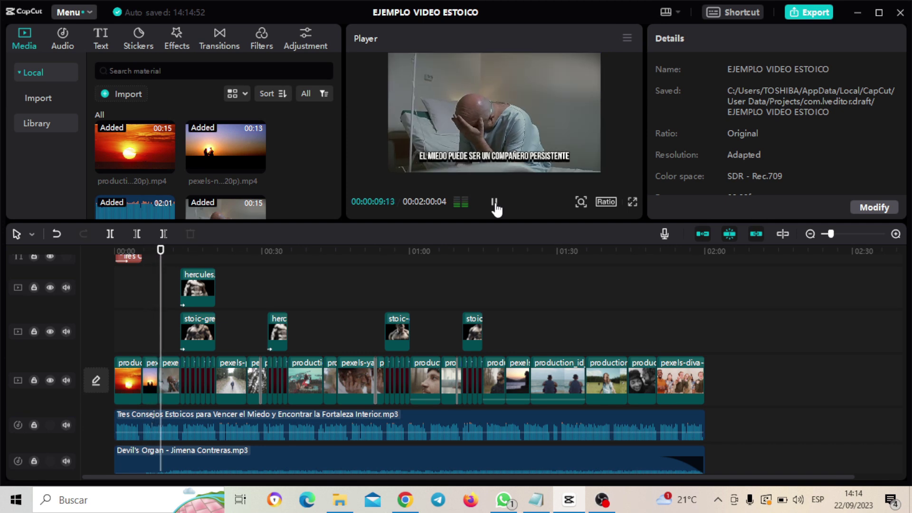
Pause the preview, then search Pexels in Chrome for MIEDO and browse the video results
{"action": "left_click", "coordinate": [494, 204]}
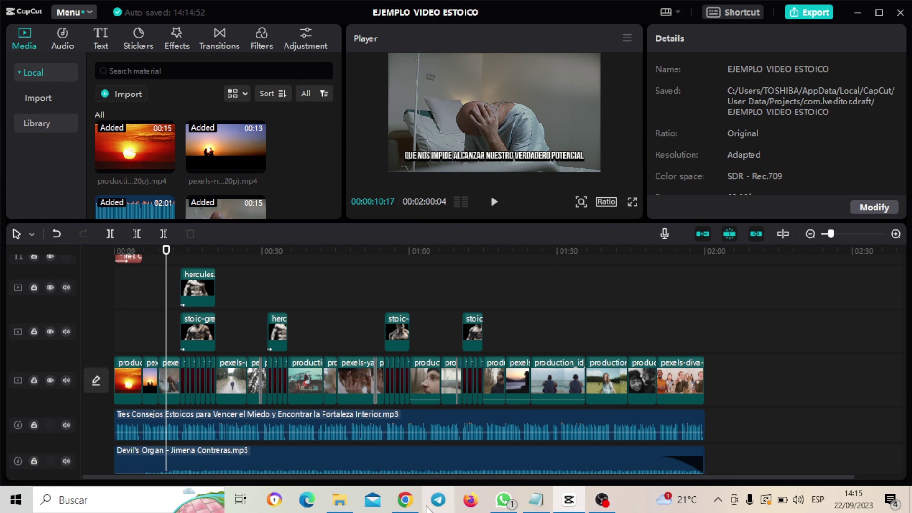
{"action": "left_click", "coordinate": [405, 500]}
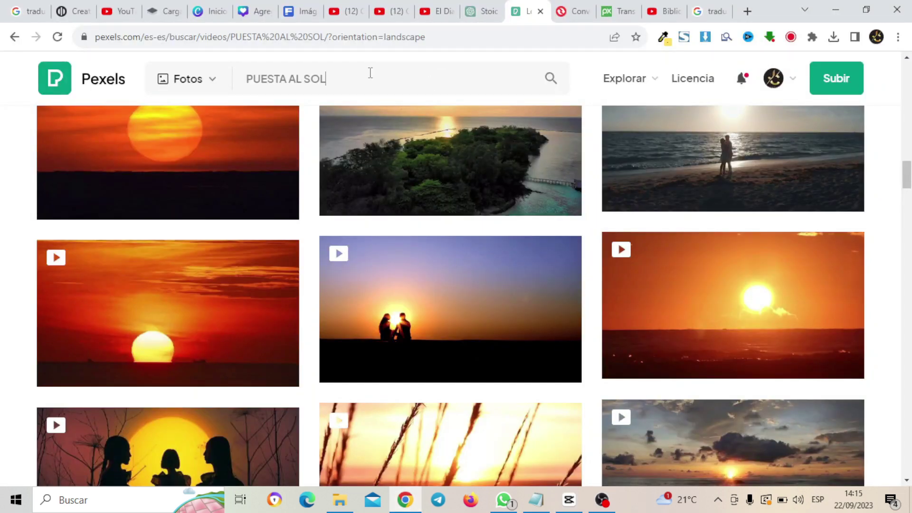
{"action": "type", "text": "MIEDO"}
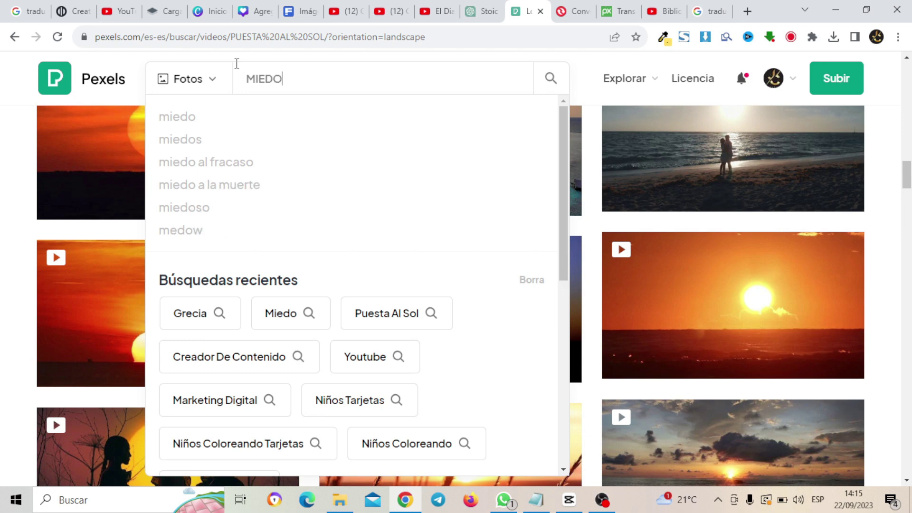
{"action": "key", "text": "Return"}
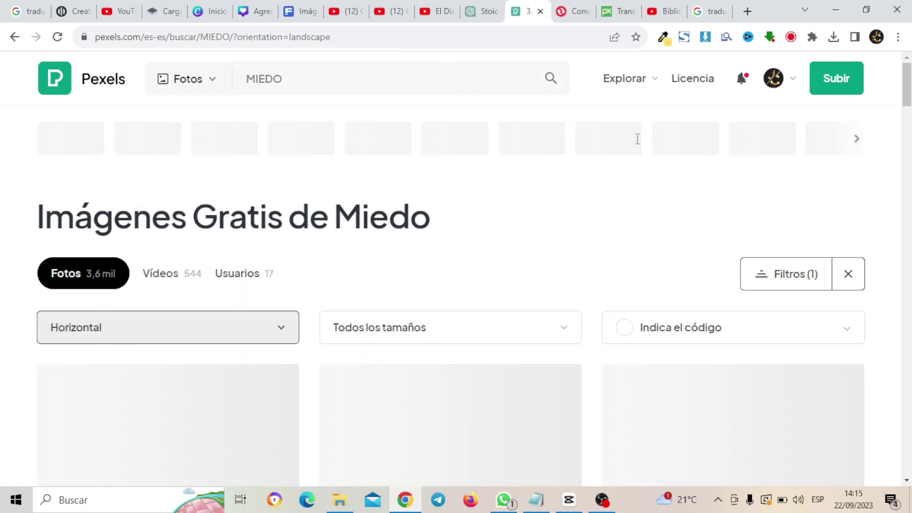
{"action": "scroll", "coordinate": [904, 133], "scroll_direction": "down", "scroll_amount": 8}
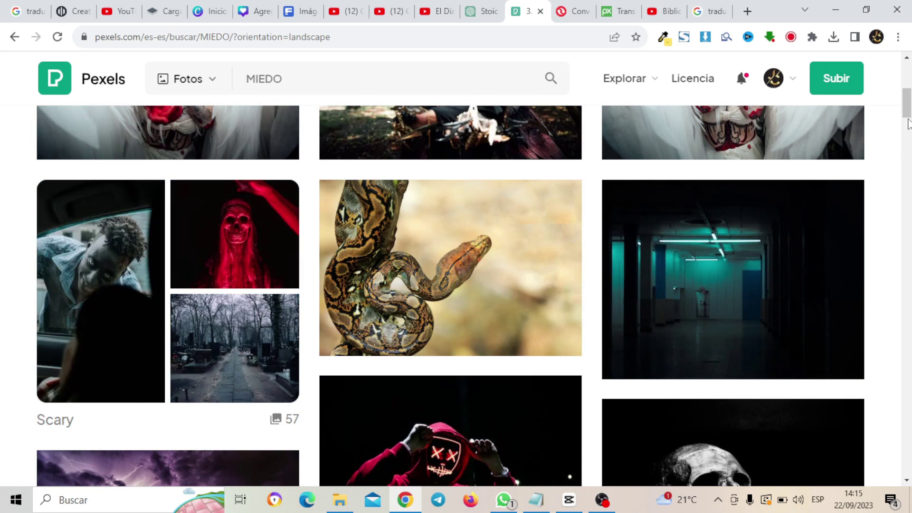
{"action": "left_click_drag", "start_coordinate": [907, 124], "coordinate": [907, 83]}
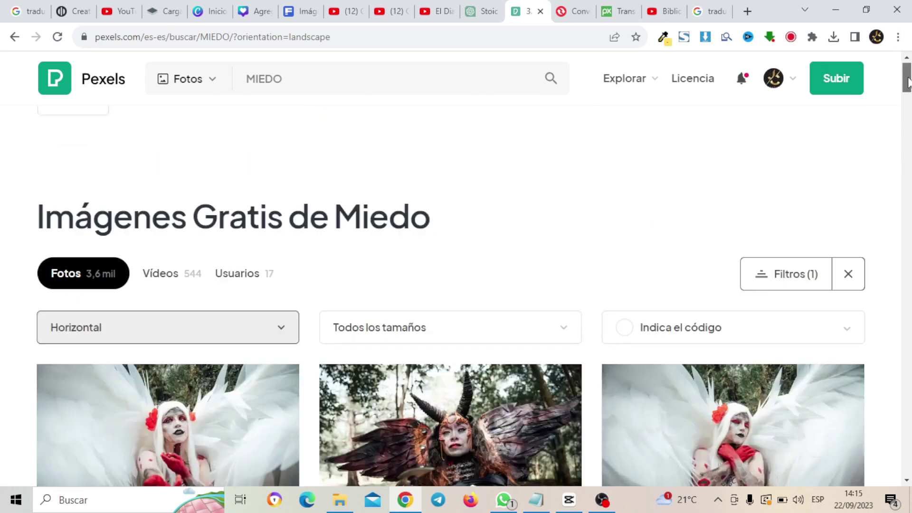
{"action": "left_click", "coordinate": [172, 276]}
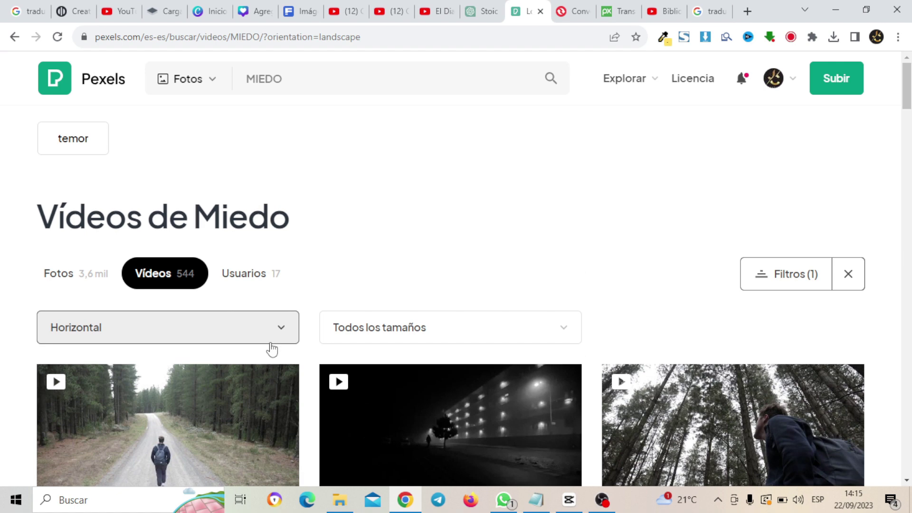
{"action": "scroll", "coordinate": [205, 278], "scroll_direction": "down", "scroll_amount": 3}
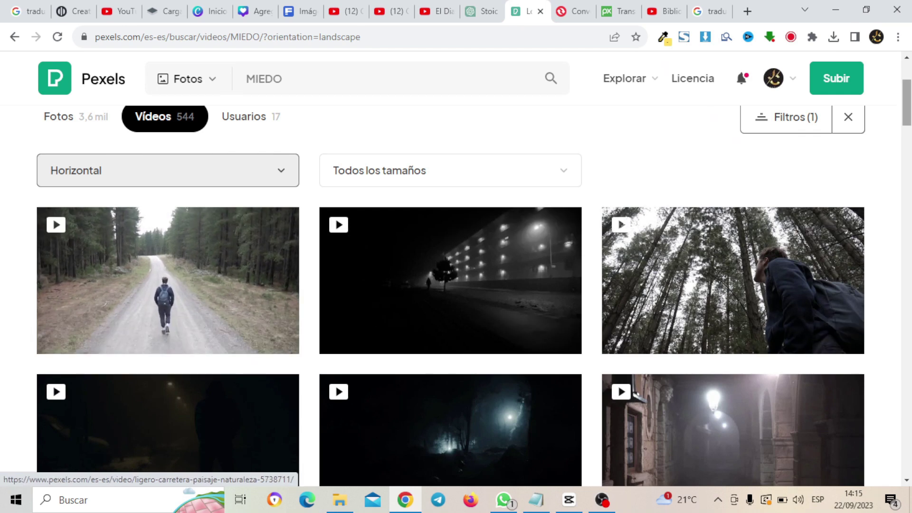
{"action": "left_click_drag", "start_coordinate": [908, 112], "coordinate": [908, 145]}
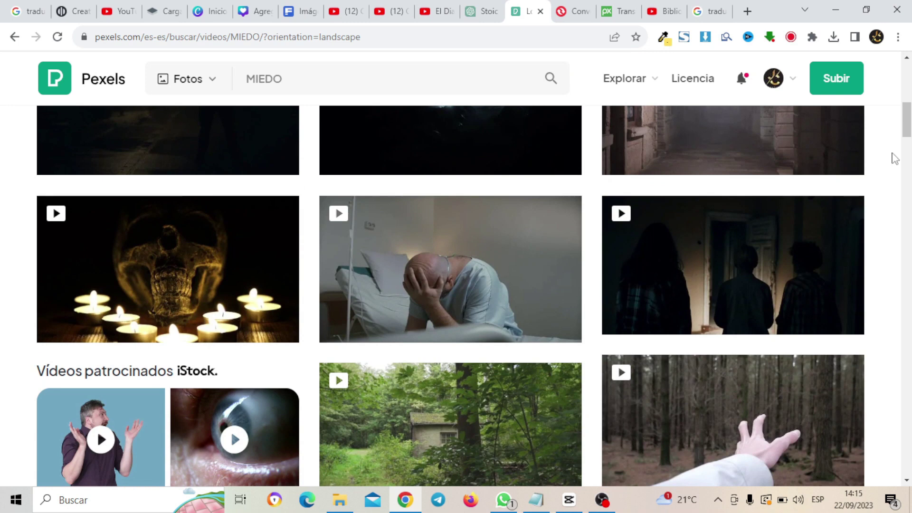
Open the Pexels video of the bald man beside the hospital bed, view its download sizes, and return to the results
{"action": "left_click", "coordinate": [491, 265]}
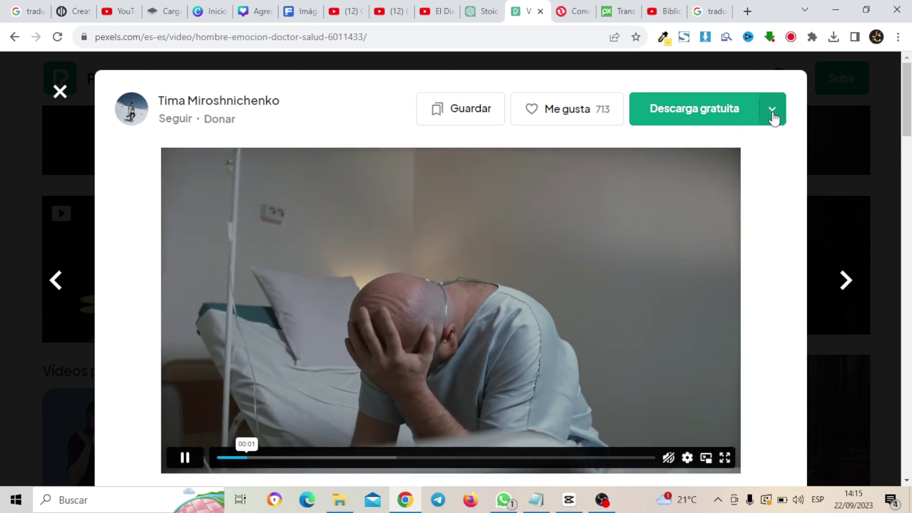
{"action": "left_click", "coordinate": [773, 111]}
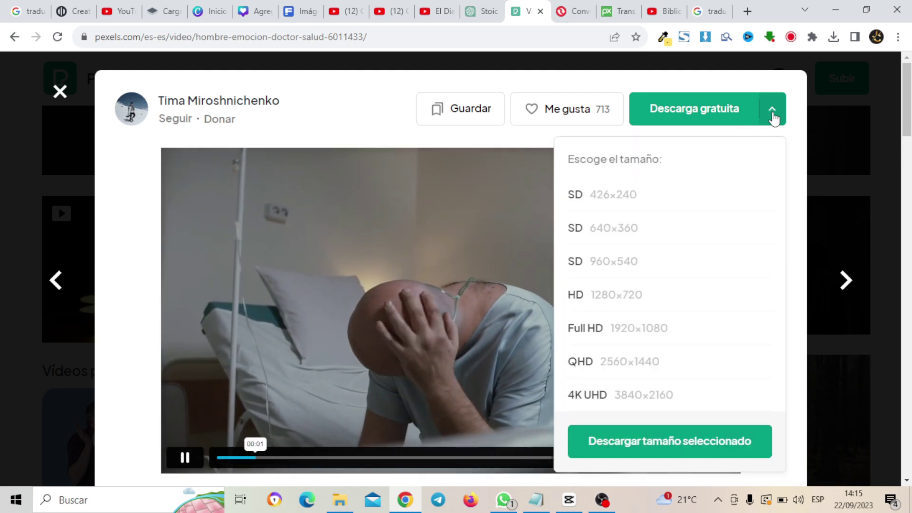
{"action": "left_click", "coordinate": [881, 146]}
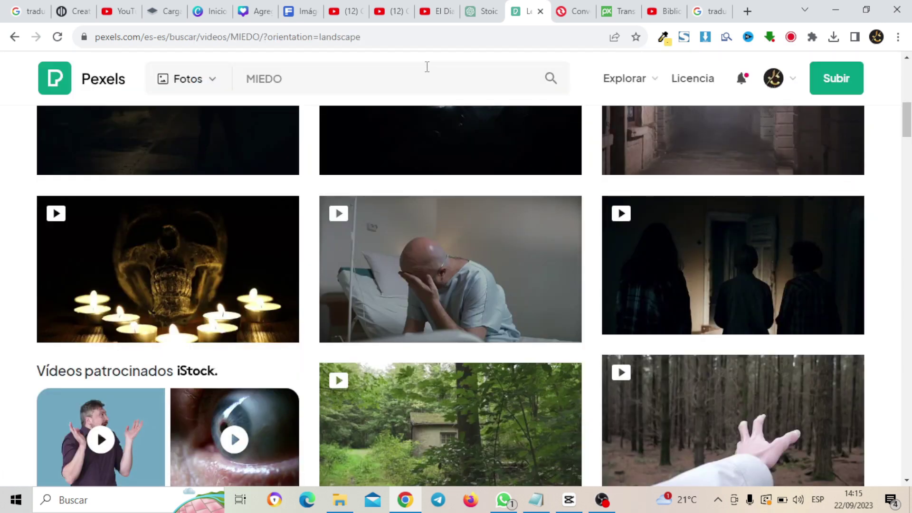
Open the desktop folder VIDEOS PARA EJEMPLO DE EDICION ESTOICO to view the numbered clips, and minimize it
{"action": "left_click", "coordinate": [845, 7]}
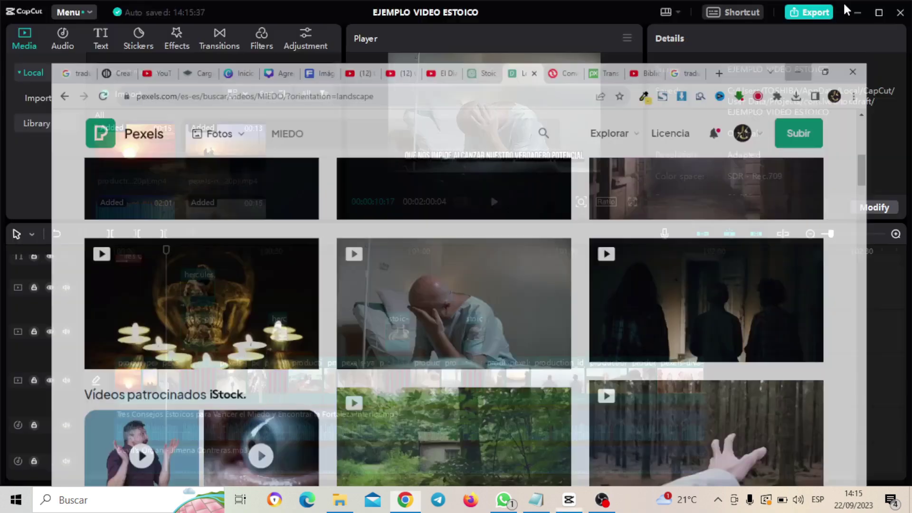
{"action": "left_click", "coordinate": [855, 10]}
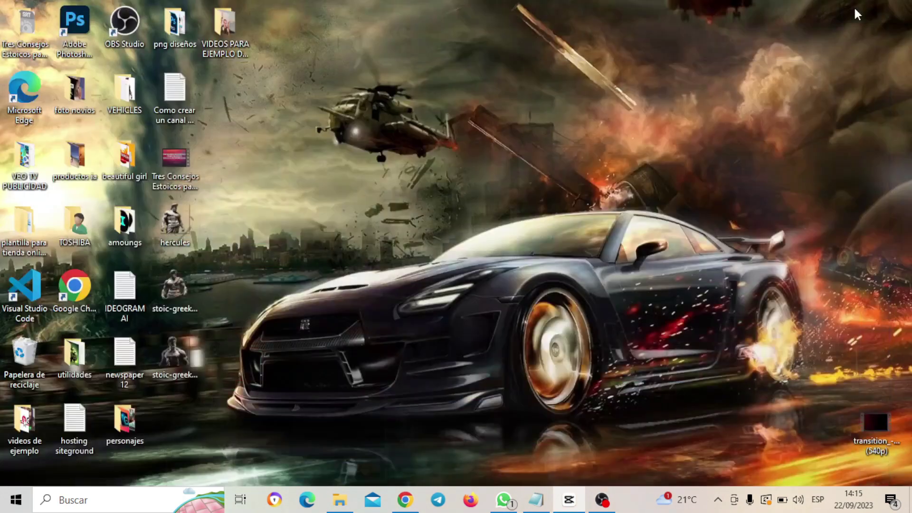
{"action": "double_click", "coordinate": [228, 26]}
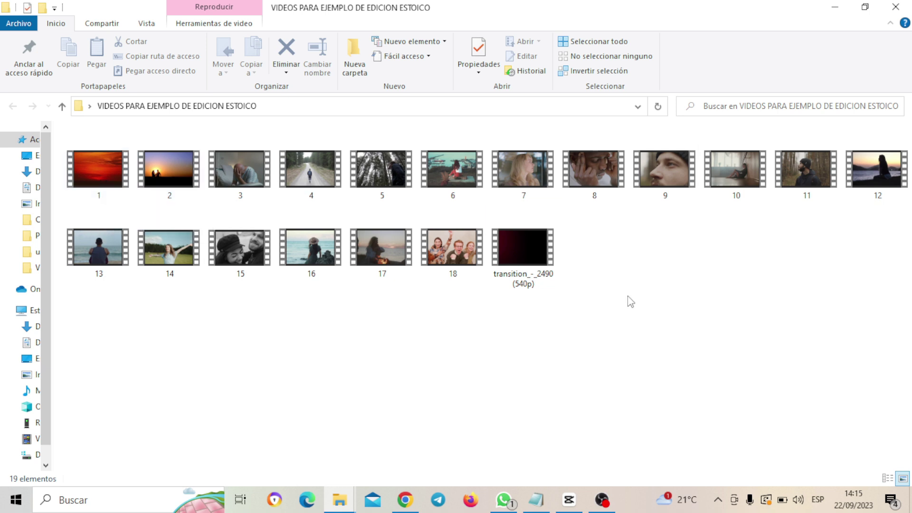
{"action": "left_click", "coordinate": [831, 8]}
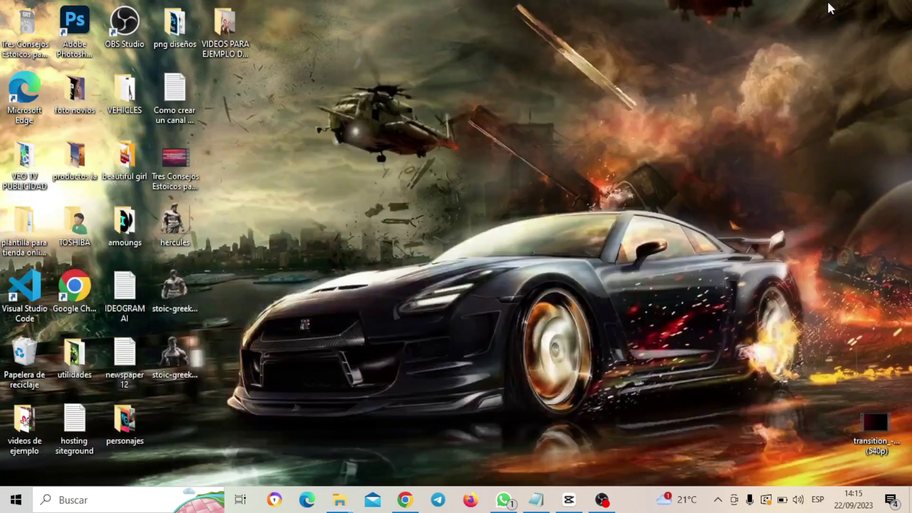
Return to Chrome and look over the Pixabay page of the glowing gradient transition video
{"action": "left_click", "coordinate": [404, 500]}
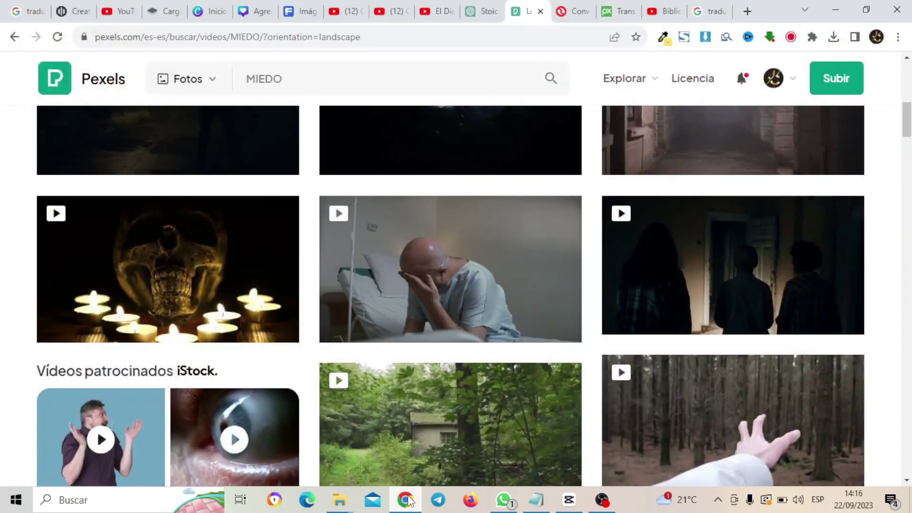
{"action": "left_click", "coordinate": [617, 10]}
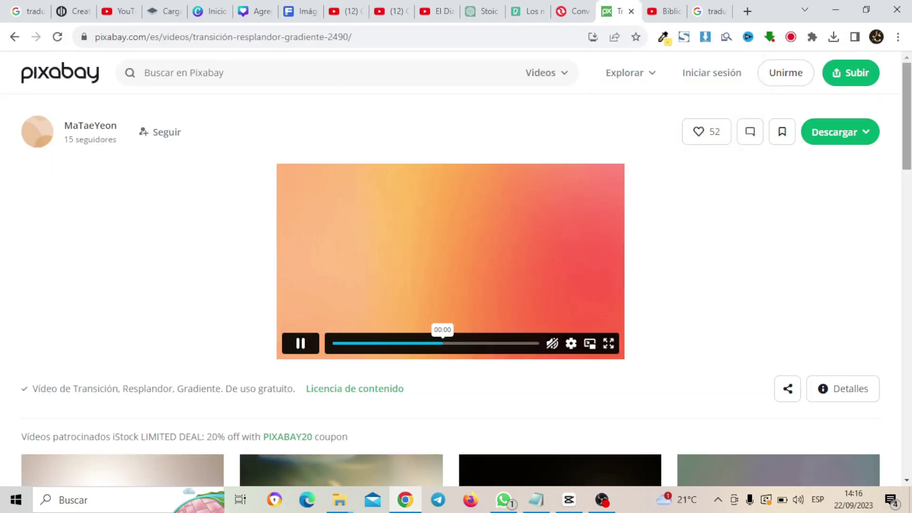
{"action": "scroll", "coordinate": [377, 158], "scroll_direction": "down", "scroll_amount": 5}
{"action": "left_click_drag", "start_coordinate": [908, 181], "coordinate": [907, 42]}
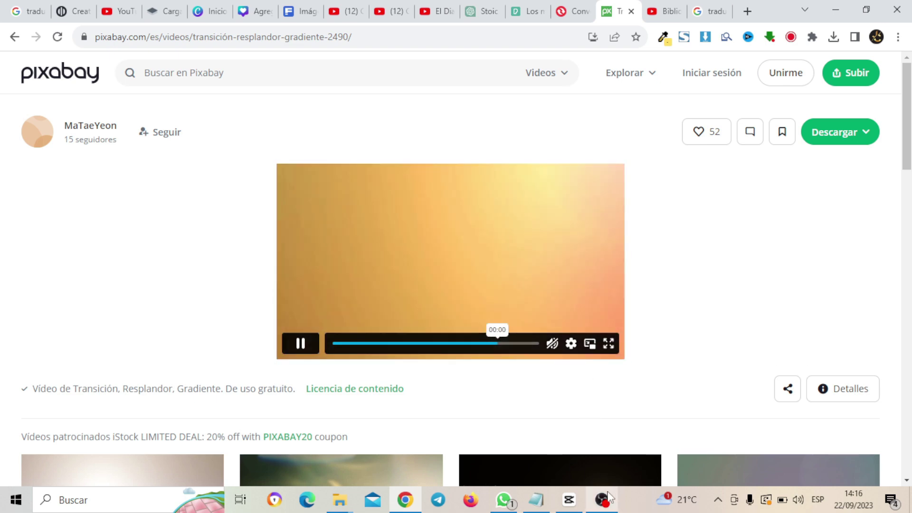
Switch to CapCut and play the section with the two statues from about 14 seconds, then pause
{"action": "left_click", "coordinate": [569, 502]}
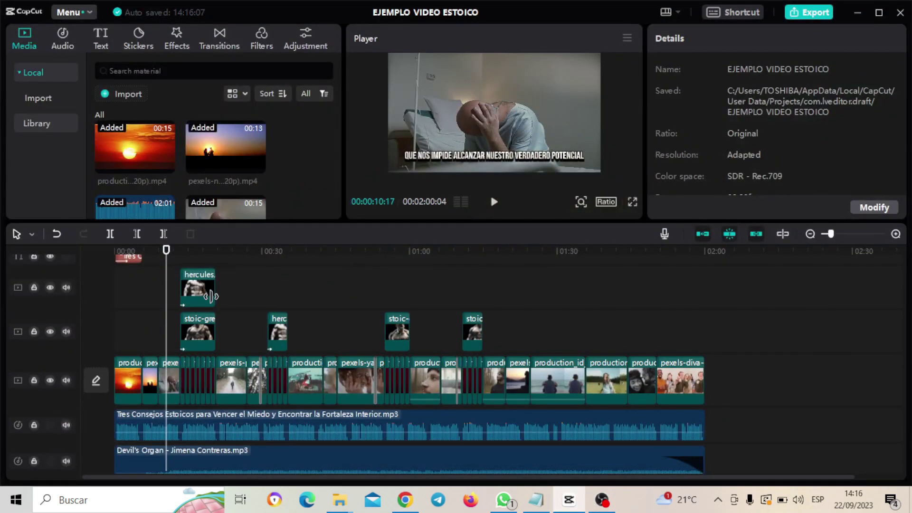
{"action": "left_click_drag", "start_coordinate": [167, 251], "coordinate": [186, 250]}
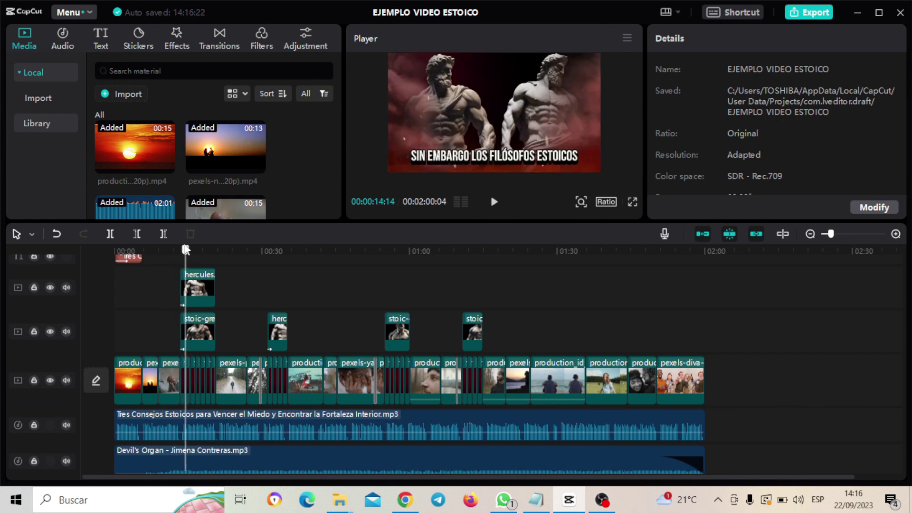
{"action": "left_click", "coordinate": [494, 203]}
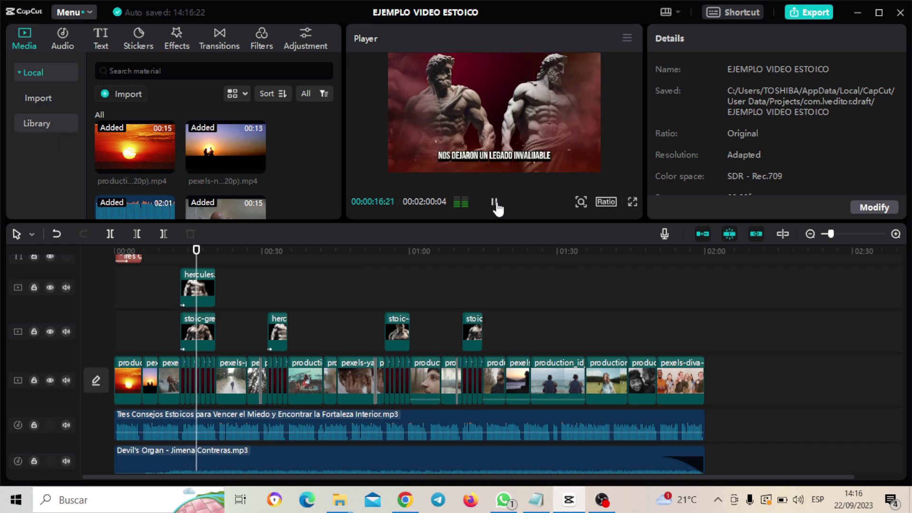
{"action": "left_click", "coordinate": [495, 203]}
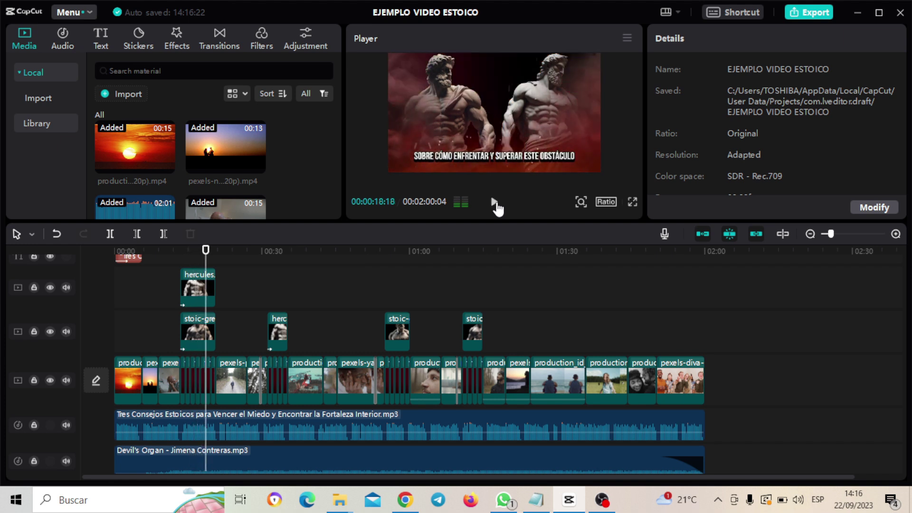
Play the project from about 31 seconds through the single hercules statue overlay, then pause
{"action": "left_click_drag", "start_coordinate": [216, 254], "coordinate": [267, 251]}
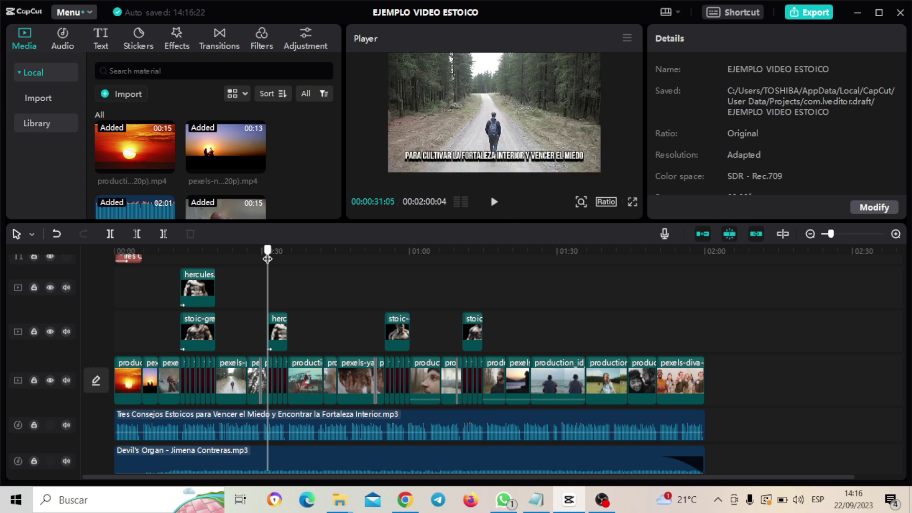
{"action": "left_click", "coordinate": [494, 203]}
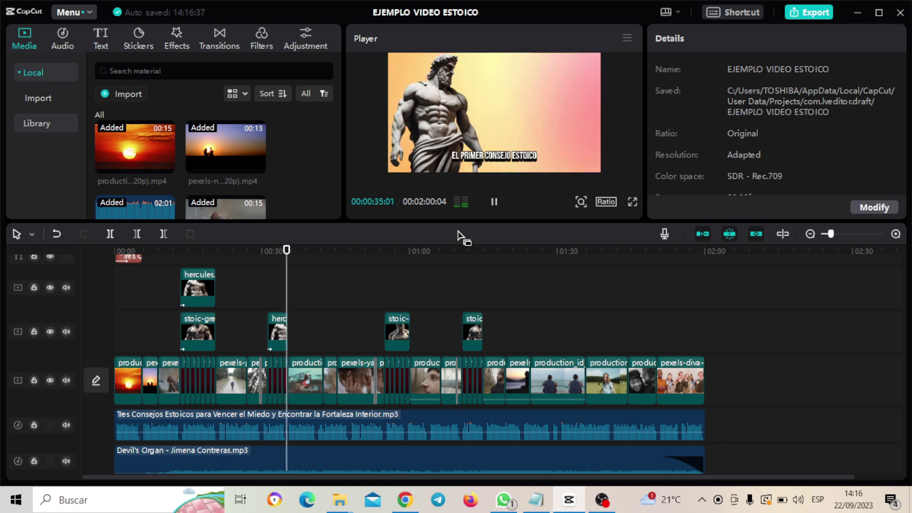
{"action": "left_click", "coordinate": [494, 202]}
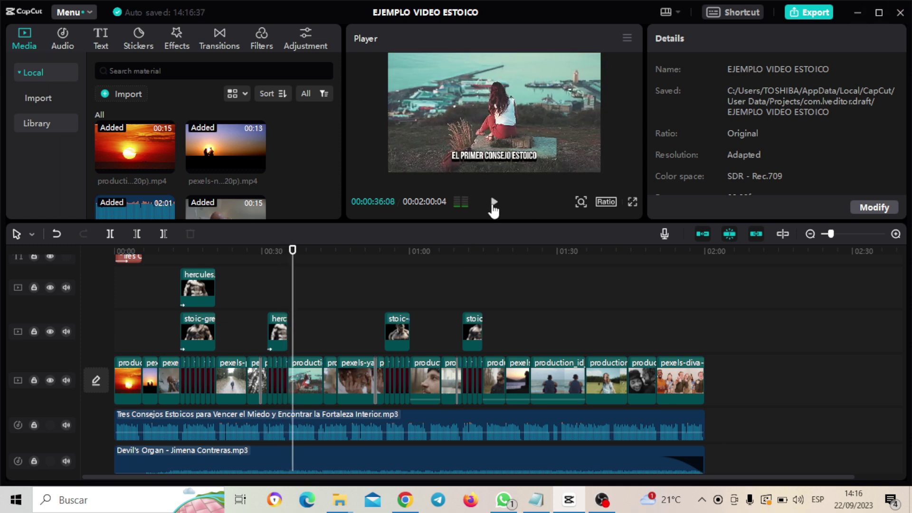
Switch back to Chrome and look at the video pages of the open Stoic YouTube channels
{"action": "left_click", "coordinate": [851, 12]}
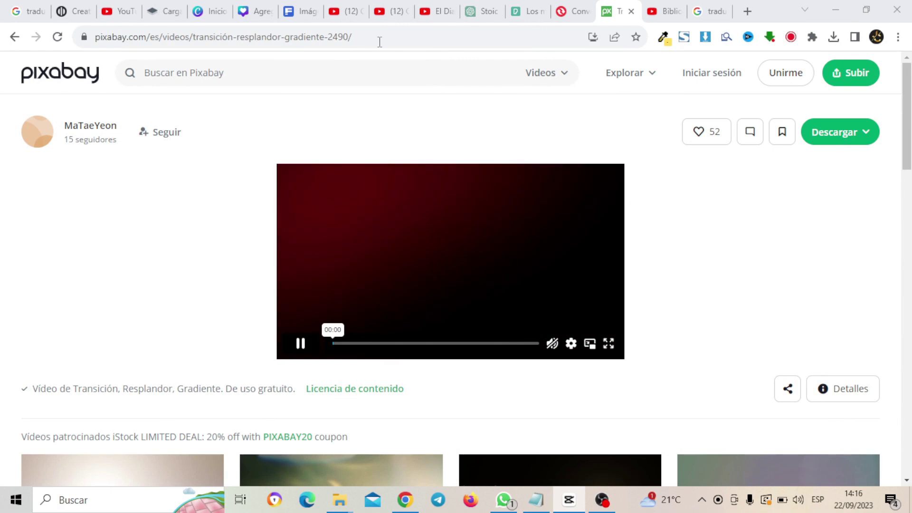
{"action": "left_click", "coordinate": [345, 12]}
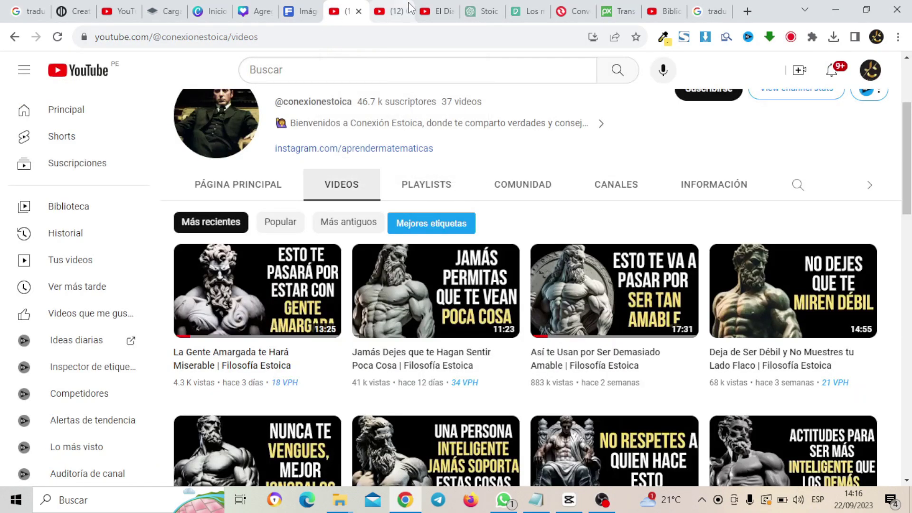
{"action": "left_click", "coordinate": [394, 12]}
{"action": "left_click", "coordinate": [439, 9]}
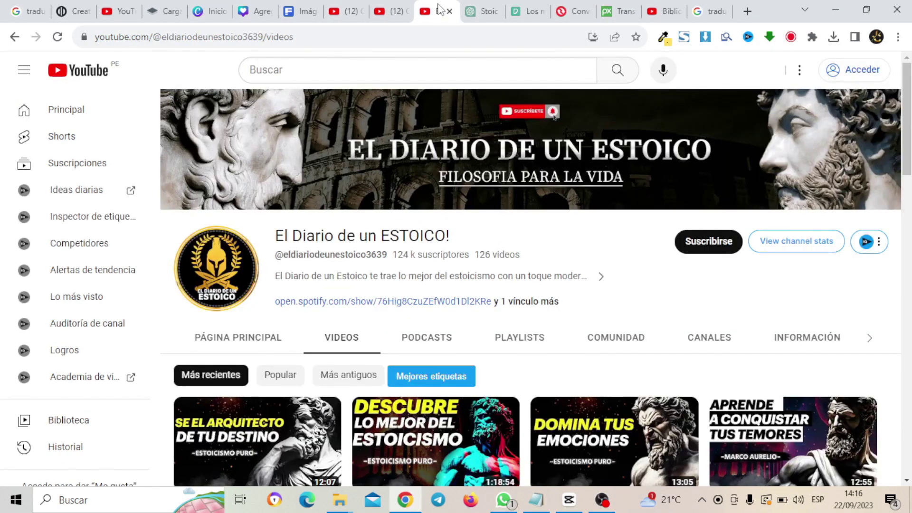
Open "La Gente Amargada te Hará Miserable" from the Conexión Estoica channel and skip playback to about 3:24
{"action": "left_click", "coordinate": [339, 14]}
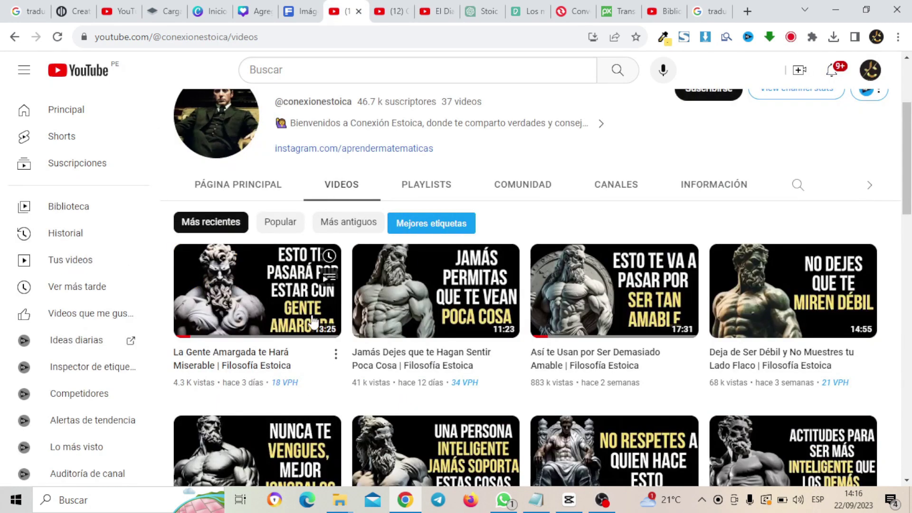
{"action": "mouse_move", "coordinate": [313, 323]}
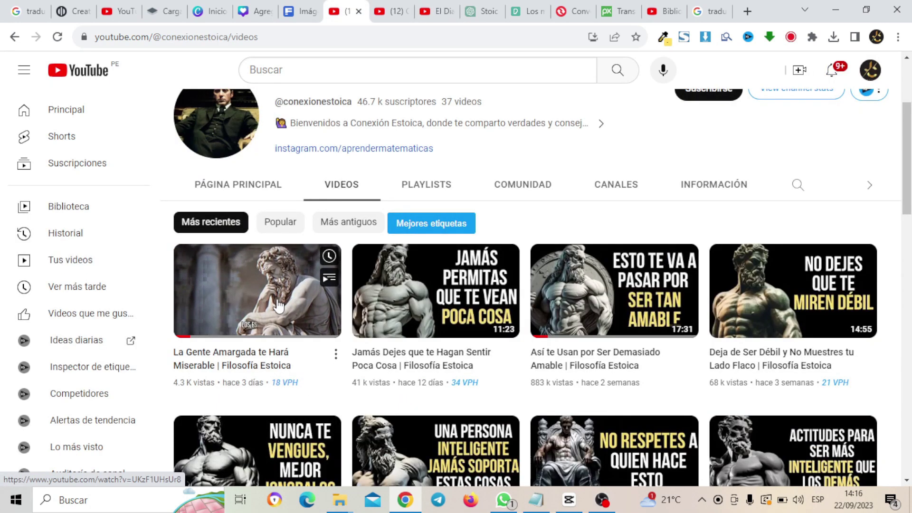
{"action": "left_click", "coordinate": [278, 305]}
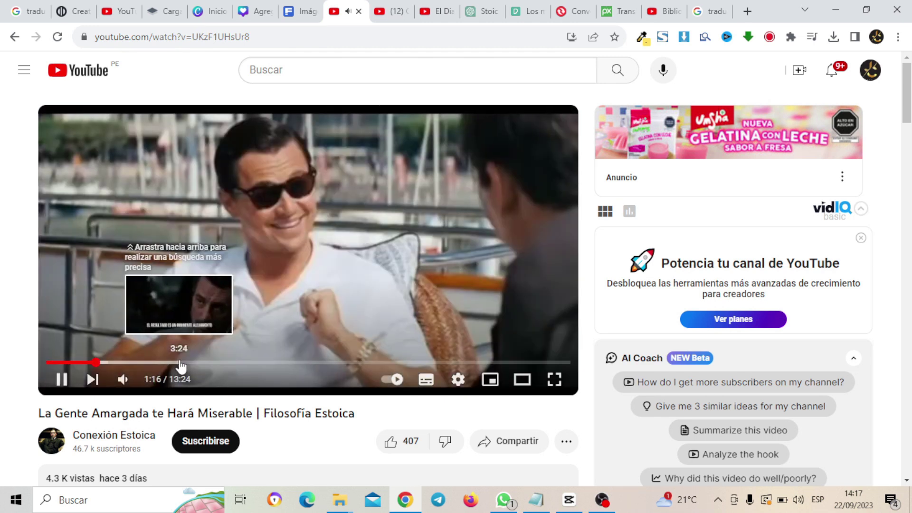
{"action": "left_click", "coordinate": [181, 363]}
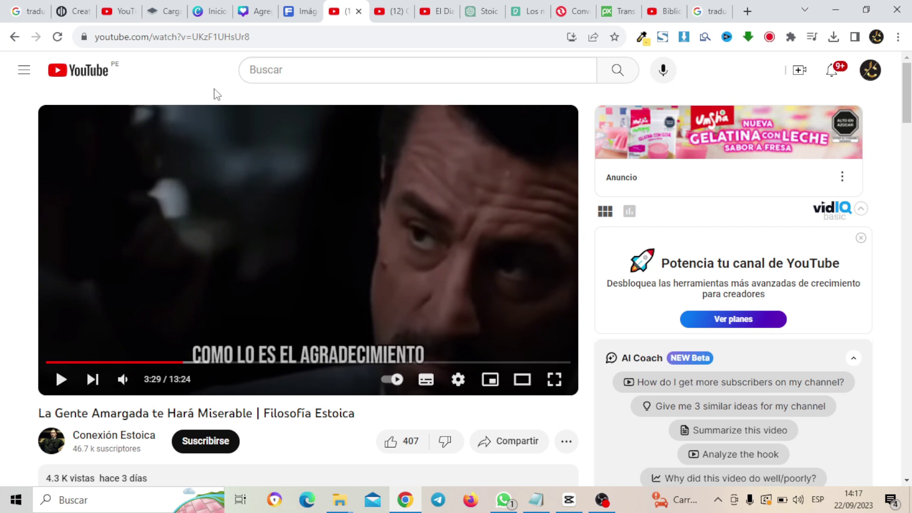
Search Pixabay videos for "gradient" and look through the results for dark gradient backgrounds
{"action": "left_click", "coordinate": [624, 7]}
{"action": "left_click", "coordinate": [216, 69]}
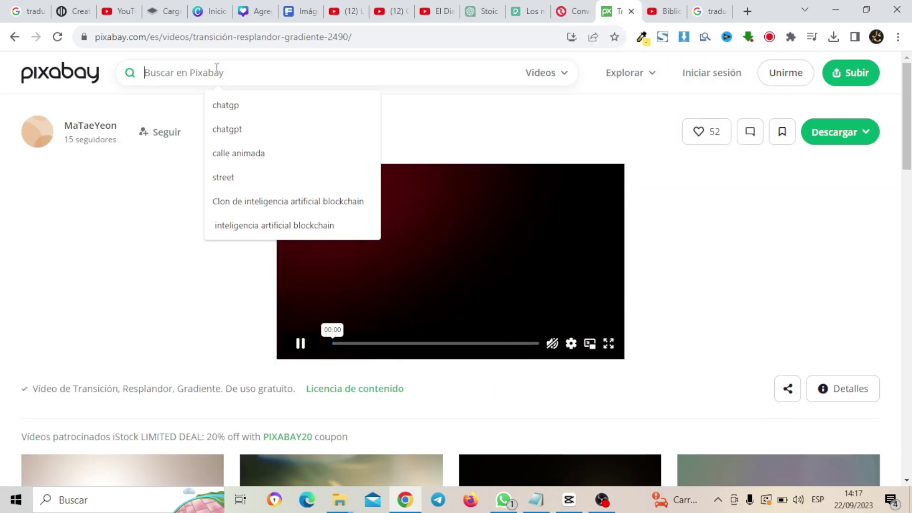
{"action": "type", "text": "GRADIEN"}
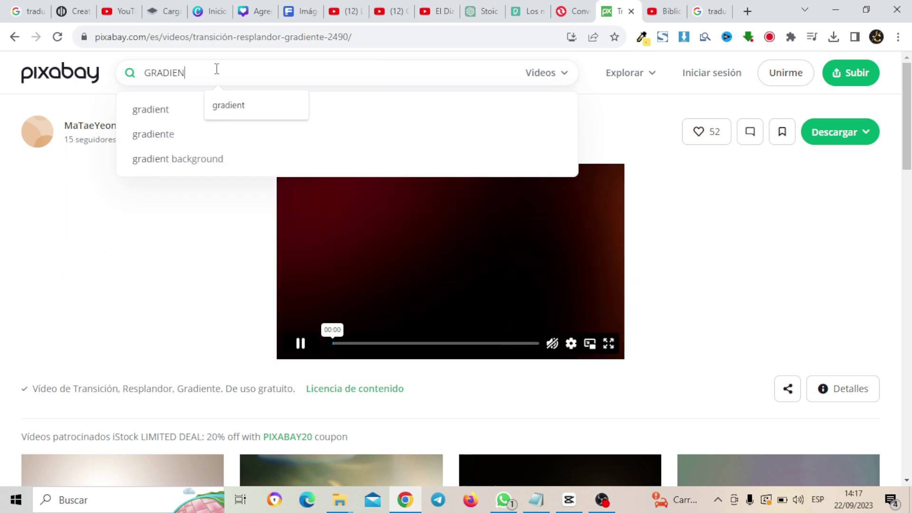
{"action": "left_click", "coordinate": [266, 114]}
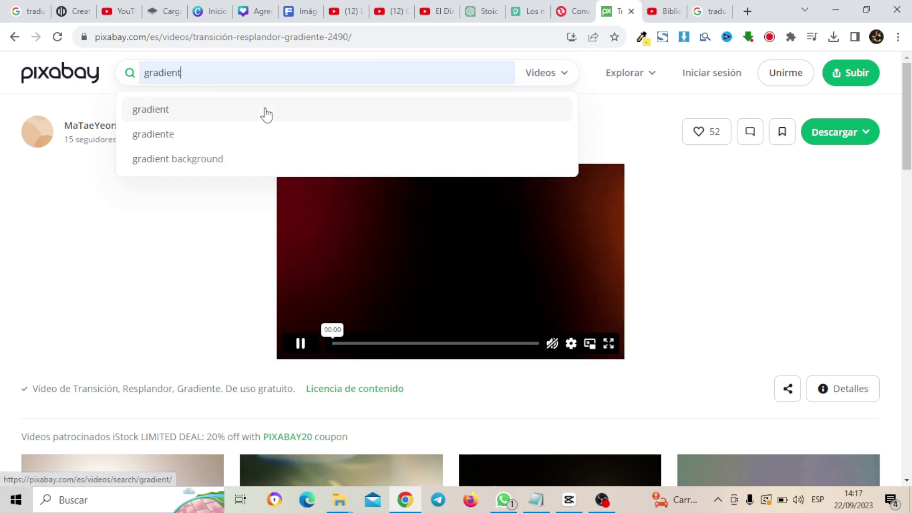
{"action": "left_click", "coordinate": [266, 114]}
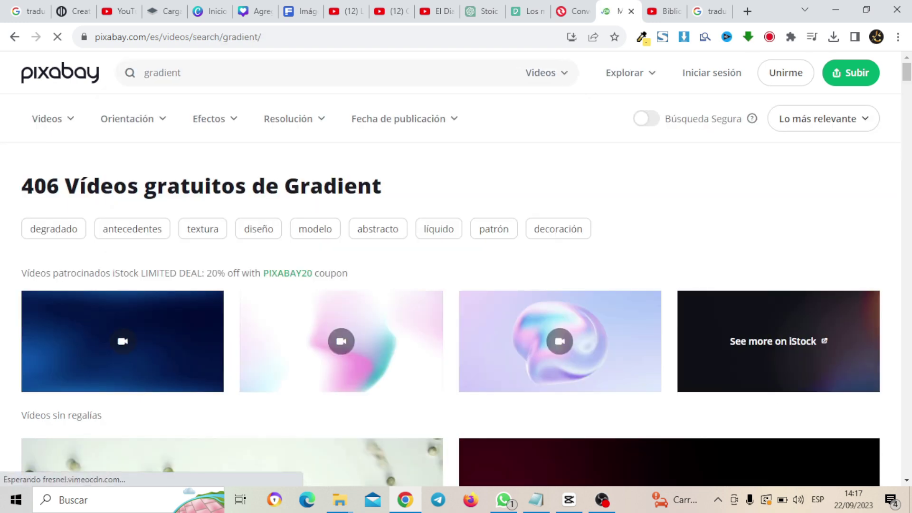
{"action": "scroll", "coordinate": [522, 235], "scroll_direction": "down", "scroll_amount": 5}
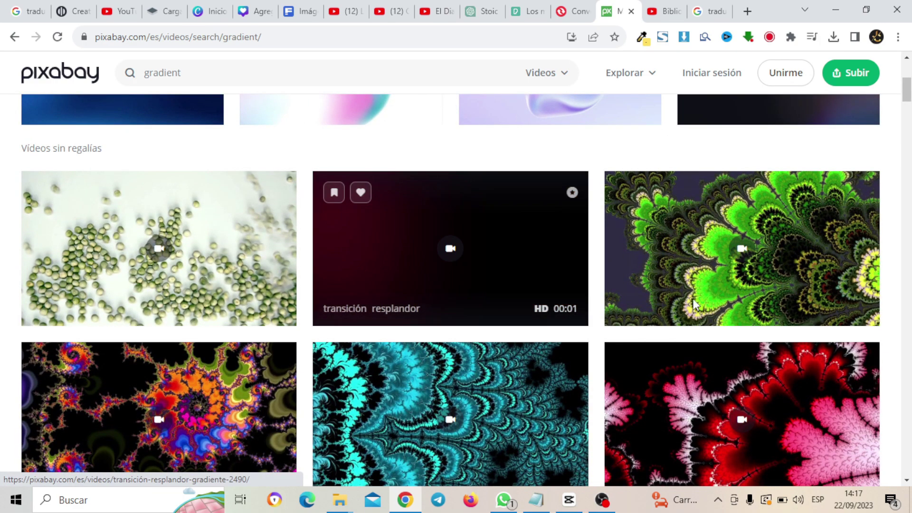
{"action": "left_click_drag", "start_coordinate": [909, 98], "coordinate": [910, 168]}
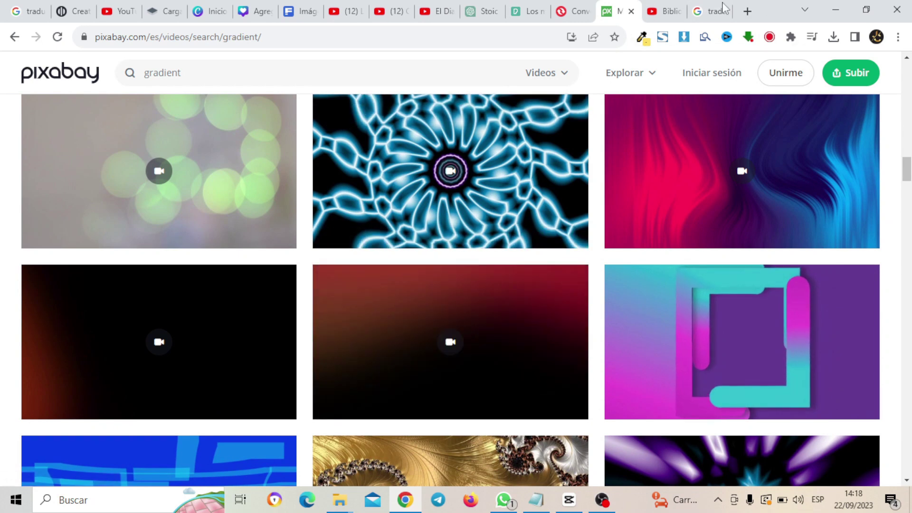
Switch to CapCut, close the EJEMPLO VIDEO ESTOICO project and create a new project
{"action": "left_click", "coordinate": [573, 505]}
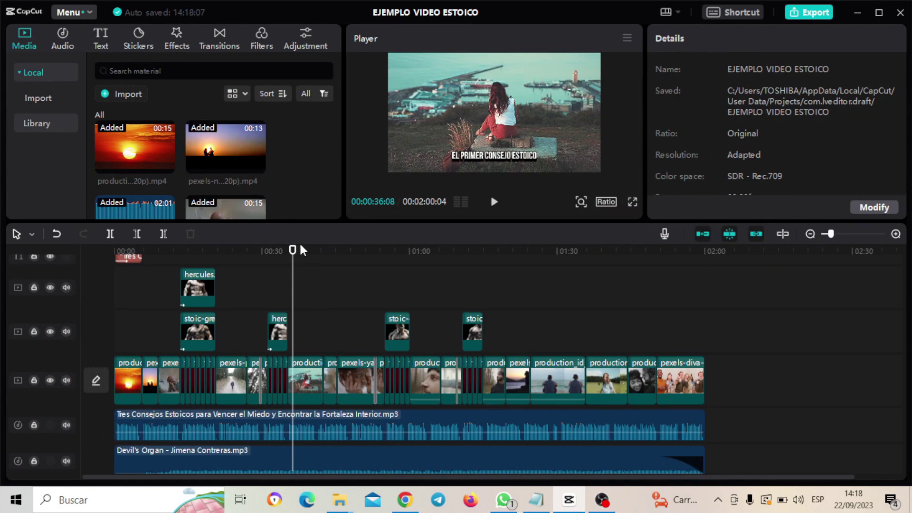
{"action": "left_click_drag", "start_coordinate": [293, 254], "coordinate": [748, 285]}
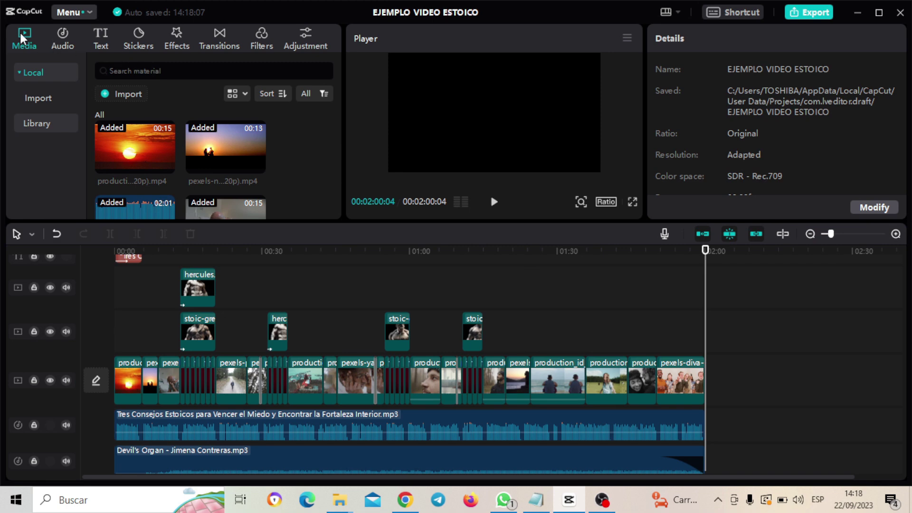
{"action": "left_click", "coordinate": [900, 15]}
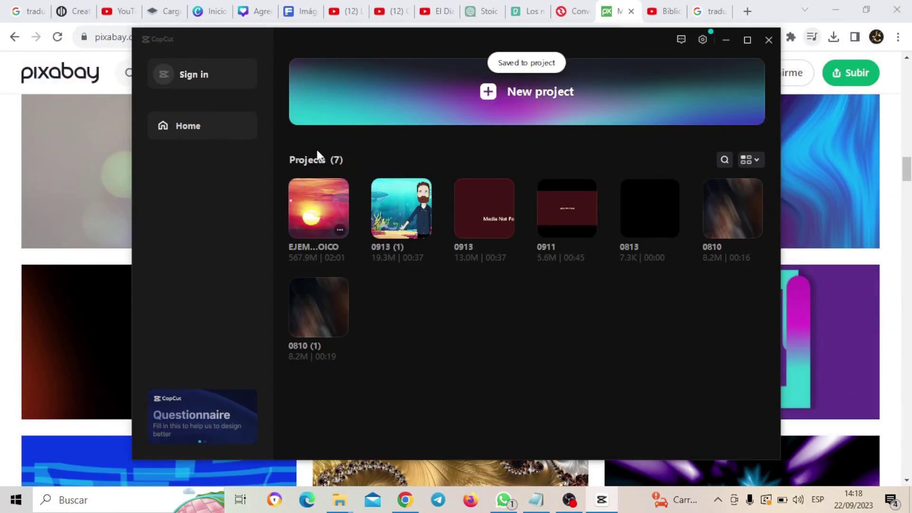
{"action": "left_click", "coordinate": [554, 112]}
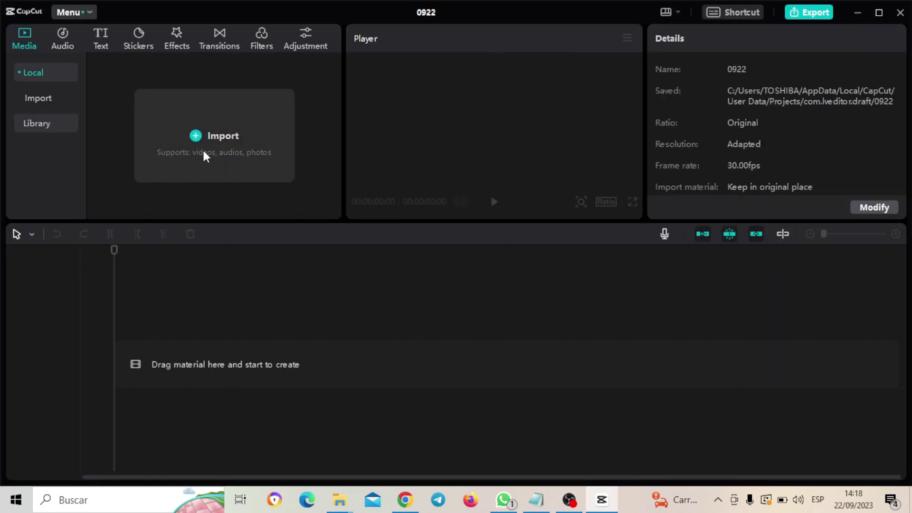
Import all the media from the desktop folder VIDEOS PARA EJEMPLO DE EDICION ESTOICO into the project
{"action": "left_click", "coordinate": [197, 137]}
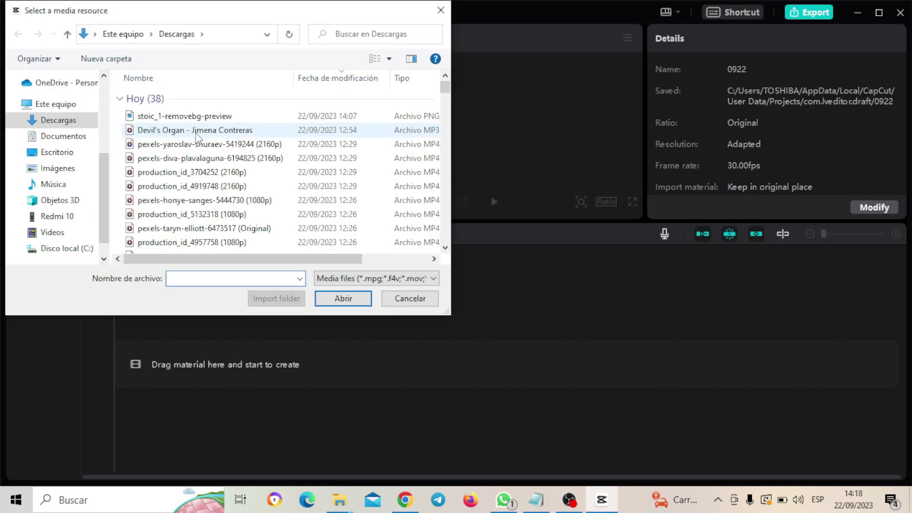
{"action": "left_click", "coordinate": [56, 153]}
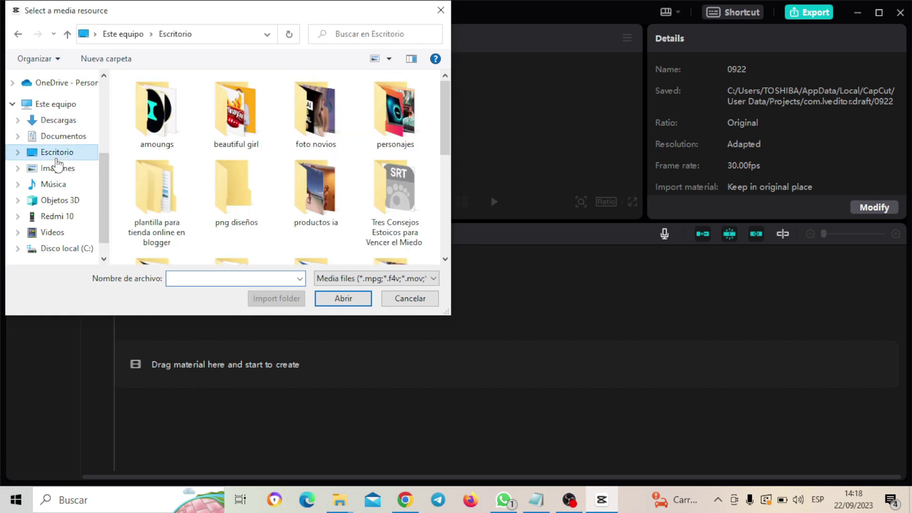
{"action": "left_click_drag", "start_coordinate": [444, 125], "coordinate": [472, 109]}
{"action": "scroll", "coordinate": [469, 195], "scroll_direction": "down", "scroll_amount": 2}
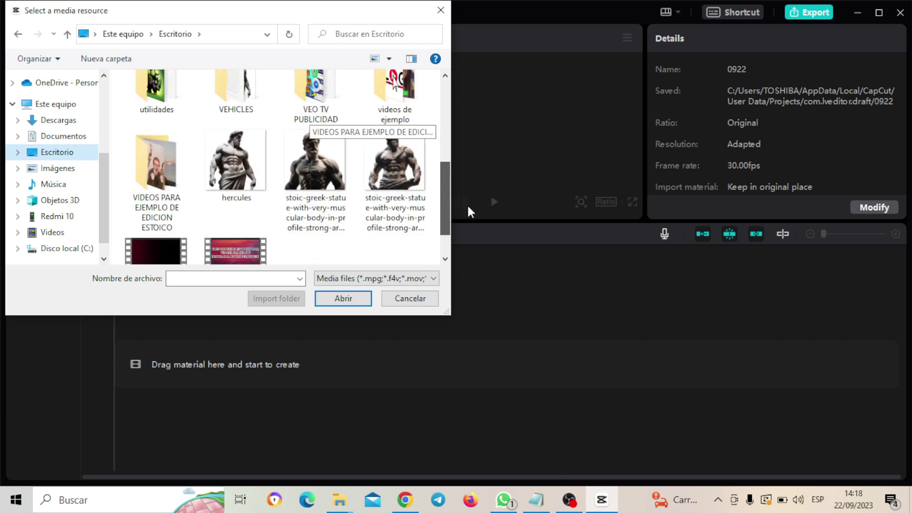
{"action": "scroll", "coordinate": [463, 190], "scroll_direction": "up", "scroll_amount": 3}
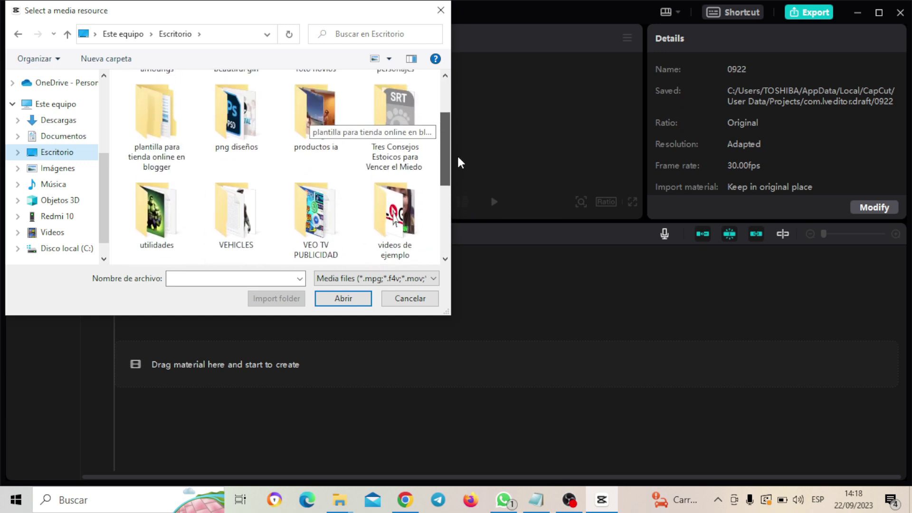
{"action": "scroll", "coordinate": [459, 163], "scroll_direction": "up", "scroll_amount": 2}
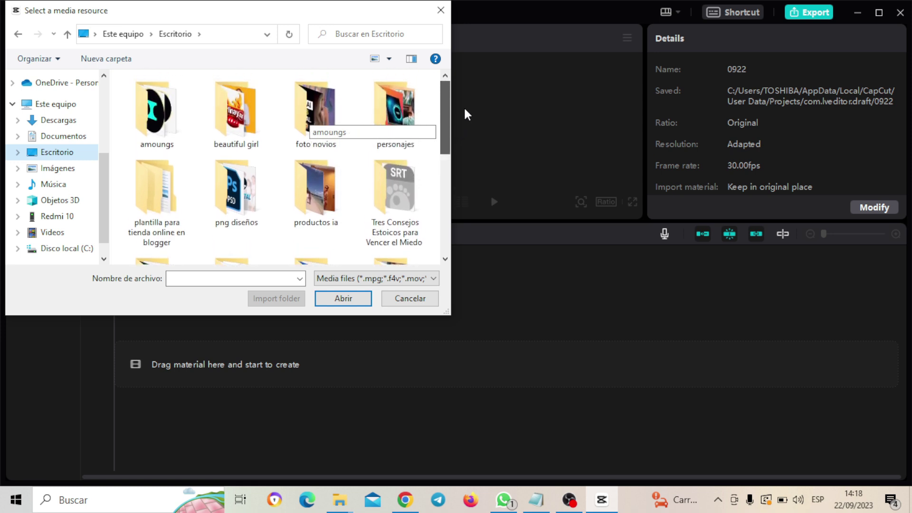
{"action": "scroll", "coordinate": [472, 173], "scroll_direction": "down", "scroll_amount": 3}
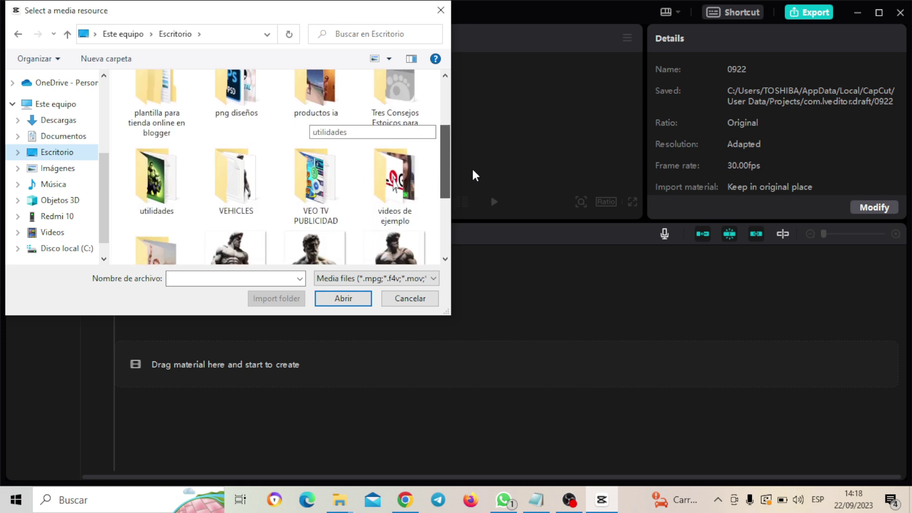
{"action": "scroll", "coordinate": [472, 190], "scroll_direction": "down", "scroll_amount": 3}
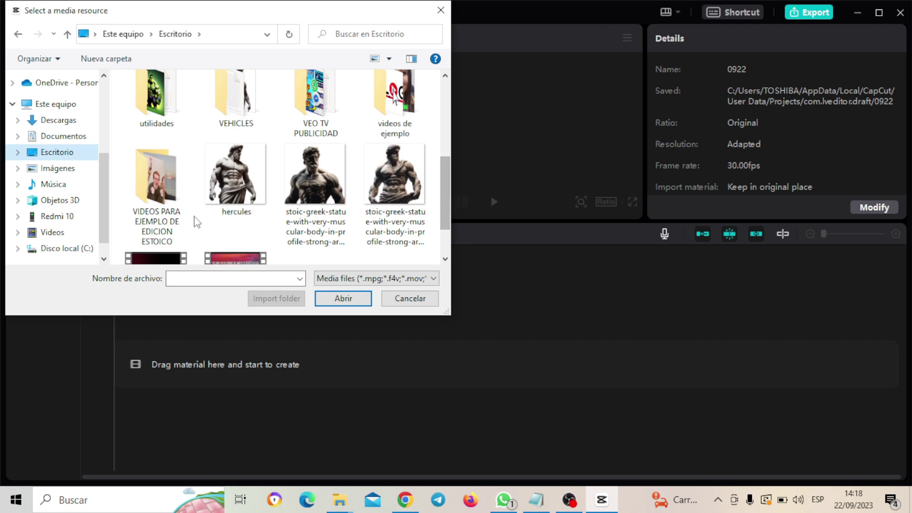
{"action": "left_click", "coordinate": [160, 200]}
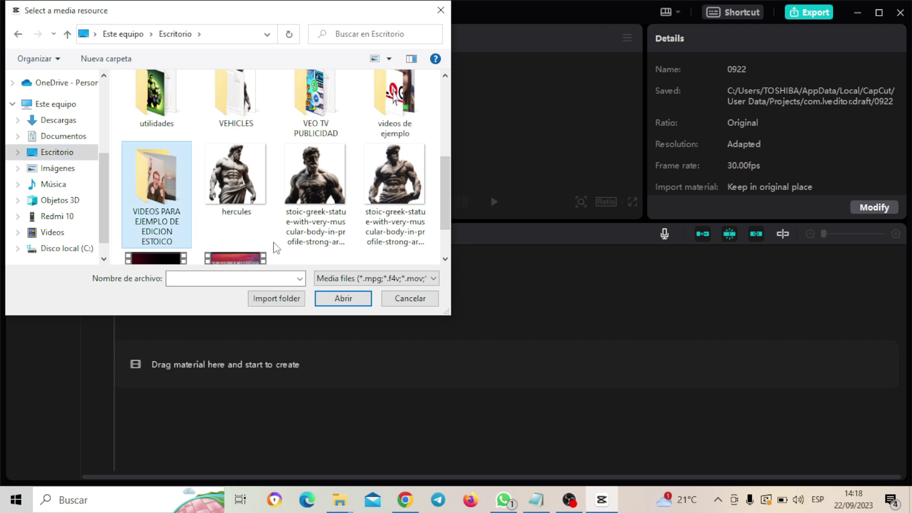
{"action": "left_click", "coordinate": [338, 304]}
{"action": "left_click_drag", "start_coordinate": [447, 138], "coordinate": [158, 63]}
{"action": "left_click", "coordinate": [354, 298]}
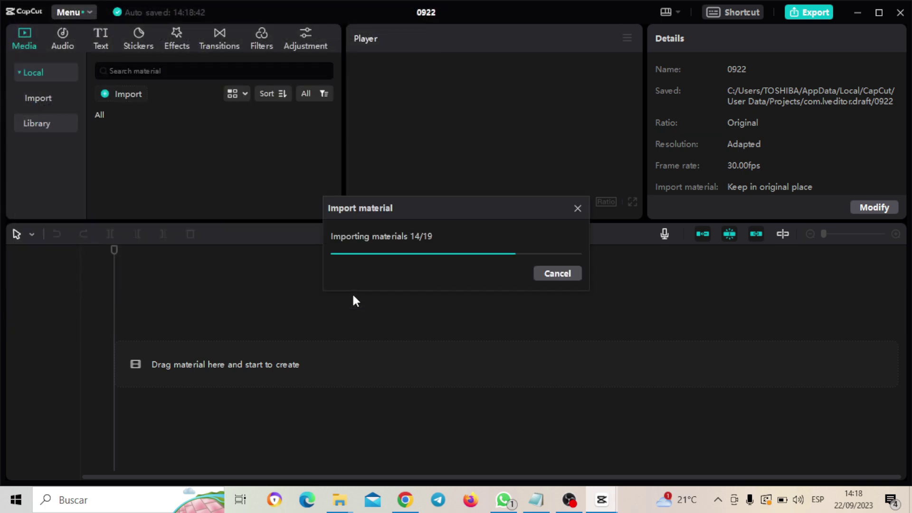
Switch to Chrome, view the elevenlabs.io home page in a new tab, and close that tab
{"action": "left_click", "coordinate": [862, 13]}
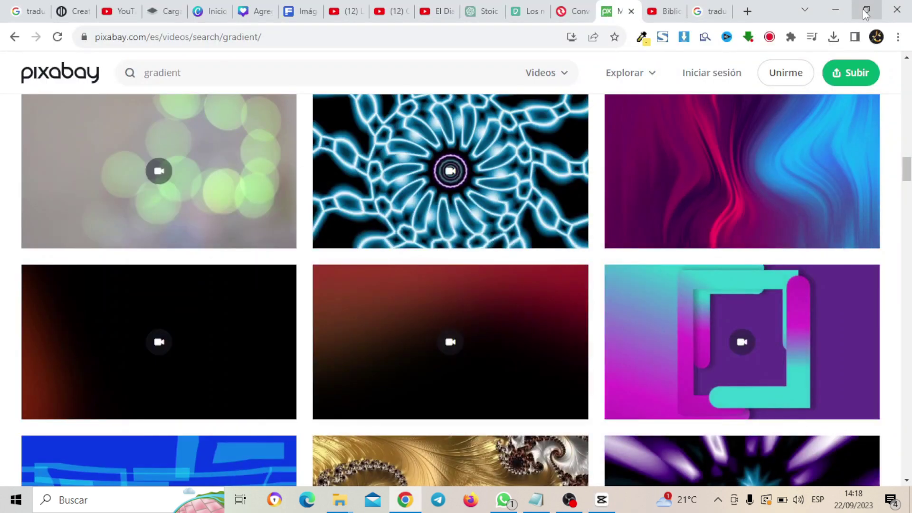
{"action": "left_click", "coordinate": [747, 11]}
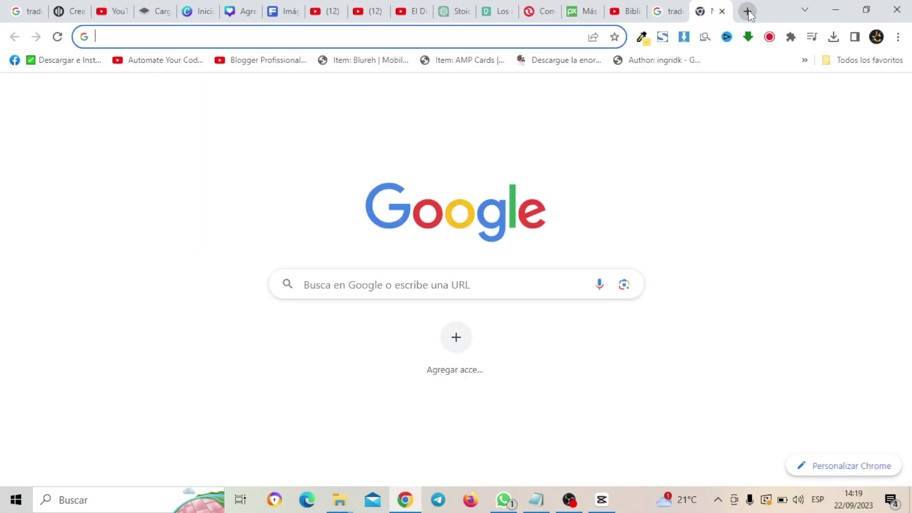
{"action": "type", "text": "ELE"}
{"action": "key", "text": "Return"}
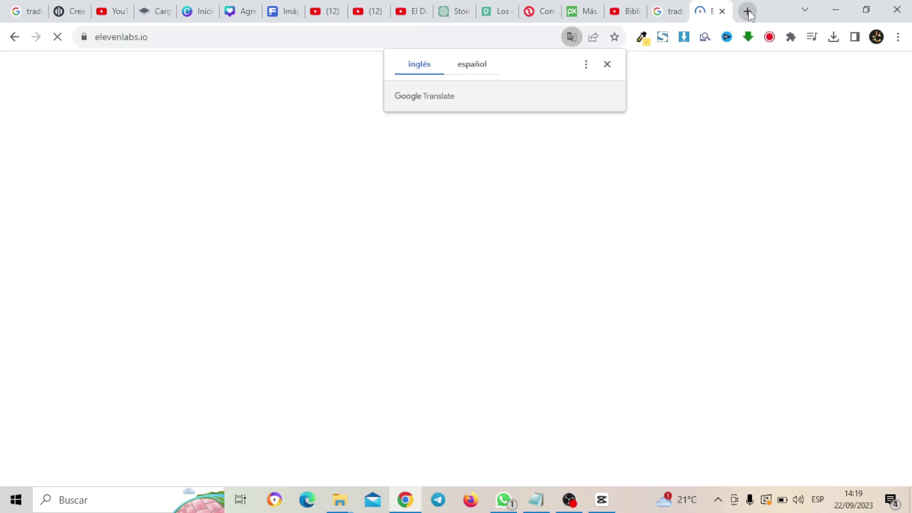
{"action": "left_click", "coordinate": [607, 64]}
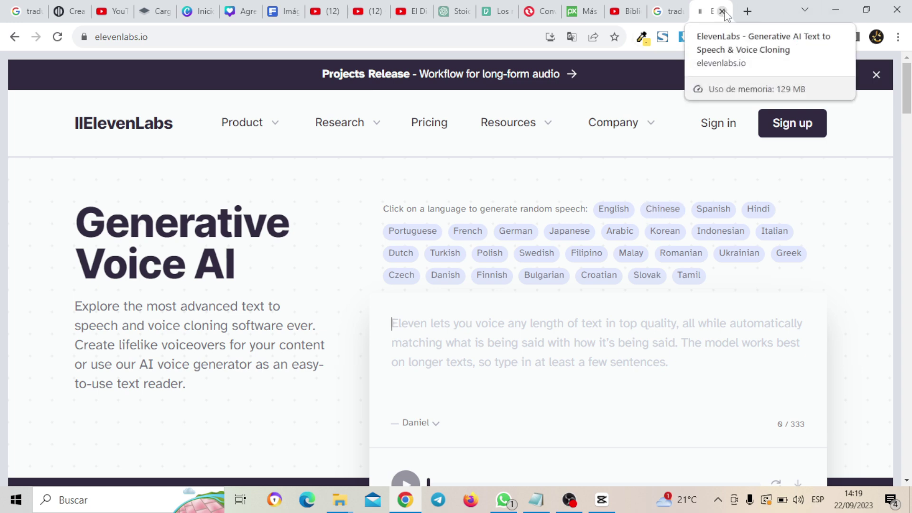
{"action": "left_click", "coordinate": [722, 11]}
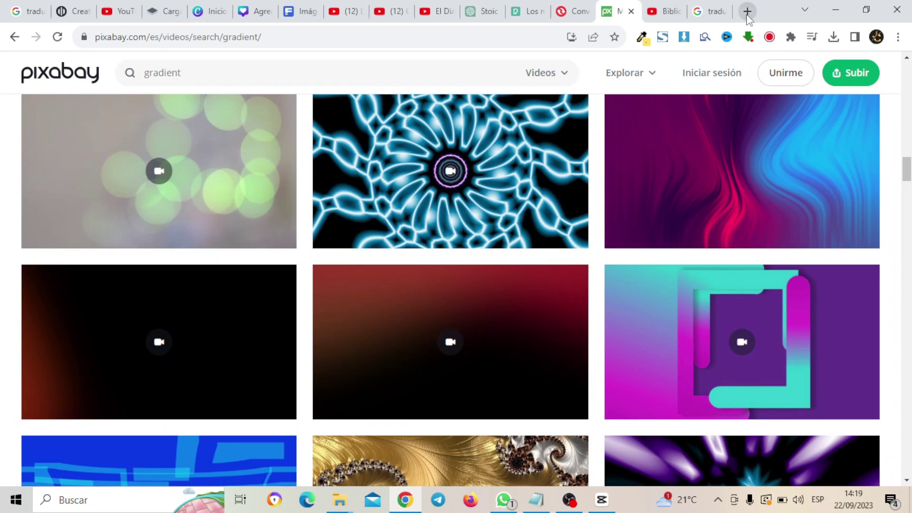
Open Clipchamp in a new browser tab and create a new video from scratch
{"action": "left_click", "coordinate": [747, 11]}
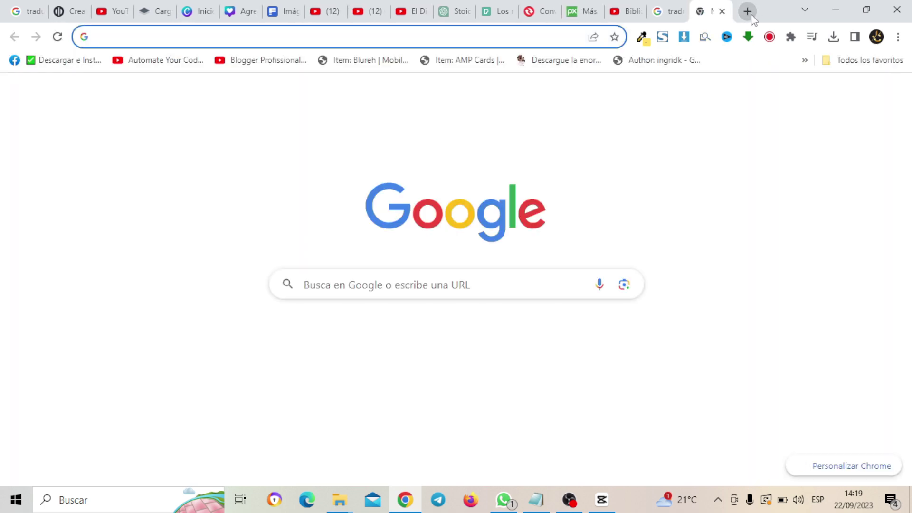
{"action": "type", "text": "CLIpdrop.co"}
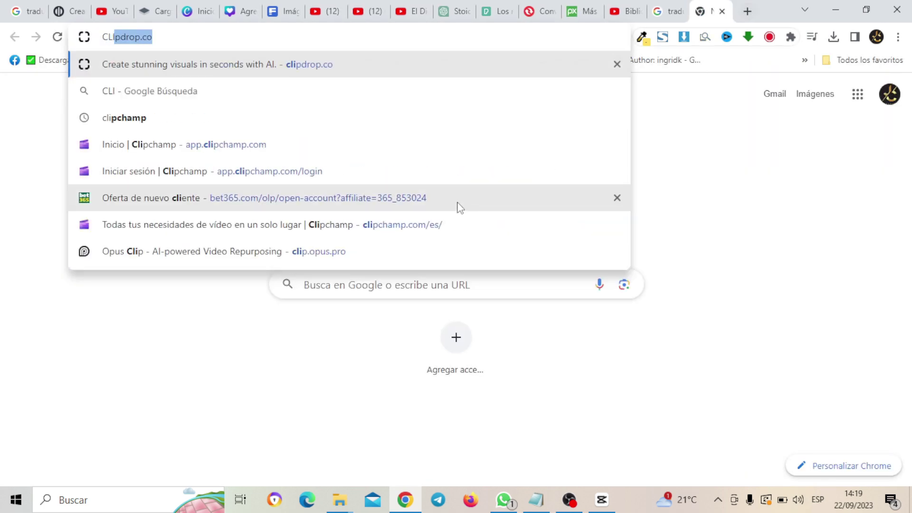
{"action": "left_click", "coordinate": [412, 144]}
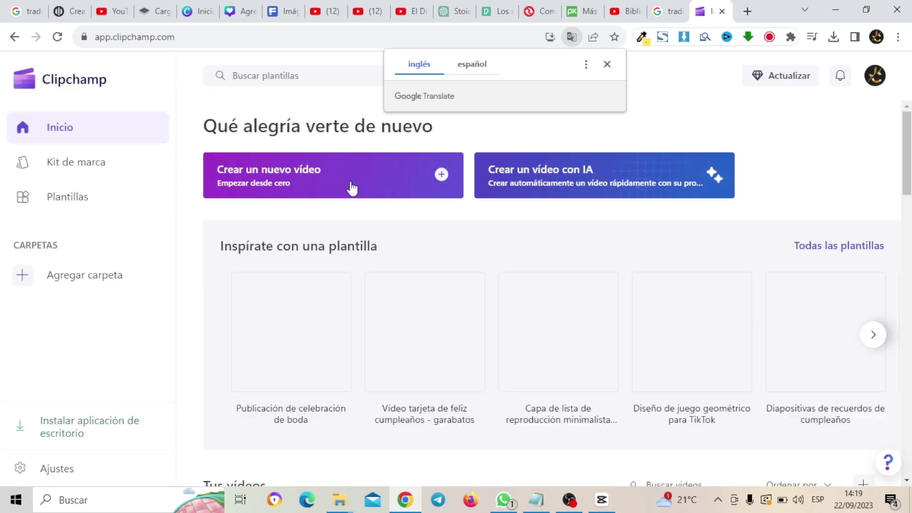
{"action": "left_click", "coordinate": [343, 188]}
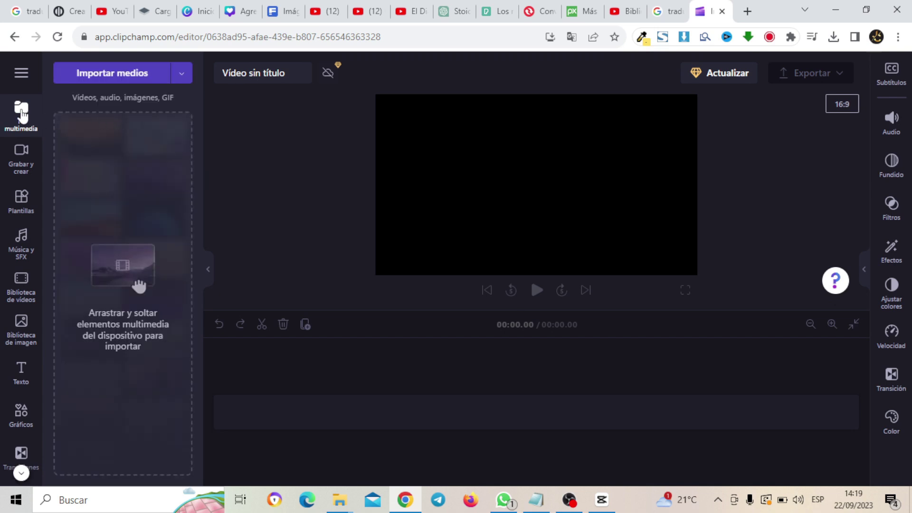
Start a Texto a voz recording with the language Español (México) and the voice Jorge
{"action": "left_click", "coordinate": [25, 169]}
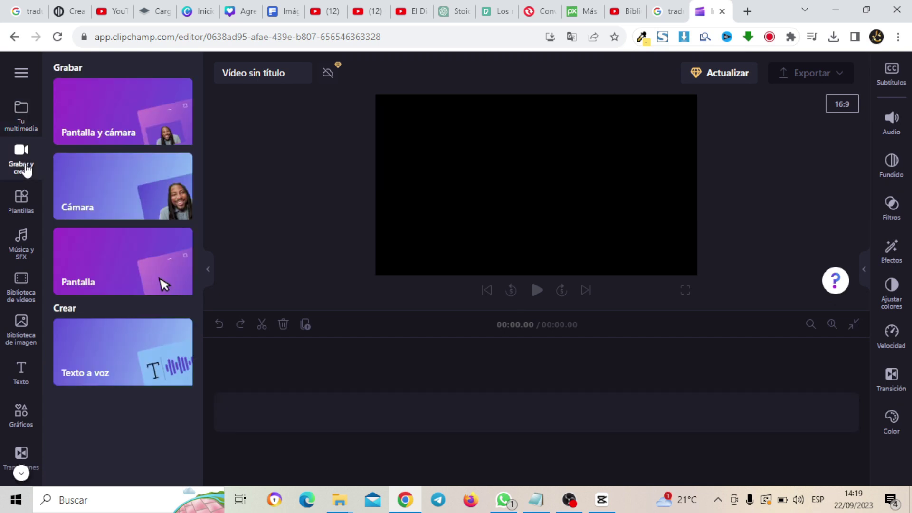
{"action": "left_click", "coordinate": [95, 367]}
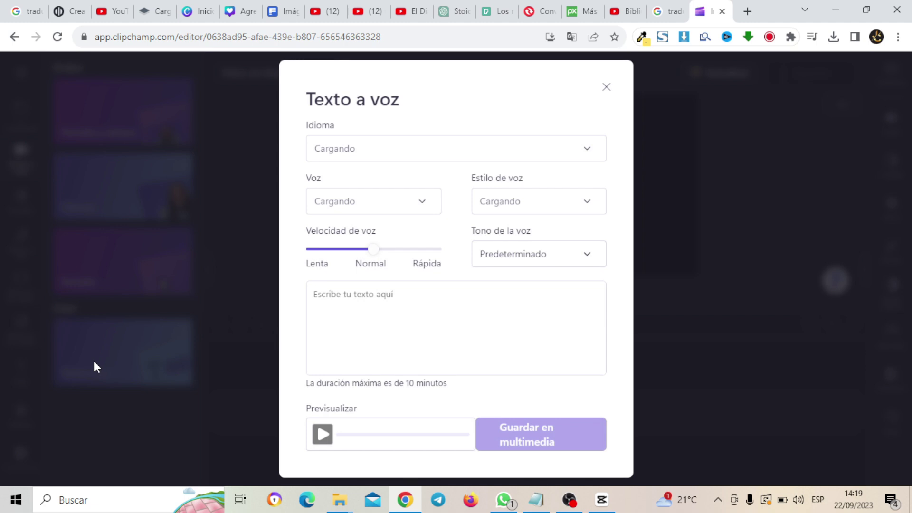
{"action": "left_click", "coordinate": [466, 161]}
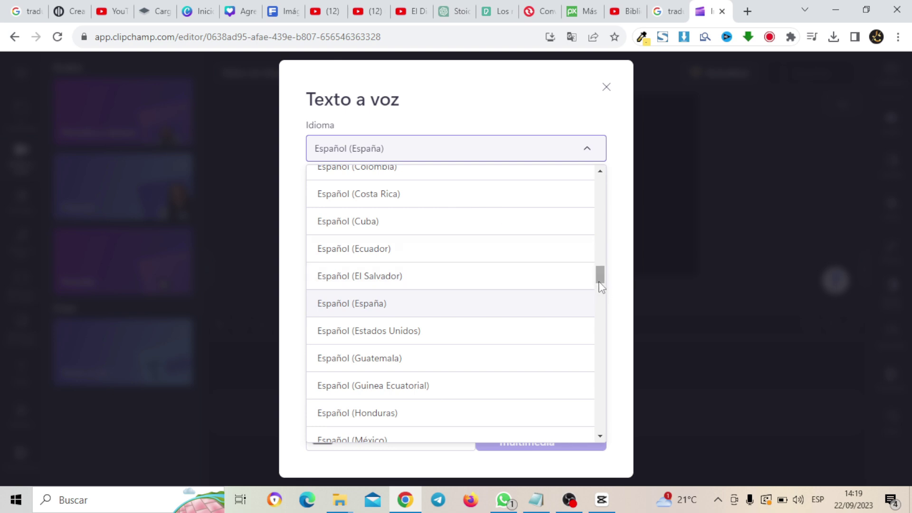
{"action": "left_click", "coordinate": [369, 441]}
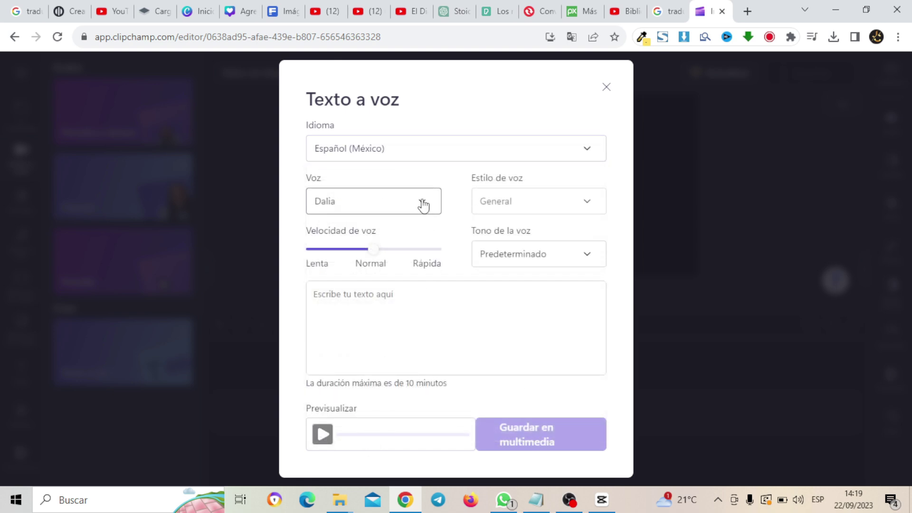
{"action": "left_click", "coordinate": [423, 206]}
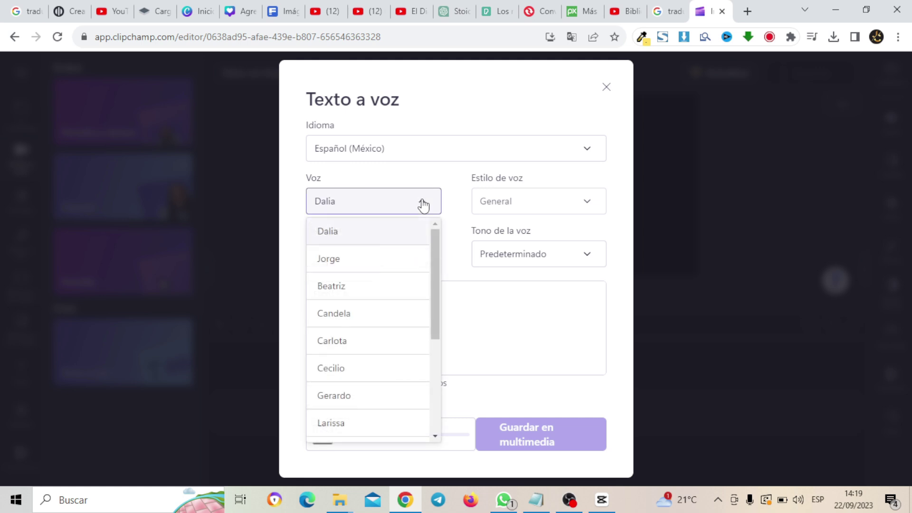
{"action": "left_click", "coordinate": [400, 270]}
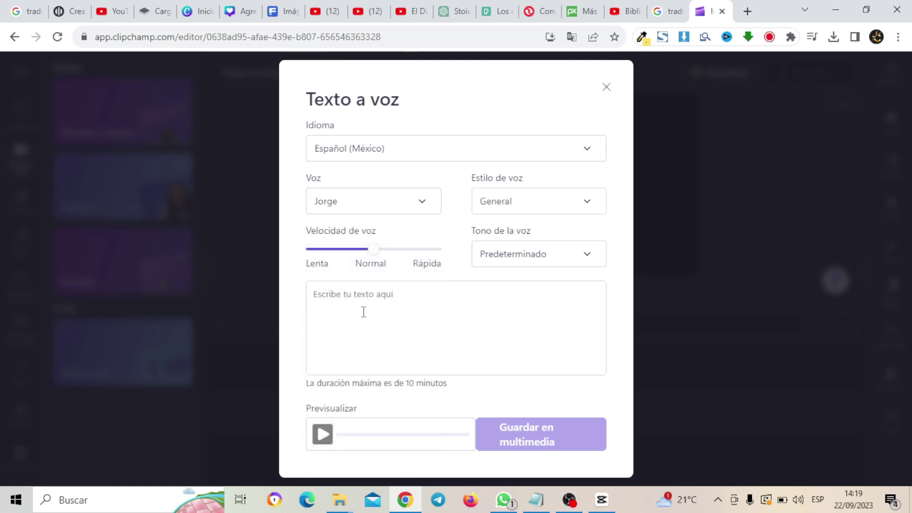
Copy the full "Tres Consejos Estoicos para Vencer el Miedo y Encontrar la Fortaleza Interior" script from Notepad into Clipchamp's text-to-speech text
{"action": "left_click", "coordinate": [535, 500]}
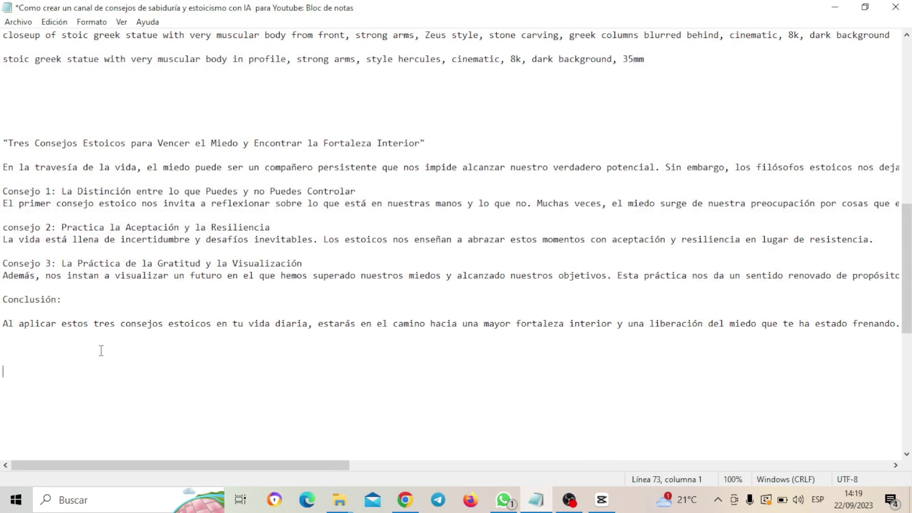
{"action": "left_click_drag", "start_coordinate": [2, 142], "coordinate": [877, 333]}
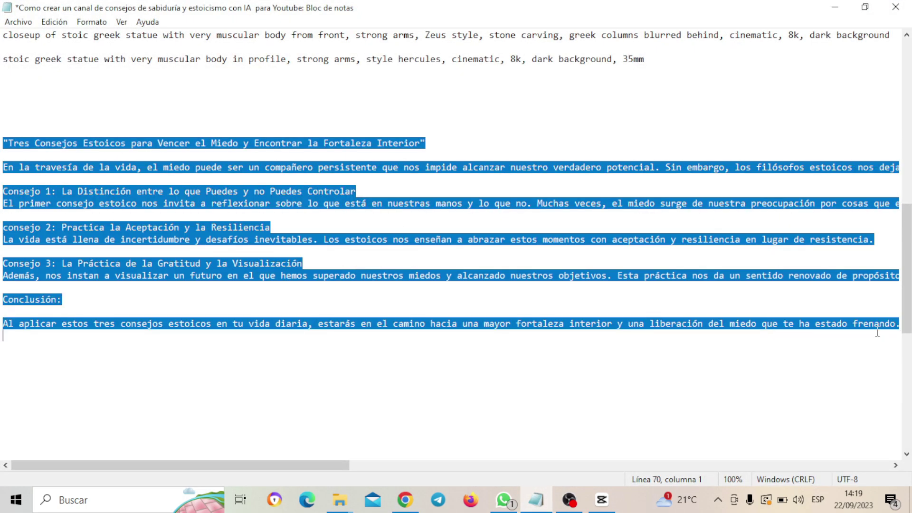
{"action": "right_click", "coordinate": [716, 243]}
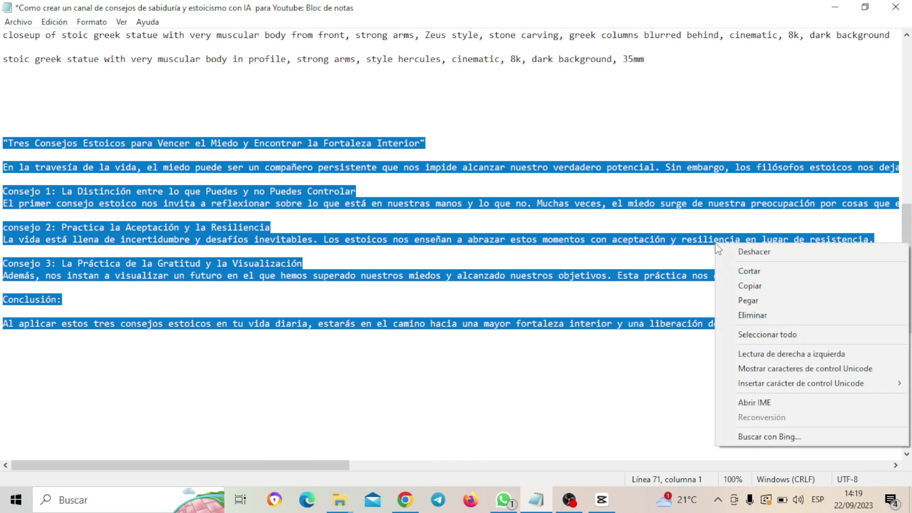
{"action": "left_click", "coordinate": [743, 285]}
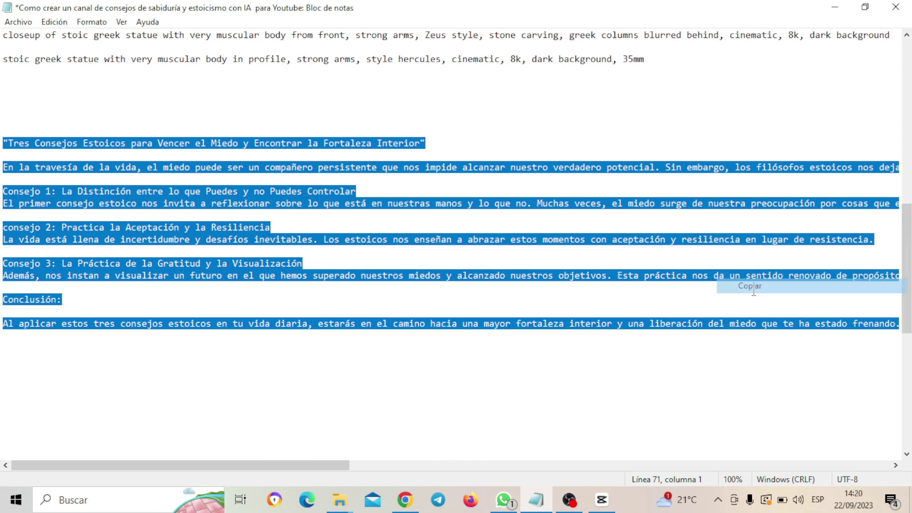
{"action": "left_click", "coordinate": [836, 9]}
{"action": "left_click", "coordinate": [386, 289]}
{"action": "key", "text": "ctrl+v"}
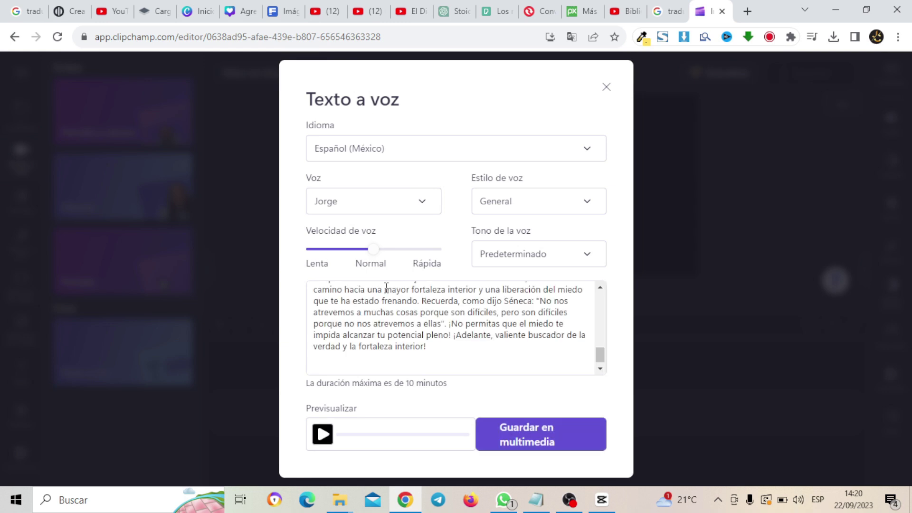
Preview the generated narration from the pasted script and save it to the project's media
{"action": "left_click_drag", "start_coordinate": [599, 361], "coordinate": [605, 297]}
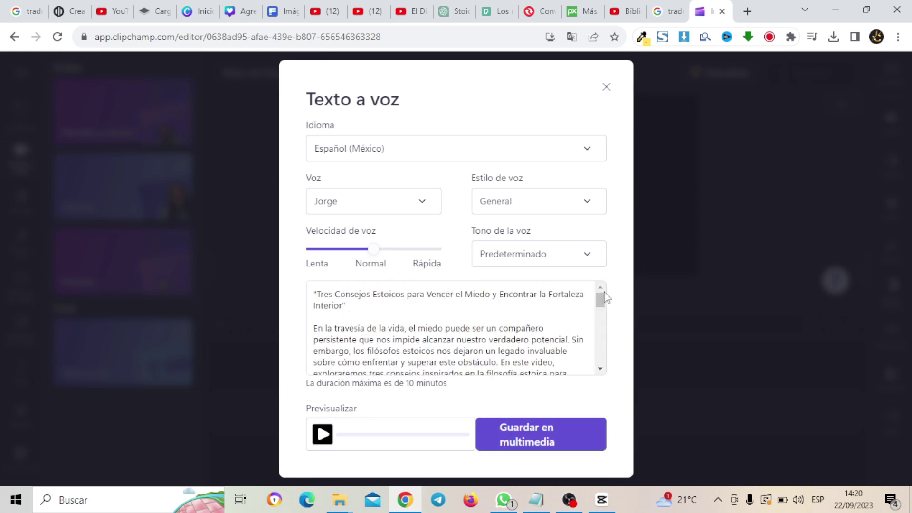
{"action": "left_click", "coordinate": [323, 434]}
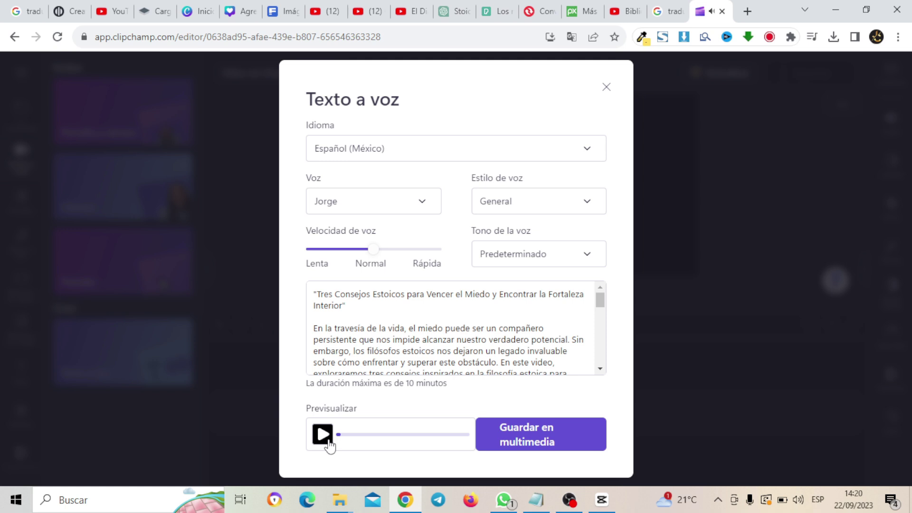
{"action": "left_click", "coordinate": [525, 433]}
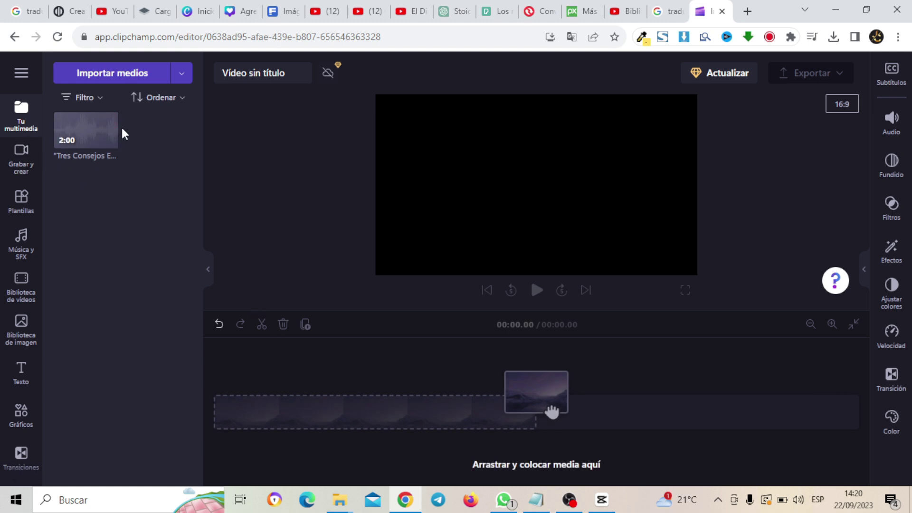
Add the saved narration to the Clipchamp timeline and export the video in 1080p
{"action": "mouse_move", "coordinate": [113, 141]}
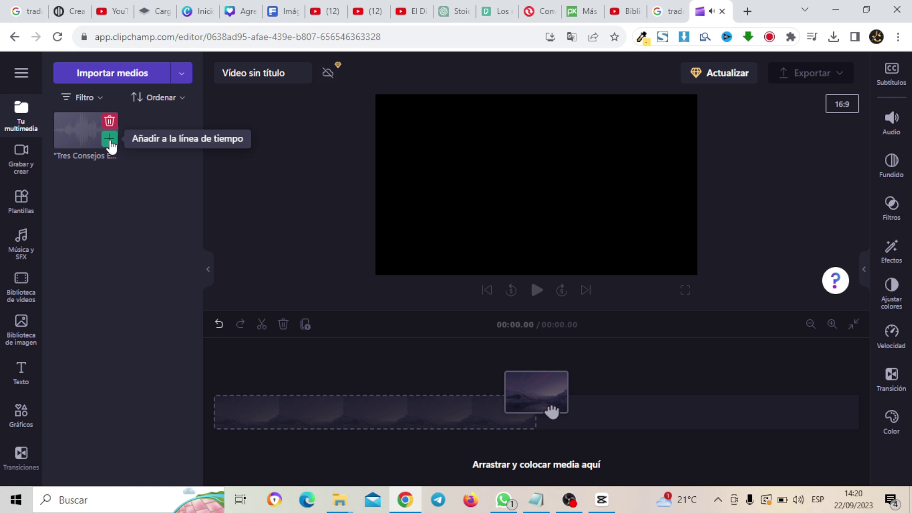
{"action": "left_click", "coordinate": [110, 142]}
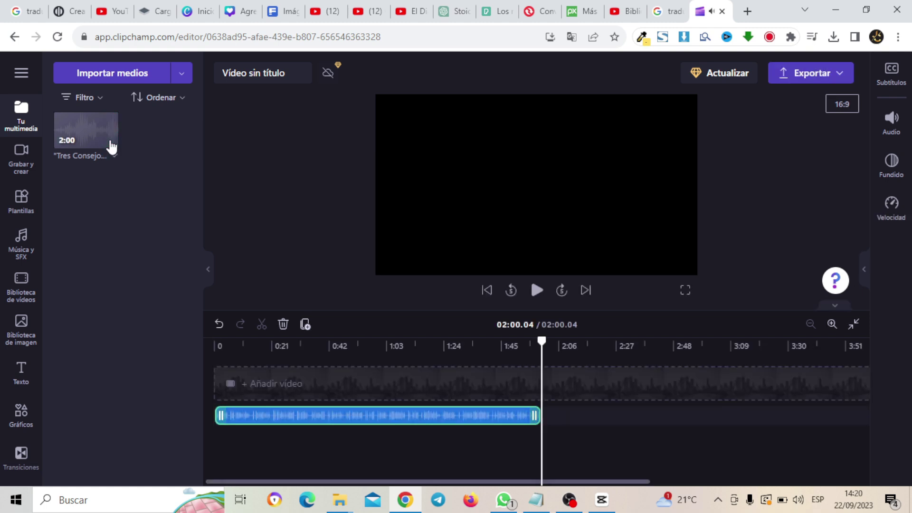
{"action": "left_click", "coordinate": [828, 81]}
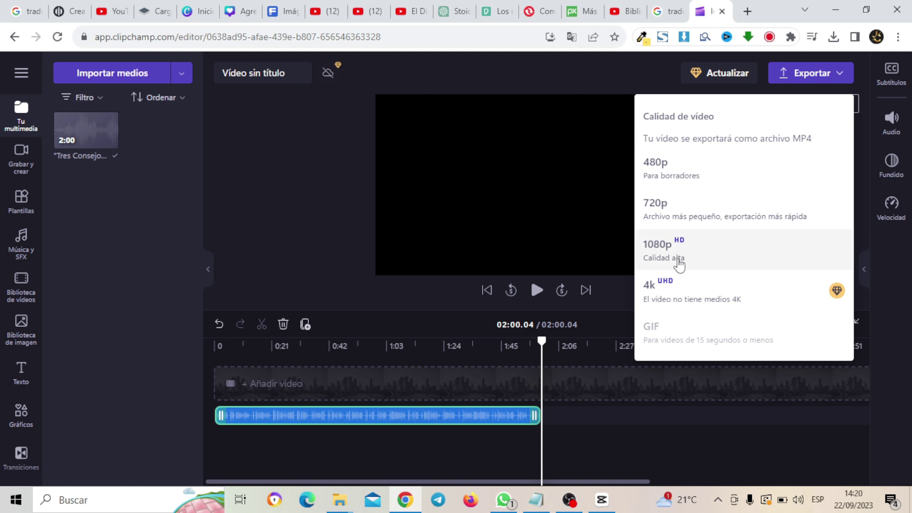
{"action": "left_click", "coordinate": [679, 263]}
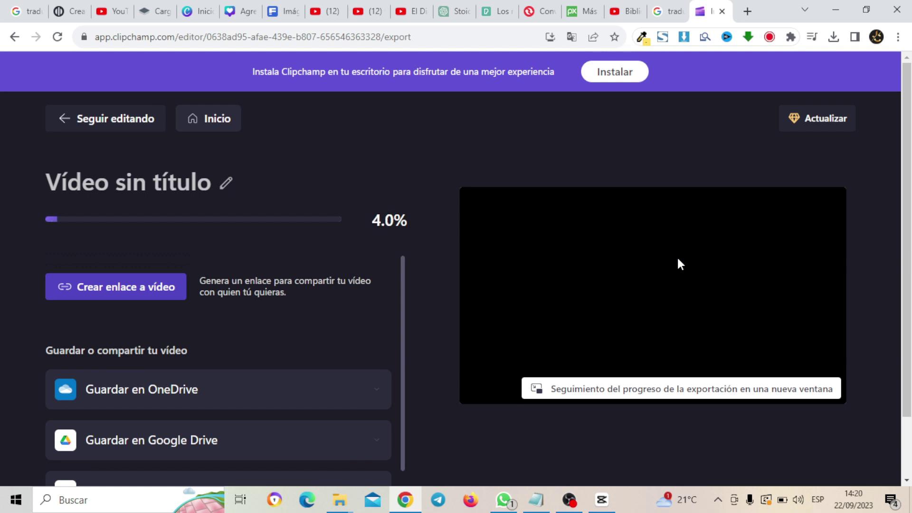
View Convertio's MP4 to MP3 converter page while the export runs, and return to the Clipchamp export page
{"action": "left_click", "coordinate": [529, 8]}
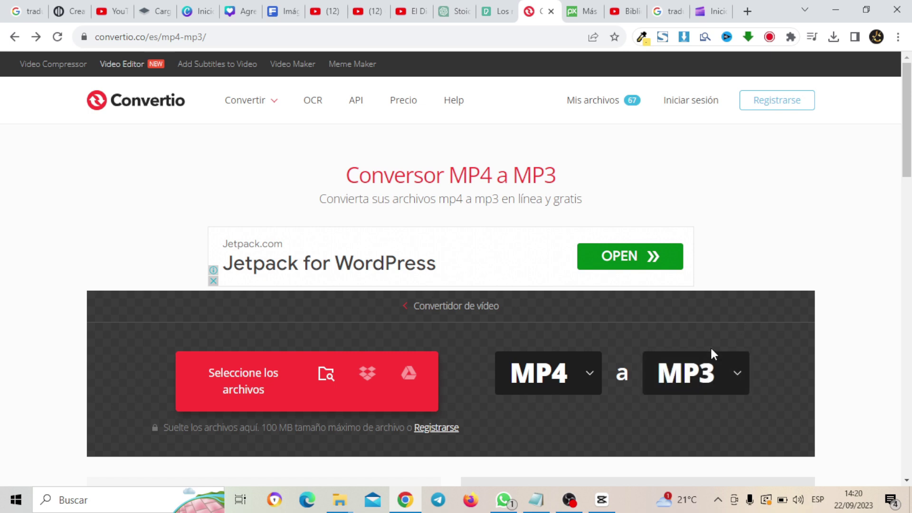
{"action": "left_click", "coordinate": [711, 11]}
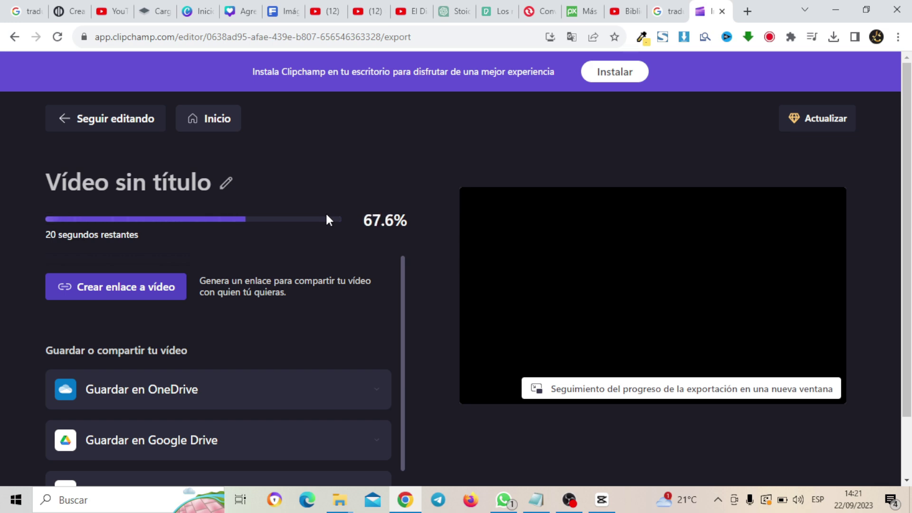
{"action": "left_click", "coordinate": [602, 500]}
{"action": "left_click", "coordinate": [602, 500]}
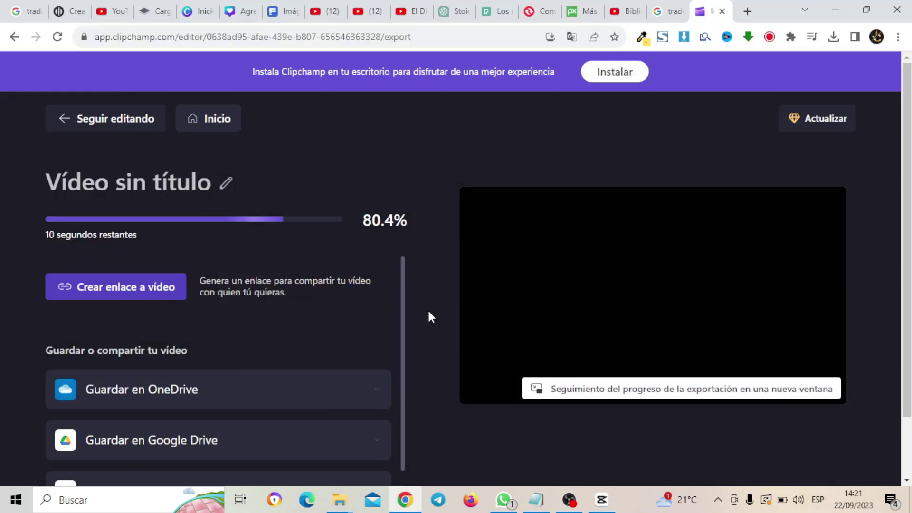
{"action": "left_click", "coordinate": [602, 500]}
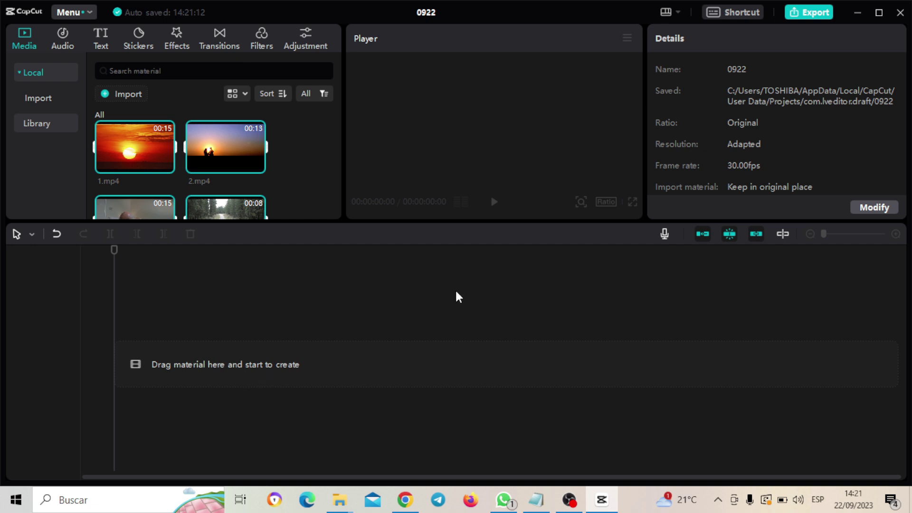
{"action": "left_click", "coordinate": [860, 13]}
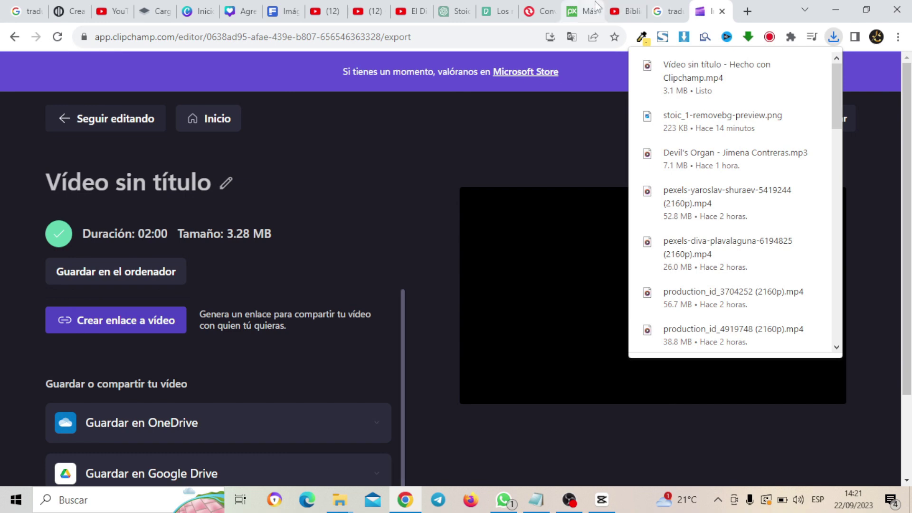
Convert "Vídeo sin título - Hecho con Clipchamp.mp4" from the Descargas folder to MP3 in Convertio and download the result
{"action": "left_click", "coordinate": [546, 9]}
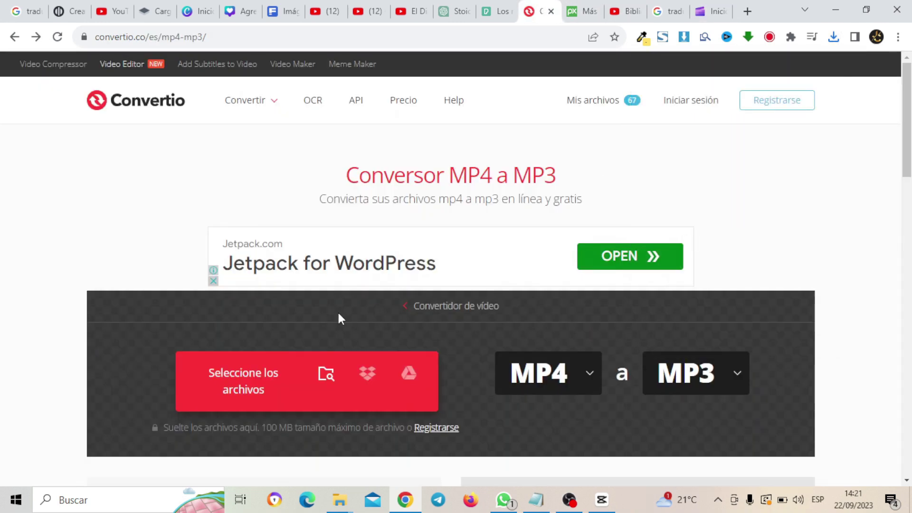
{"action": "left_click", "coordinate": [242, 378]}
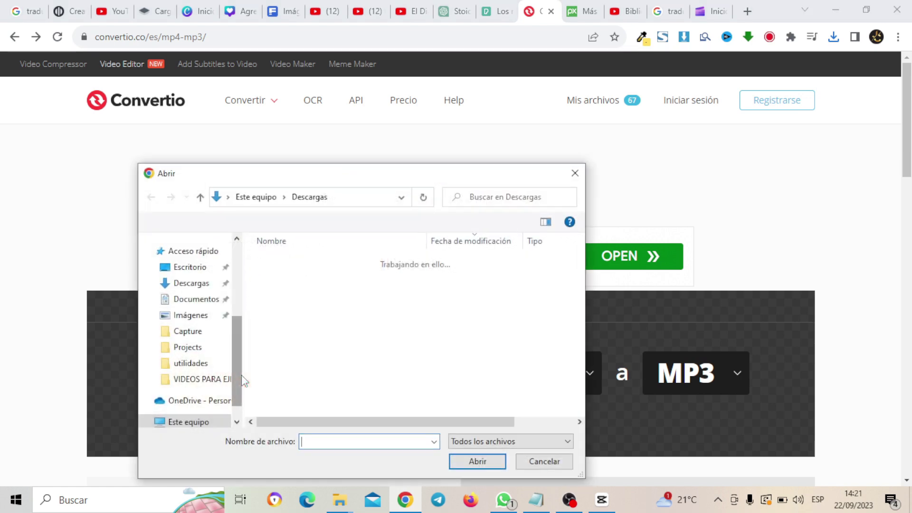
{"action": "left_click", "coordinate": [336, 280]}
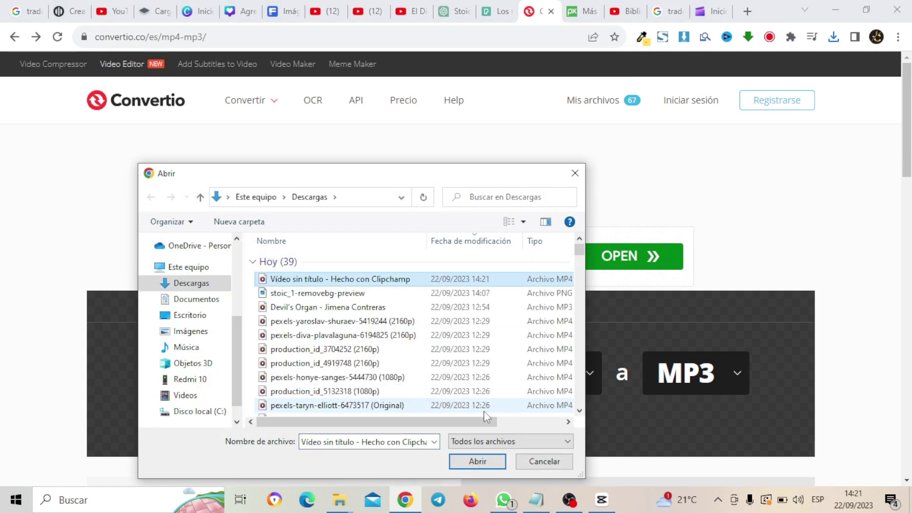
{"action": "left_click", "coordinate": [477, 461]}
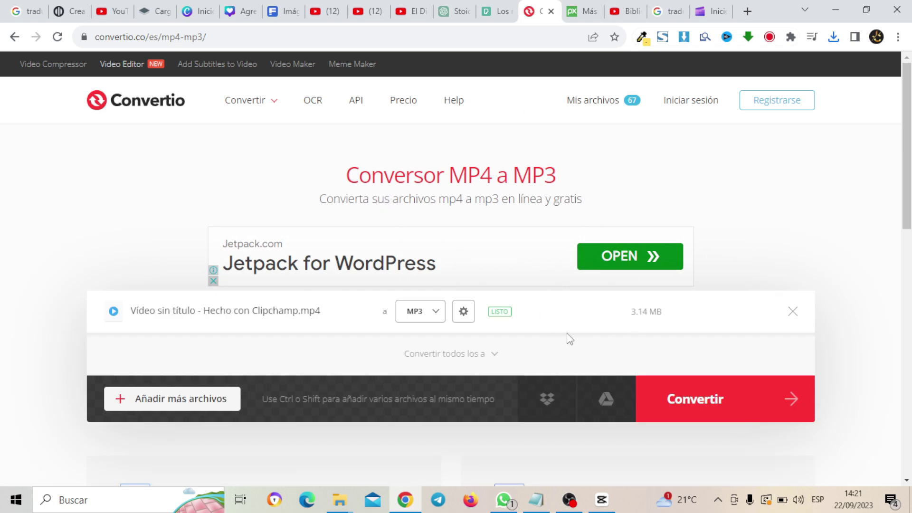
{"action": "left_click", "coordinate": [604, 499]}
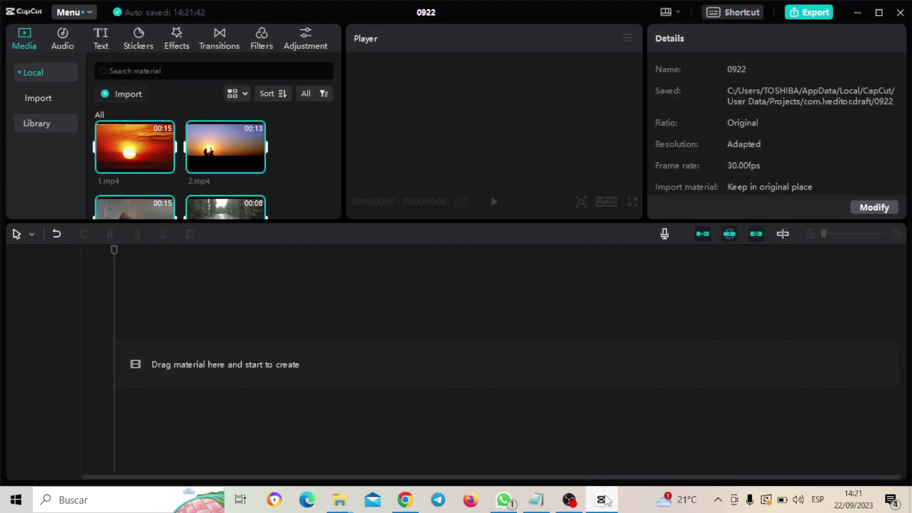
{"action": "left_click", "coordinate": [604, 499]}
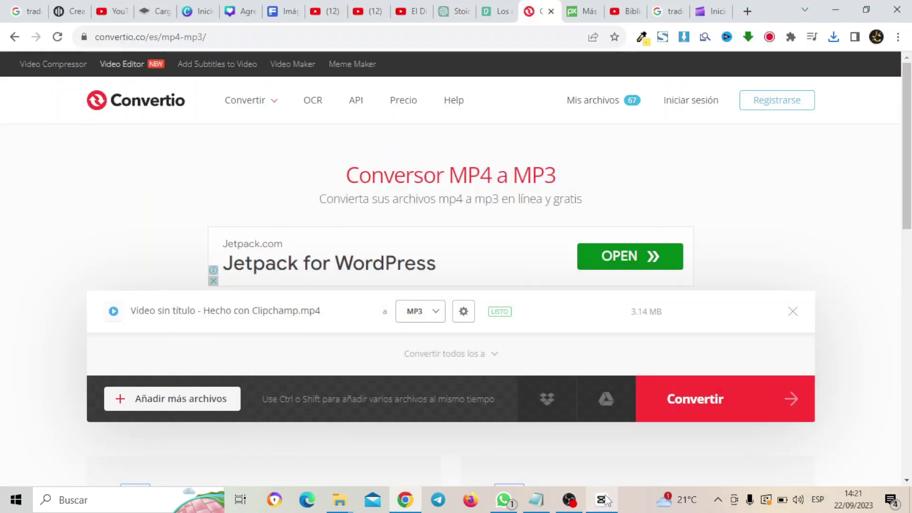
{"action": "left_click", "coordinate": [671, 406]}
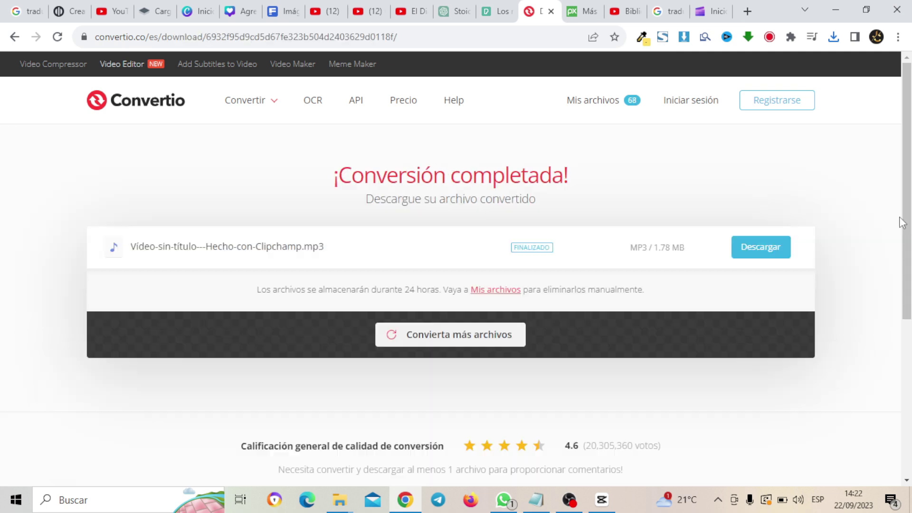
{"action": "left_click", "coordinate": [763, 253]}
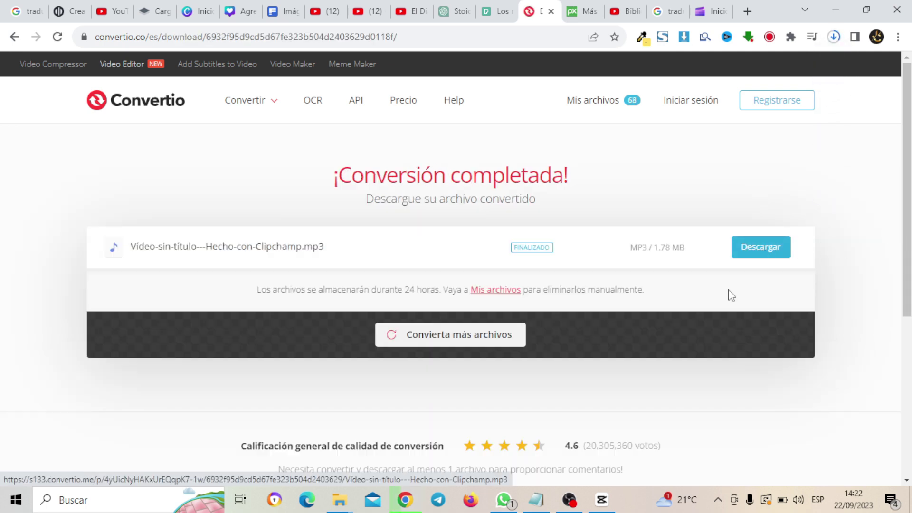
Switch to CapCut and import the "Tres Consejos Estoicos para Vencer el Mie..." MP3 narration from the Descargas folder
{"action": "left_click", "coordinate": [611, 498]}
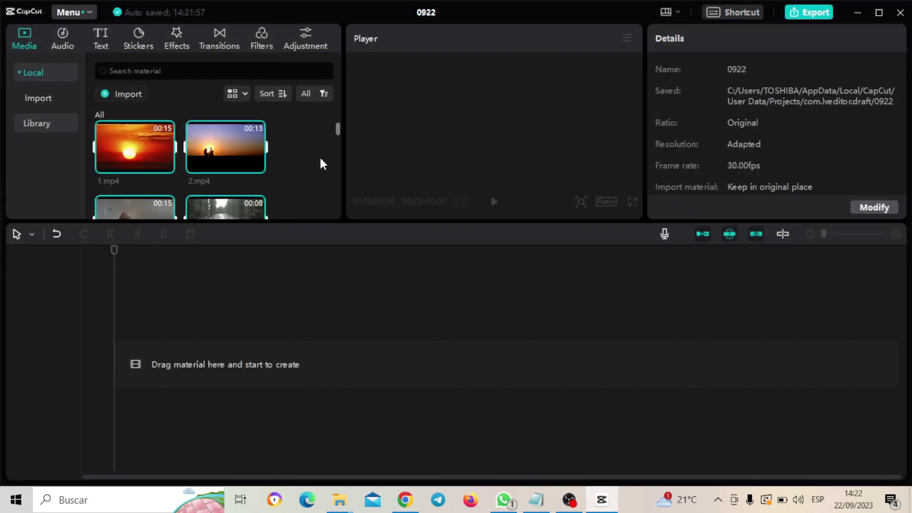
{"action": "left_click", "coordinate": [136, 98]}
{"action": "left_click", "coordinate": [72, 121]}
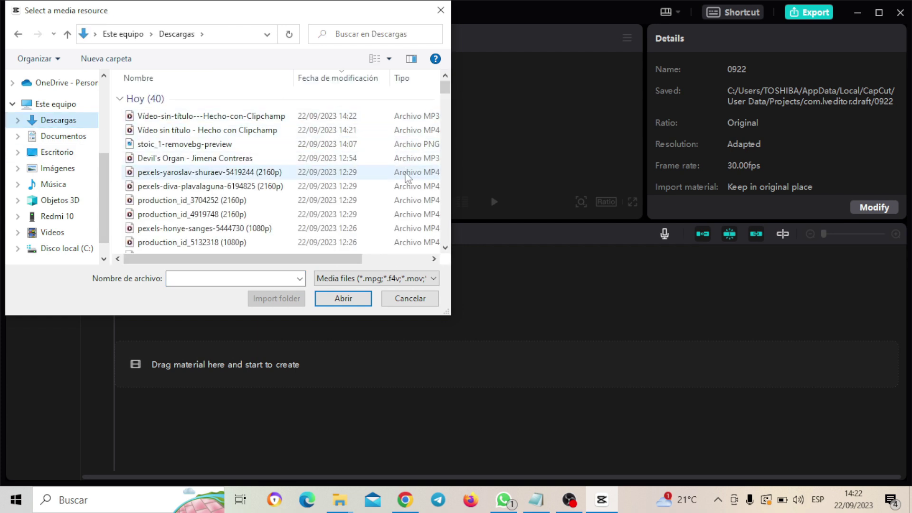
{"action": "left_click", "coordinate": [445, 248]}
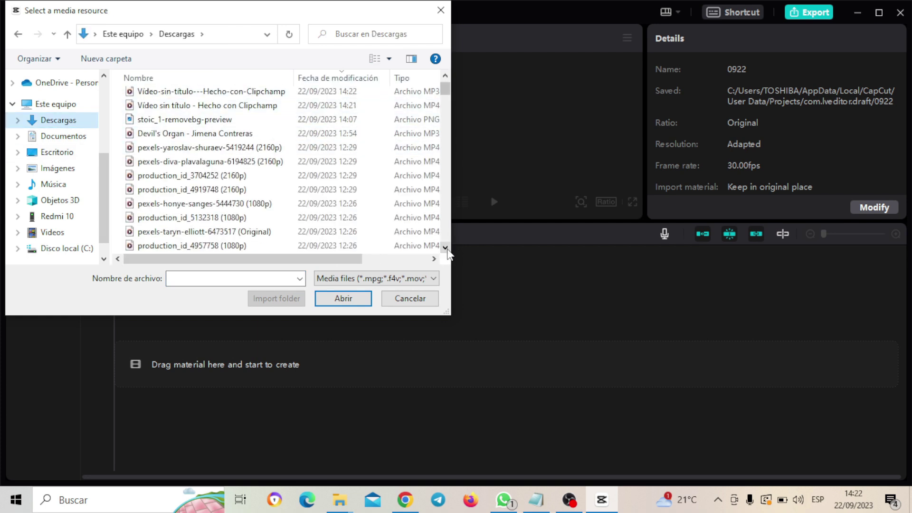
{"action": "left_click_drag", "start_coordinate": [446, 247], "coordinate": [445, 248]}
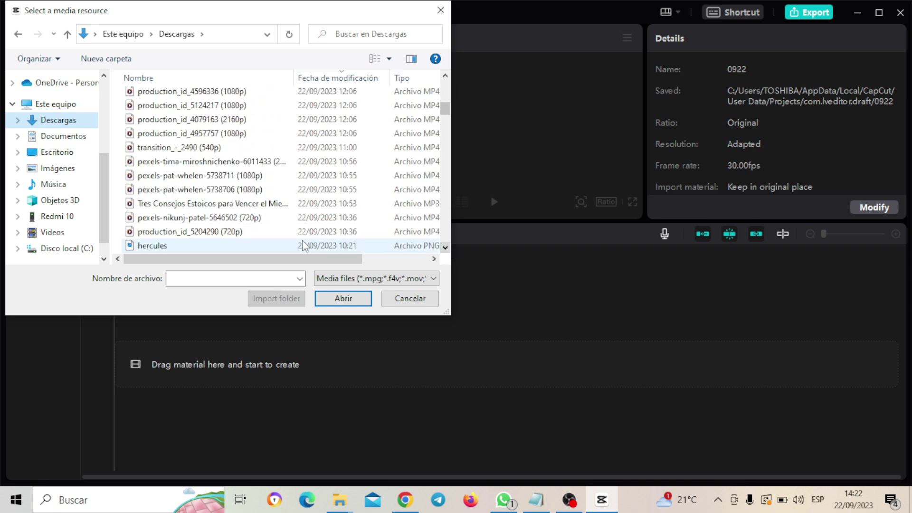
{"action": "left_click", "coordinate": [248, 204]}
{"action": "left_click", "coordinate": [343, 298]}
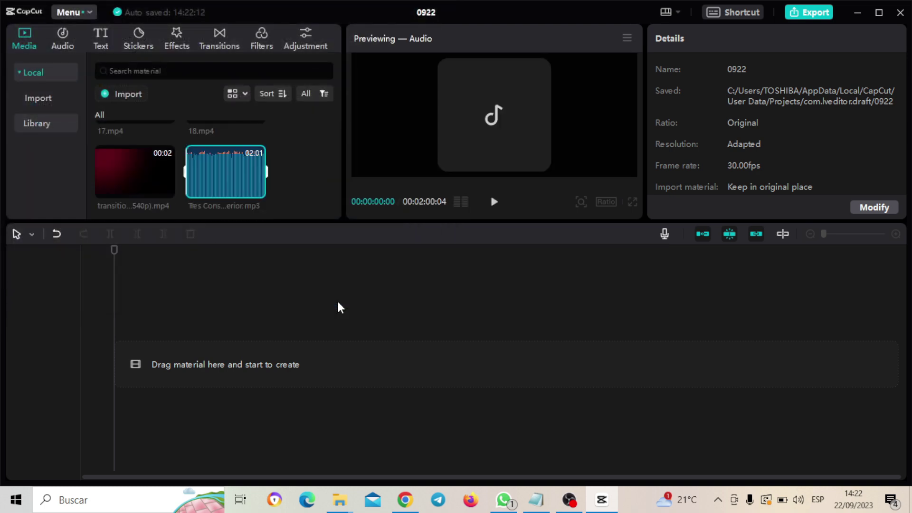
Import the hercules image and the two stoic-greek-statue images from the Escritorio folder into the project
{"action": "left_click", "coordinate": [135, 95]}
{"action": "left_click", "coordinate": [72, 154]}
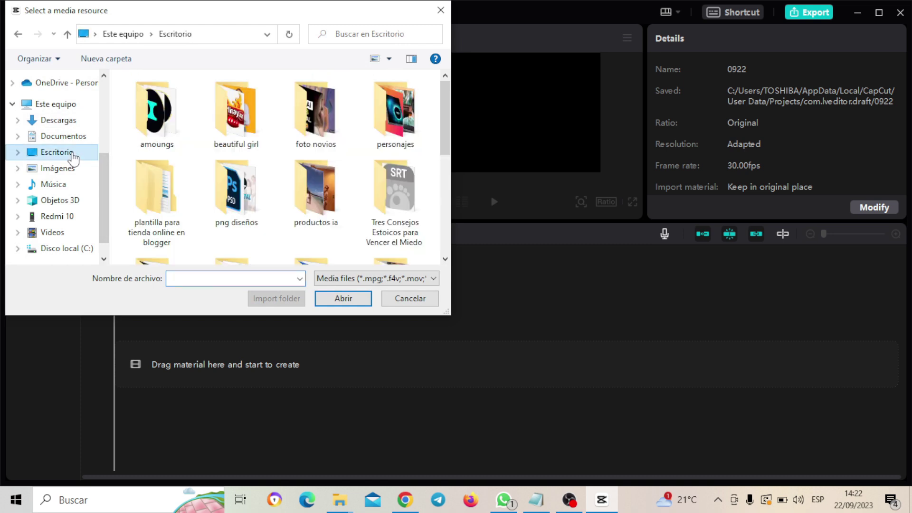
{"action": "left_click_drag", "start_coordinate": [446, 142], "coordinate": [455, 234]}
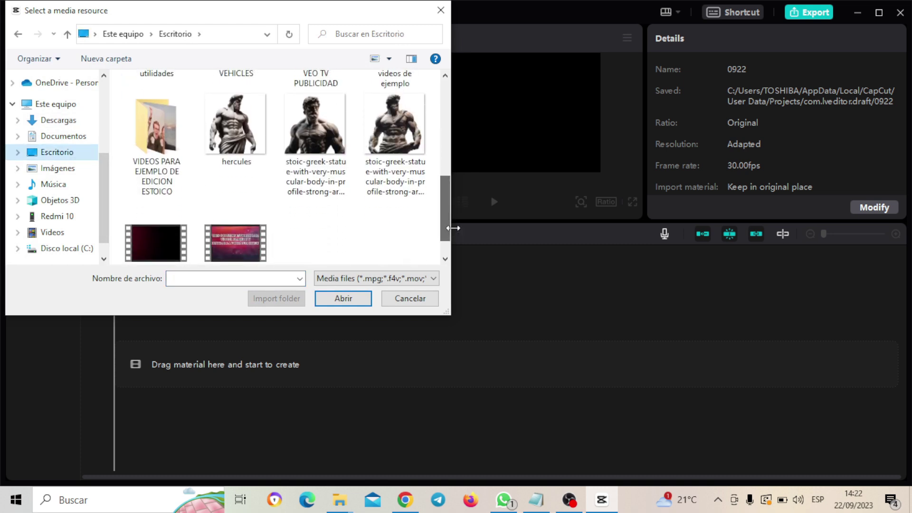
{"action": "left_click_drag", "start_coordinate": [223, 181], "coordinate": [412, 118]}
{"action": "left_click", "coordinate": [344, 299]}
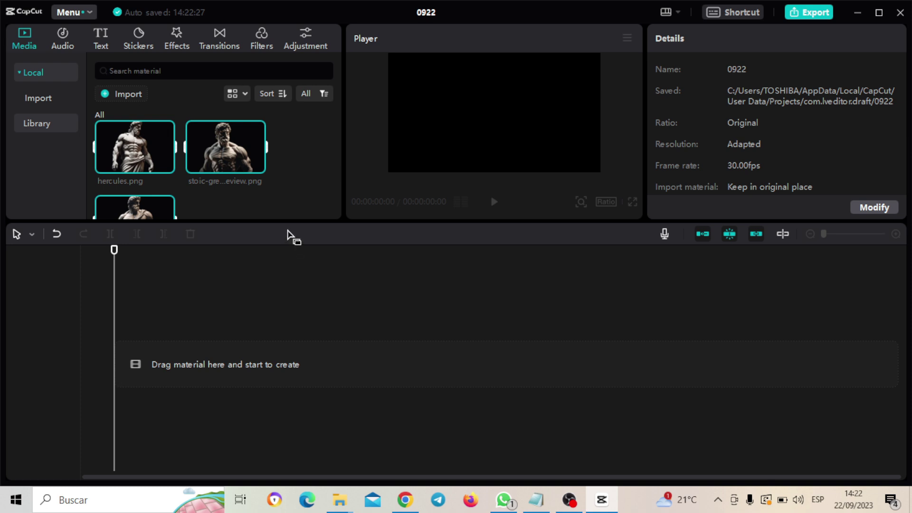
Enlarge the media and player area by shrinking the timeline, and browse the imported media back to the first clips
{"action": "left_click_drag", "start_coordinate": [285, 221], "coordinate": [303, 406]}
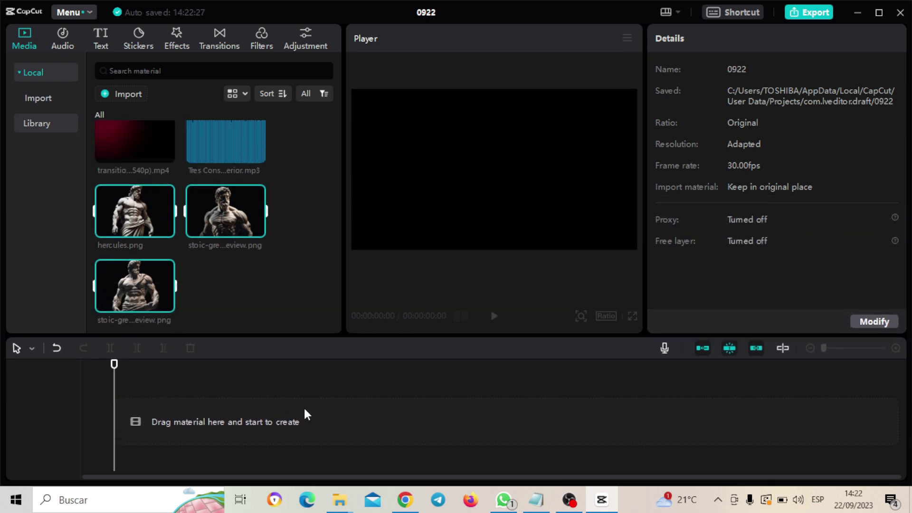
{"action": "mouse_move", "coordinate": [336, 301]}
{"action": "left_mouse_down"}
{"action": "mouse_move", "coordinate": [336, 126]}
{"action": "mouse_move", "coordinate": [345, 311]}
{"action": "left_mouse_up"}
{"action": "left_click_drag", "start_coordinate": [341, 276], "coordinate": [352, 145]}
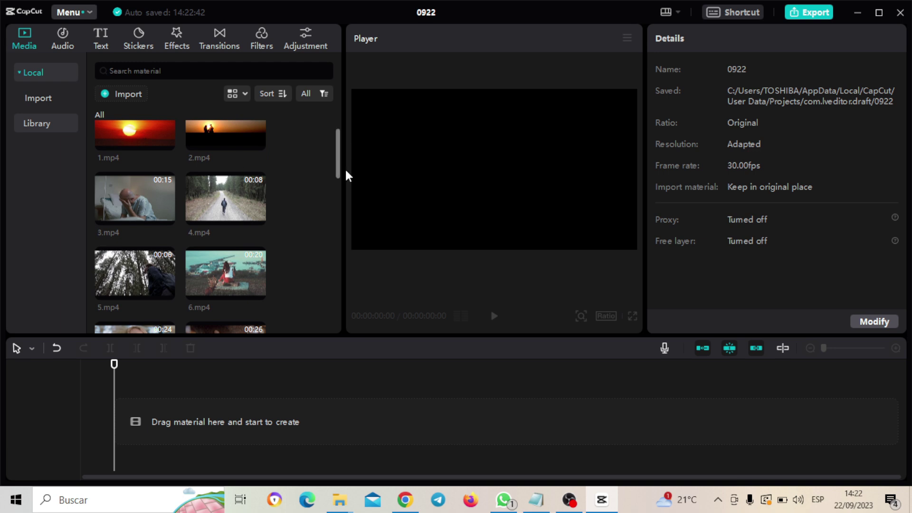
Place 1.mp4 at the start of the timeline and lay the "Tres Consejos Estoicos" MP3 narration beneath it from the start
{"action": "scroll", "coordinate": [338, 168], "scroll_direction": "up", "scroll_amount": 1}
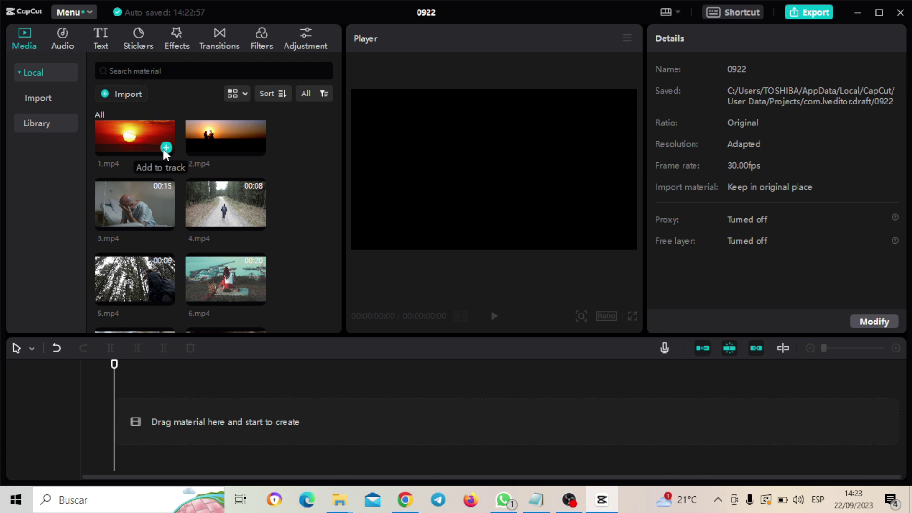
{"action": "left_click_drag", "start_coordinate": [163, 149], "coordinate": [116, 425]}
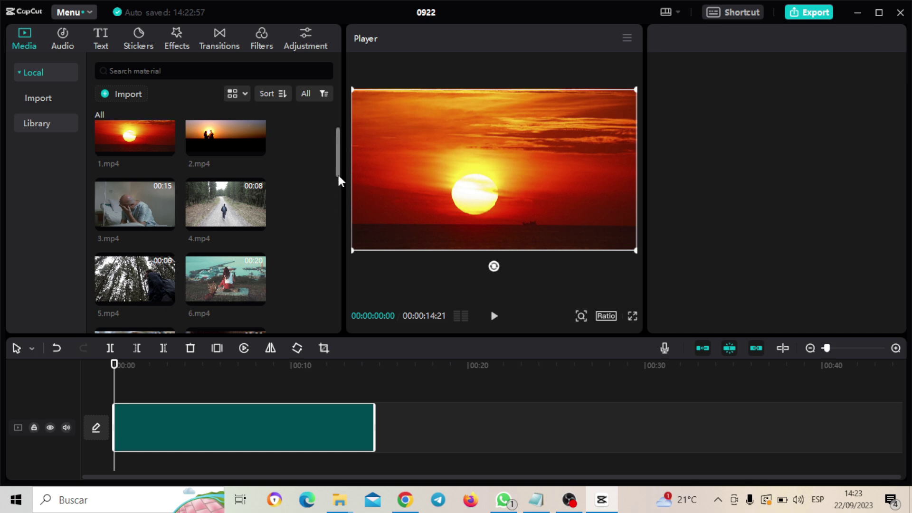
{"action": "left_click_drag", "start_coordinate": [337, 173], "coordinate": [332, 316]}
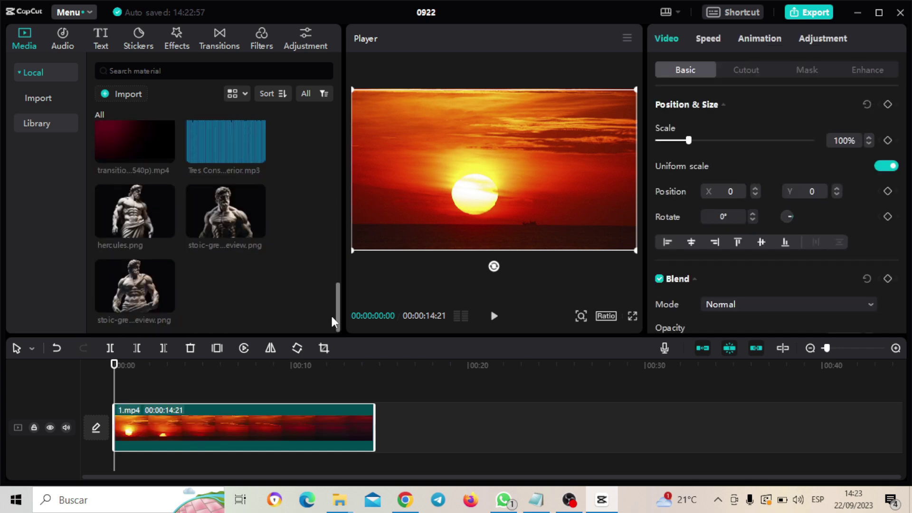
{"action": "left_click_drag", "start_coordinate": [222, 134], "coordinate": [115, 460]}
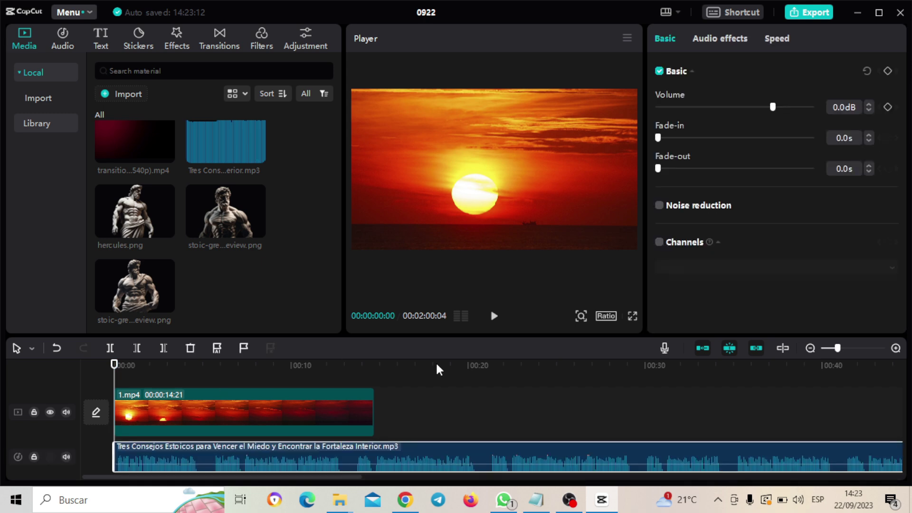
Play the opening narration to find the first cut point and trim the end of 1.mp4 to a duration of 00:00:04:23
{"action": "left_click", "coordinate": [494, 323]}
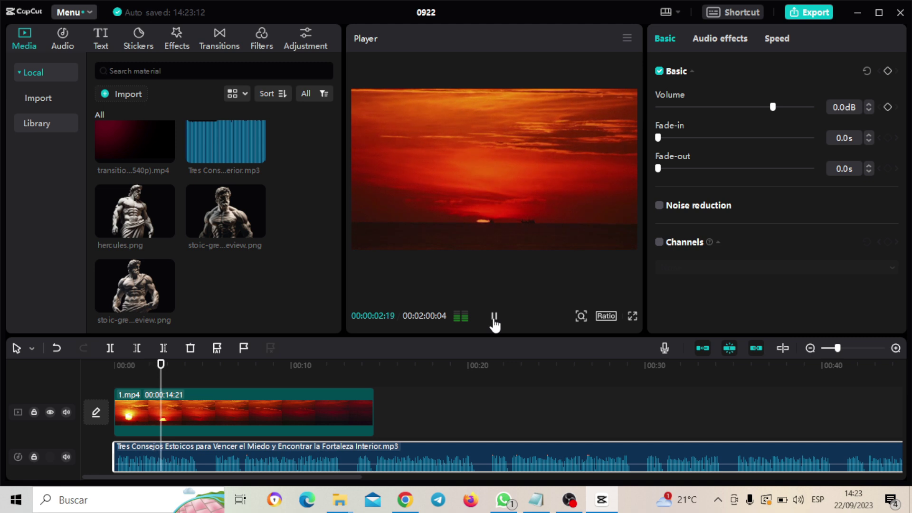
{"action": "left_click", "coordinate": [494, 319]}
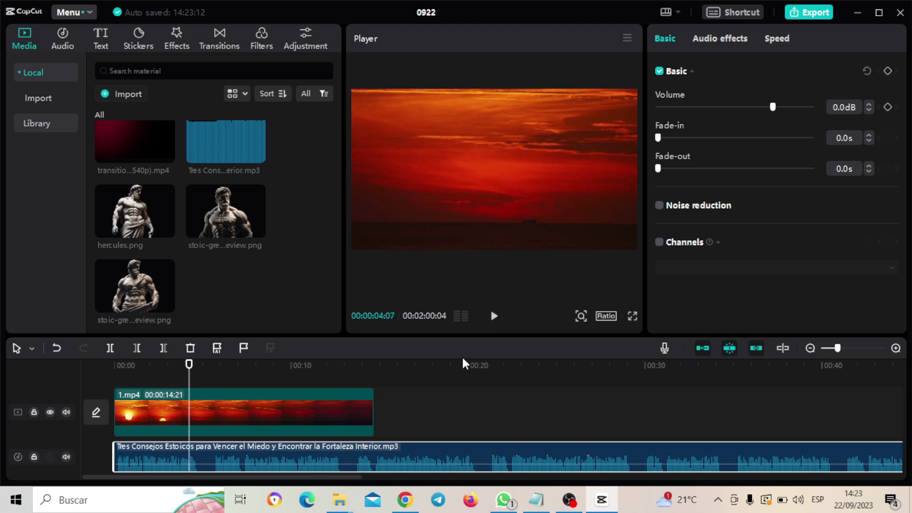
{"action": "left_click_drag", "start_coordinate": [373, 405], "coordinate": [198, 407]}
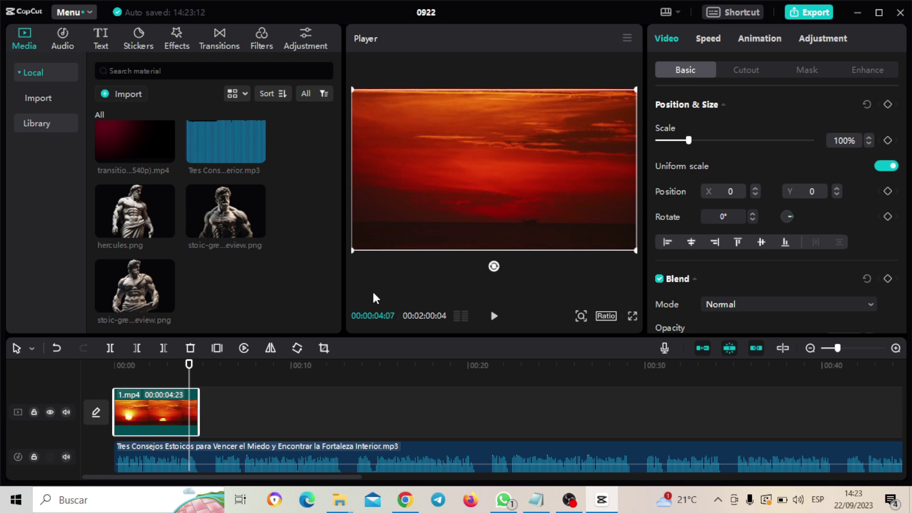
Append 2.mp4 after 1.mp4, trim it to 00:00:04:01, and play it against the narration
{"action": "left_click_drag", "start_coordinate": [336, 295], "coordinate": [344, 129]}
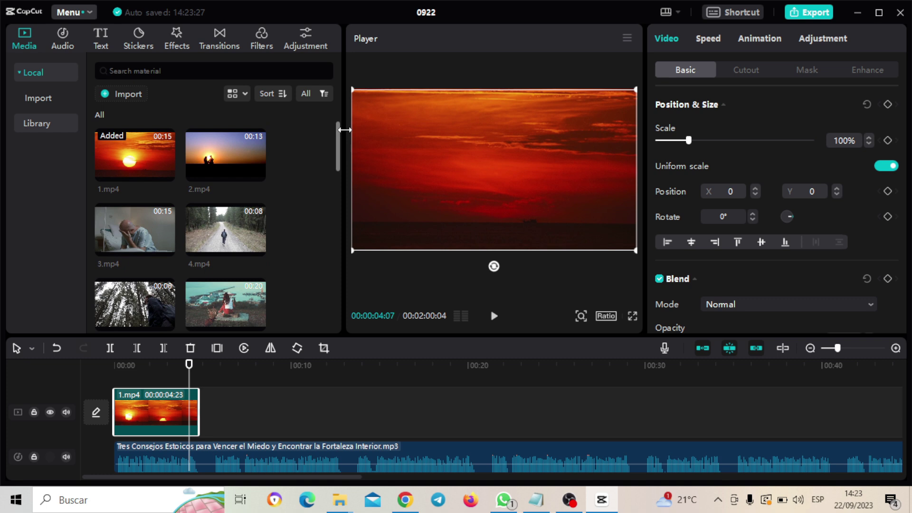
{"action": "left_click_drag", "start_coordinate": [221, 146], "coordinate": [204, 412]}
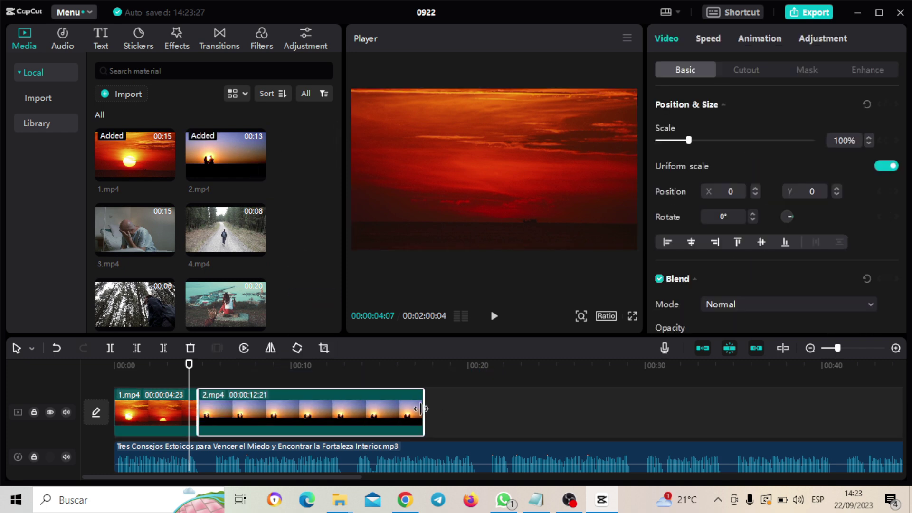
{"action": "left_click_drag", "start_coordinate": [420, 408], "coordinate": [267, 422]}
{"action": "left_click", "coordinate": [494, 319]}
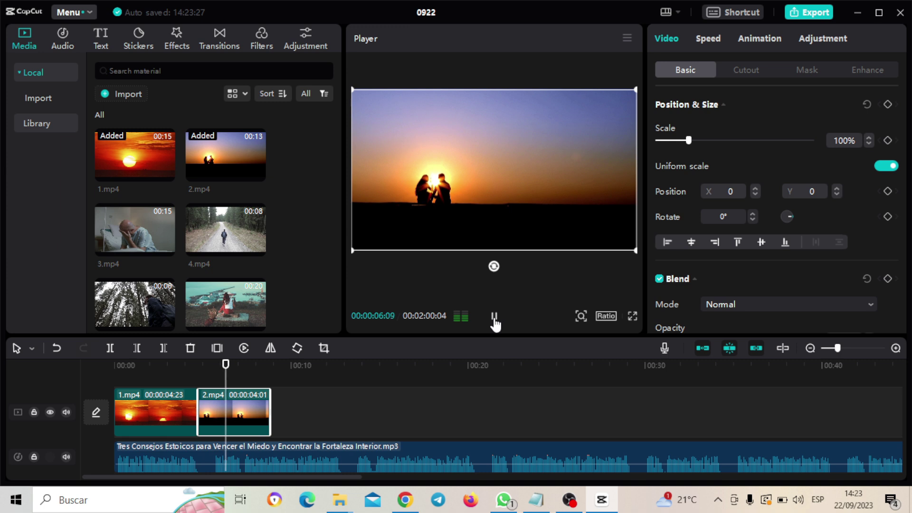
{"action": "left_click", "coordinate": [495, 319]}
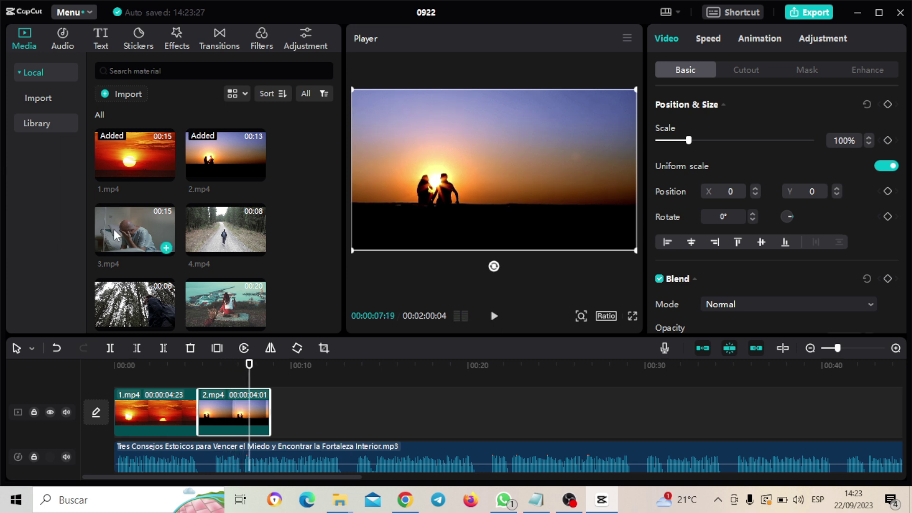
Append 3.mp4 after 2.mp4, check it against the narration, and shorten 2.mp4 to about 3 seconds
{"action": "left_click_drag", "start_coordinate": [116, 233], "coordinate": [272, 409]}
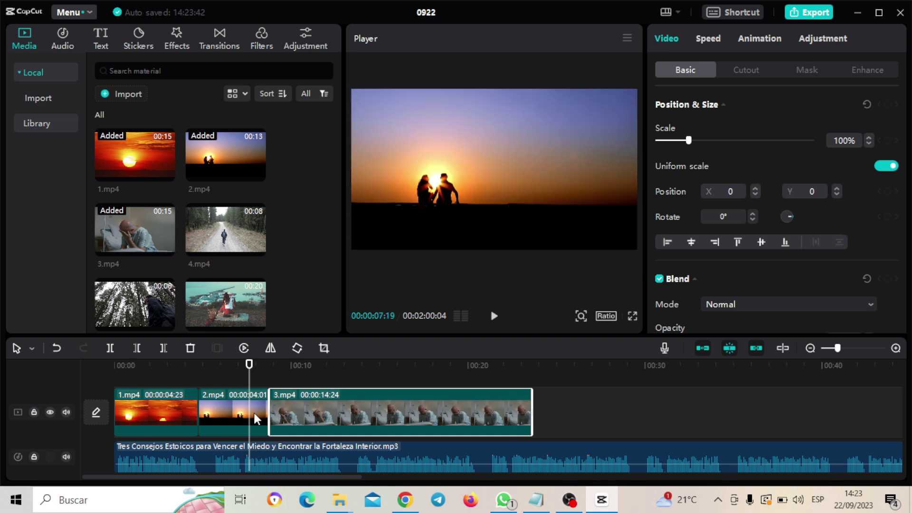
{"action": "left_click", "coordinate": [493, 317]}
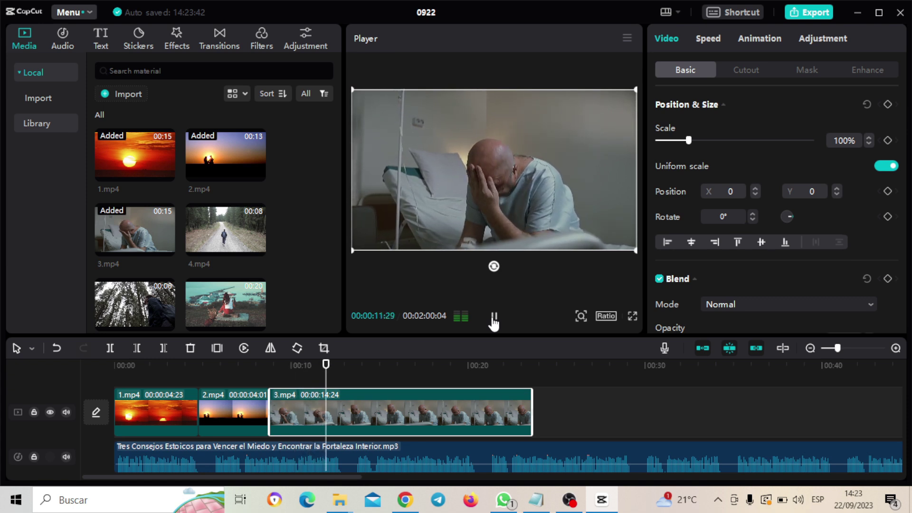
{"action": "left_click", "coordinate": [494, 317]}
{"action": "left_click", "coordinate": [234, 411]}
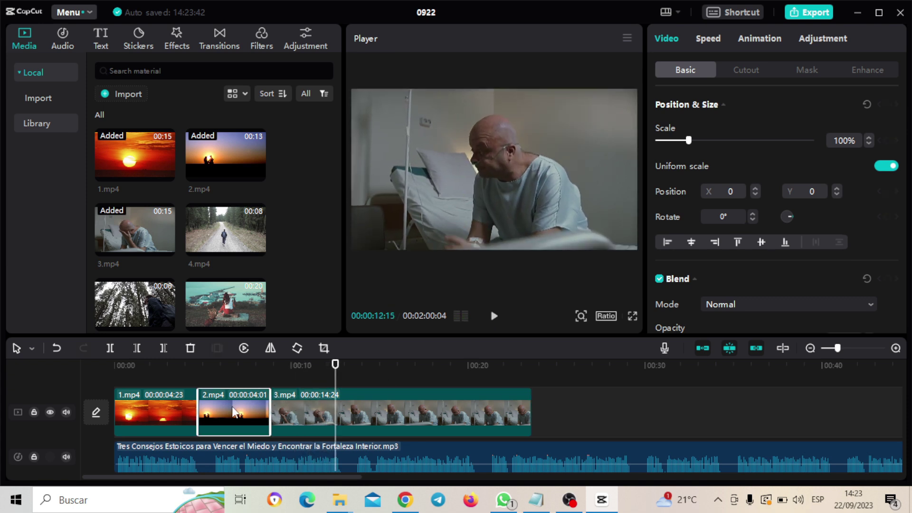
{"action": "left_click_drag", "start_coordinate": [270, 411], "coordinate": [251, 411]}
Play the narration over 3.mp4 and trim the clip's end to a duration of 00:00:08:05, checking the cut in playback
{"action": "left_click", "coordinate": [495, 318]}
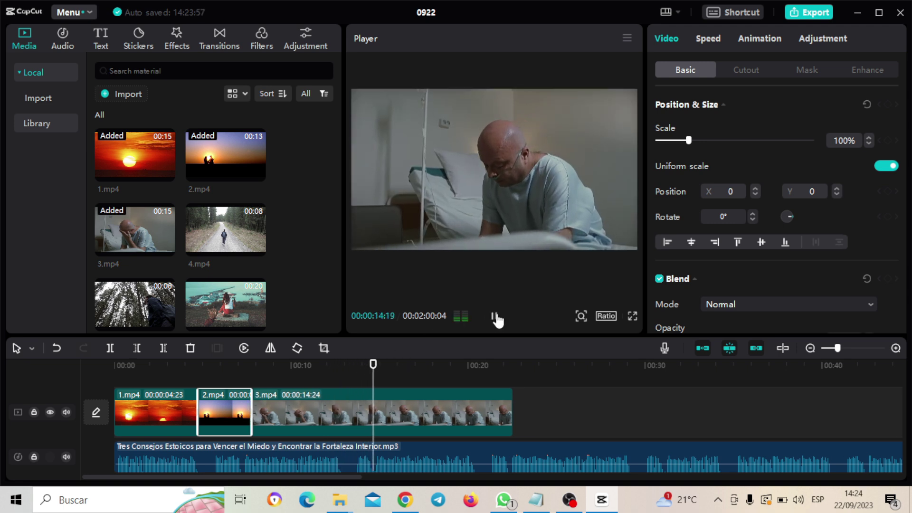
{"action": "left_click", "coordinate": [495, 317]}
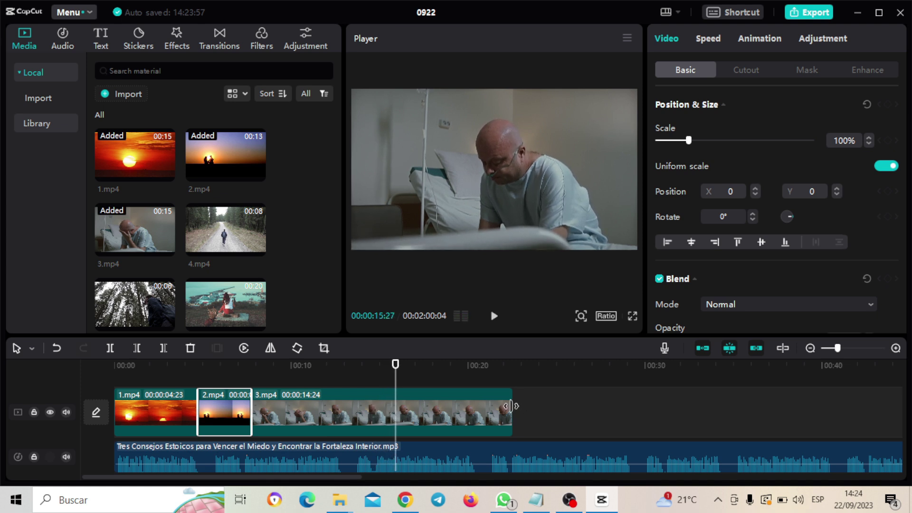
{"action": "left_click_drag", "start_coordinate": [511, 407], "coordinate": [391, 417]}
{"action": "left_click", "coordinate": [496, 320]}
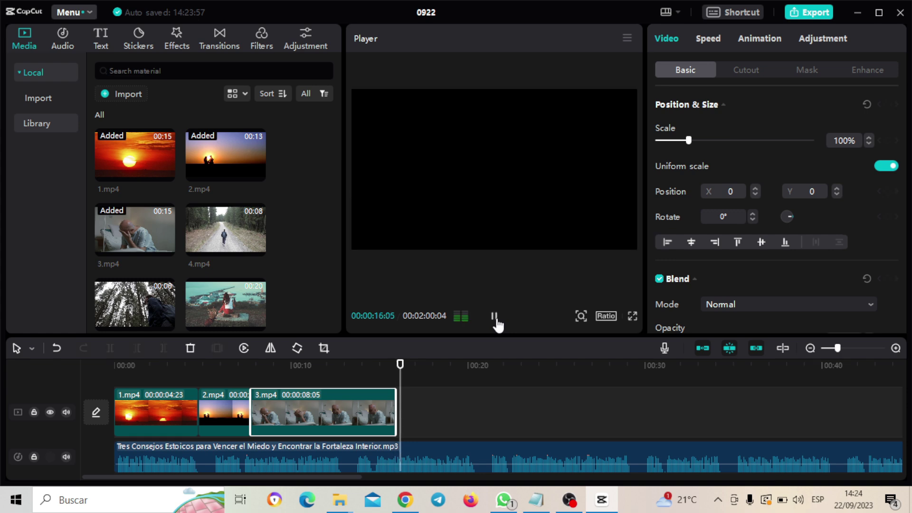
{"action": "left_click", "coordinate": [496, 321]}
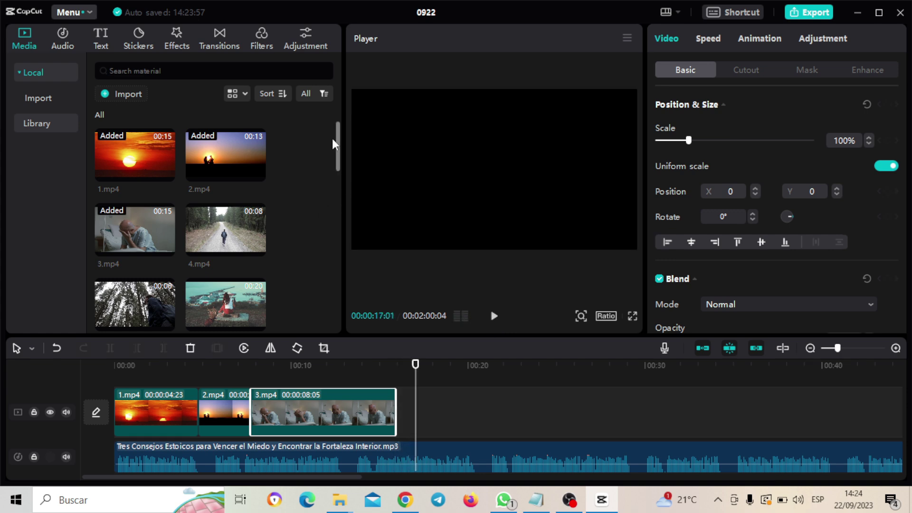
Append three consecutive copies of the 2-second red transition MP4 clip after 3.mp4, playing the first copy to check it
{"action": "left_click_drag", "start_coordinate": [335, 145], "coordinate": [327, 303]}
{"action": "left_click_drag", "start_coordinate": [128, 152], "coordinate": [400, 415]}
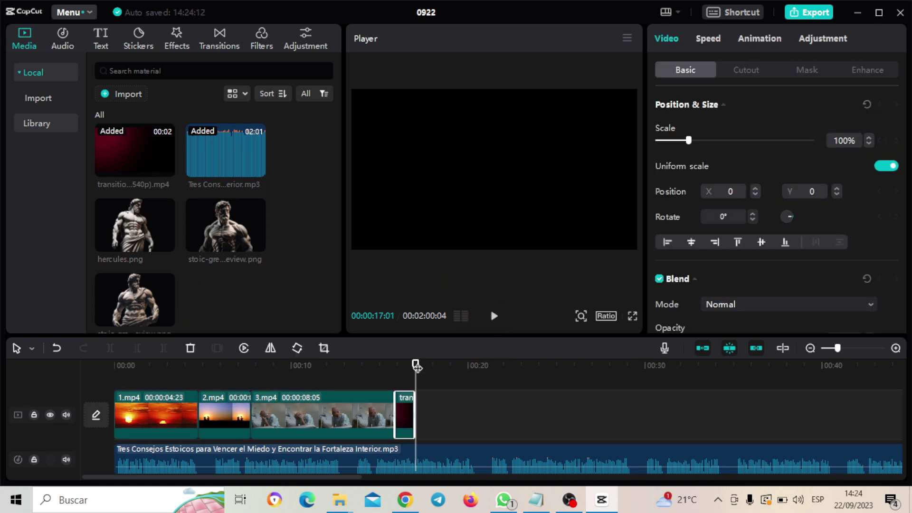
{"action": "left_click_drag", "start_coordinate": [417, 366], "coordinate": [386, 365]}
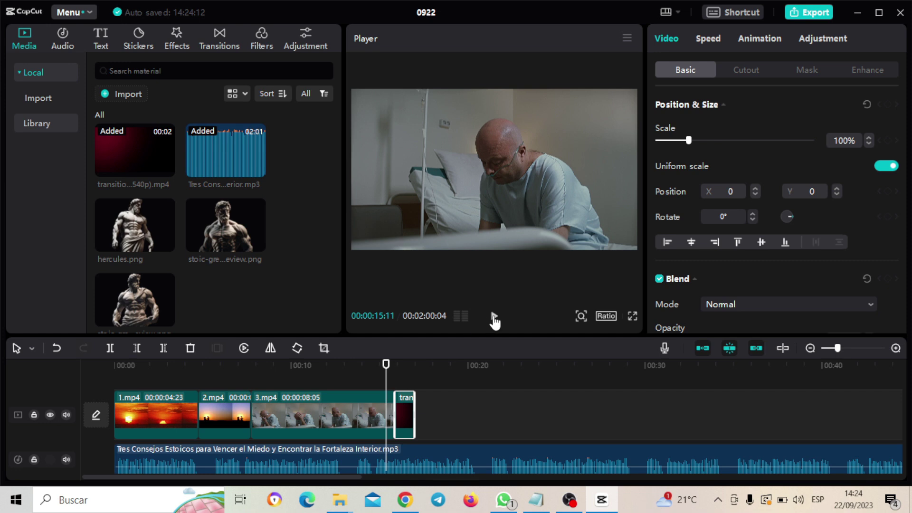
{"action": "left_click", "coordinate": [494, 317]}
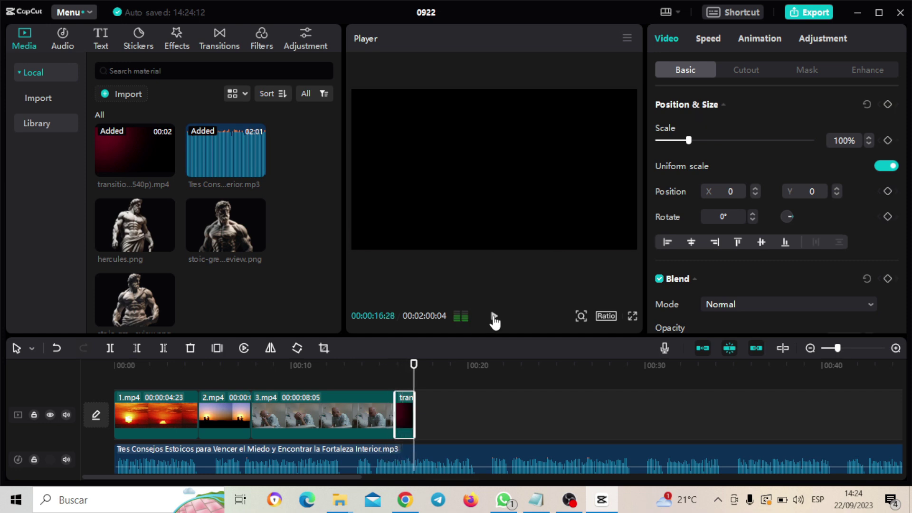
{"action": "left_click_drag", "start_coordinate": [114, 147], "coordinate": [421, 430]}
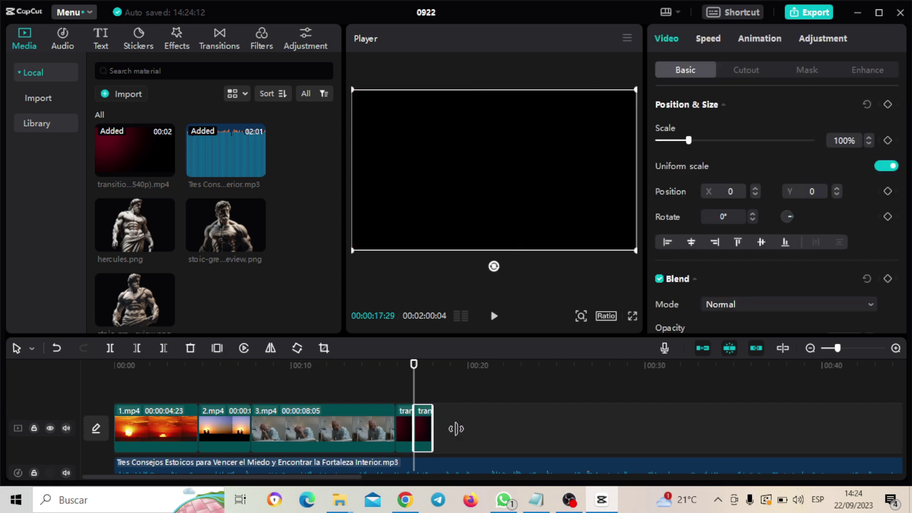
{"action": "left_click_drag", "start_coordinate": [114, 152], "coordinate": [434, 427]}
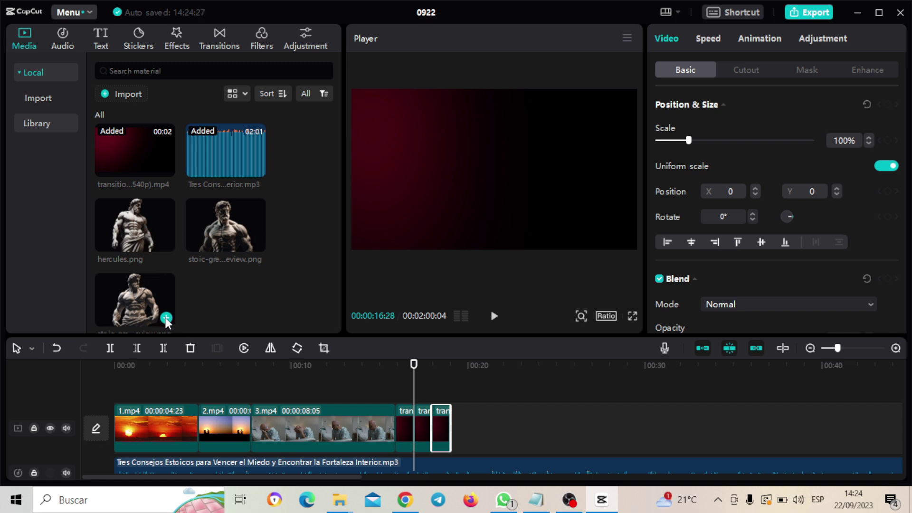
Overlay the last stoic-greek-statue image across the three transition clips from 00:00:15:27 and move it to the frame's left side, X -839
{"action": "left_click_drag", "start_coordinate": [414, 369], "coordinate": [397, 371]}
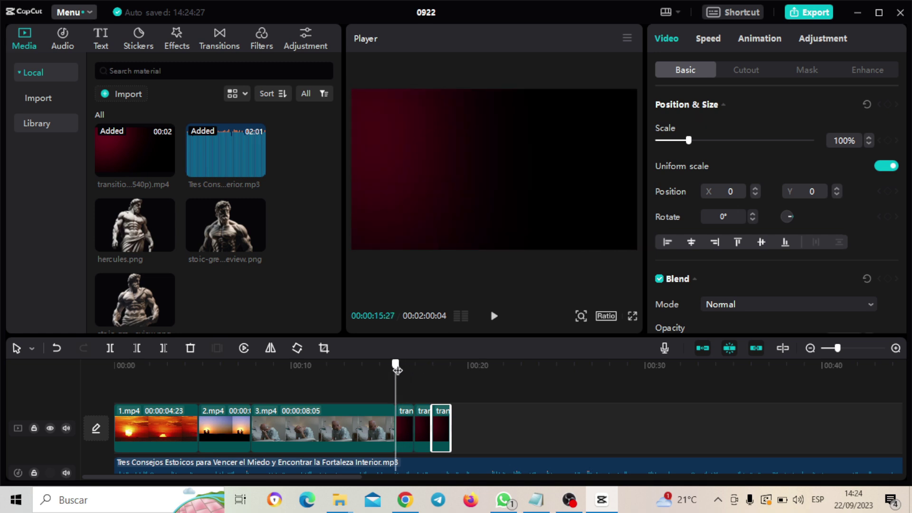
{"action": "left_click", "coordinate": [166, 318]}
{"action": "left_click_drag", "start_coordinate": [431, 421], "coordinate": [483, 388]}
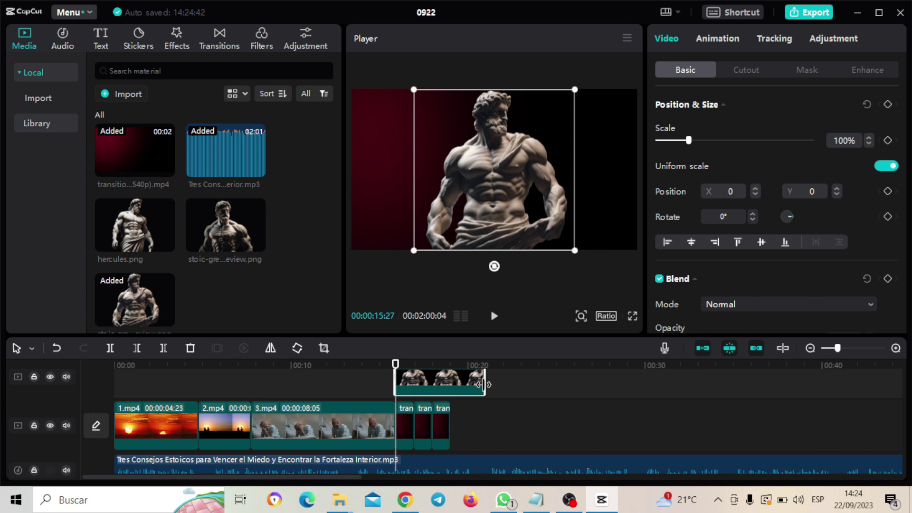
{"action": "left_click_drag", "start_coordinate": [486, 380], "coordinate": [451, 383]}
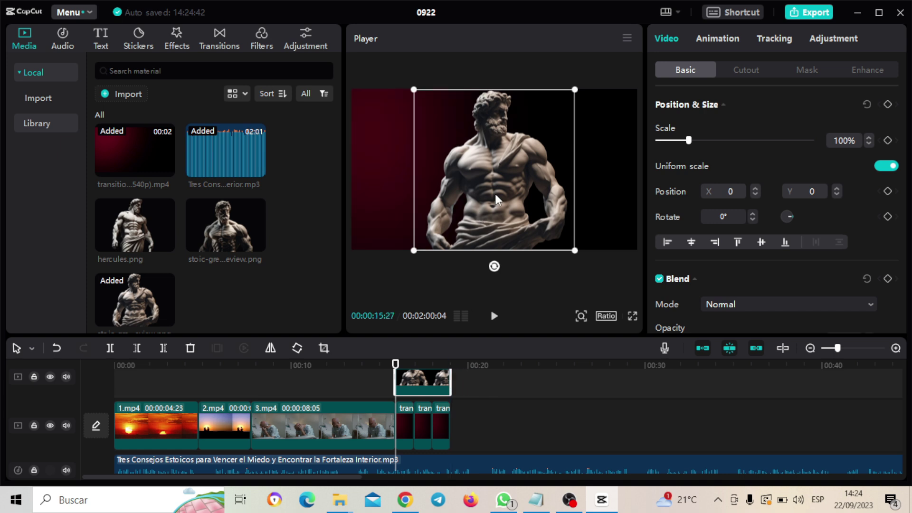
{"action": "left_click_drag", "start_coordinate": [495, 194], "coordinate": [432, 194]}
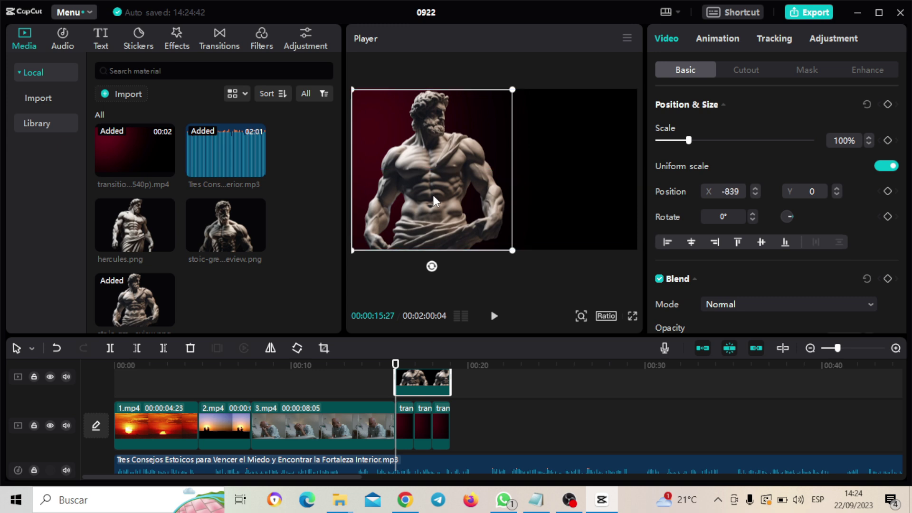
Overlay hercules.png from 00:00:15:27 on a higher track at X 1068, and shift the stoic-greek statue to X -929
{"action": "mouse_move", "coordinate": [899, 425]}
{"action": "left_mouse_down"}
{"action": "mouse_move", "coordinate": [893, 397]}
{"action": "mouse_move", "coordinate": [893, 416]}
{"action": "left_mouse_up"}
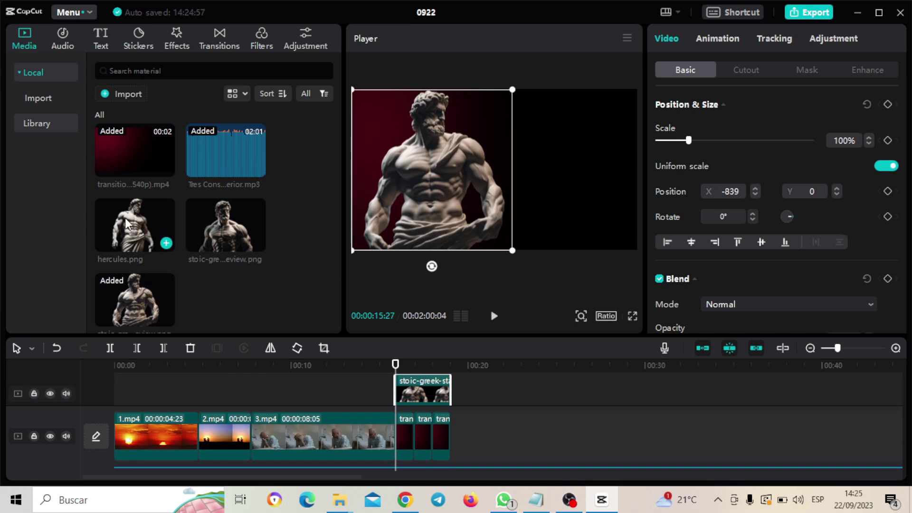
{"action": "left_click_drag", "start_coordinate": [126, 218], "coordinate": [395, 376]}
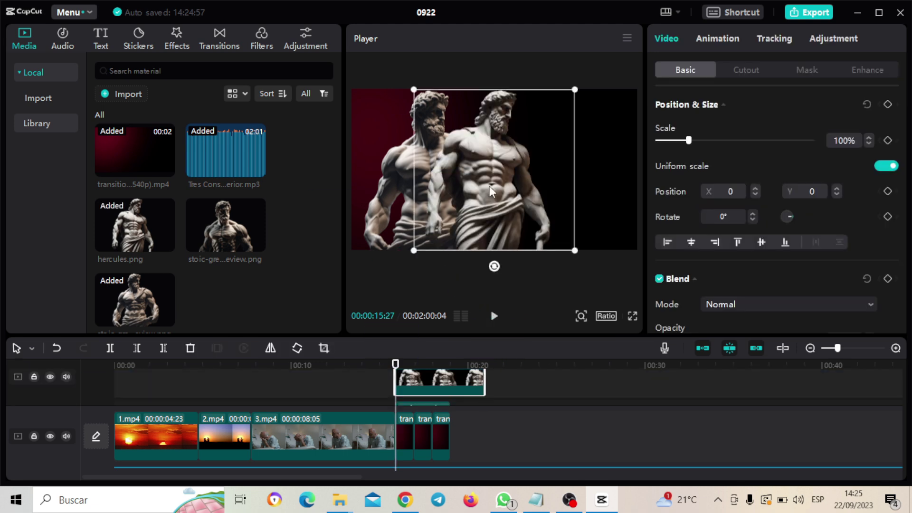
{"action": "left_click_drag", "start_coordinate": [491, 168], "coordinate": [571, 167]}
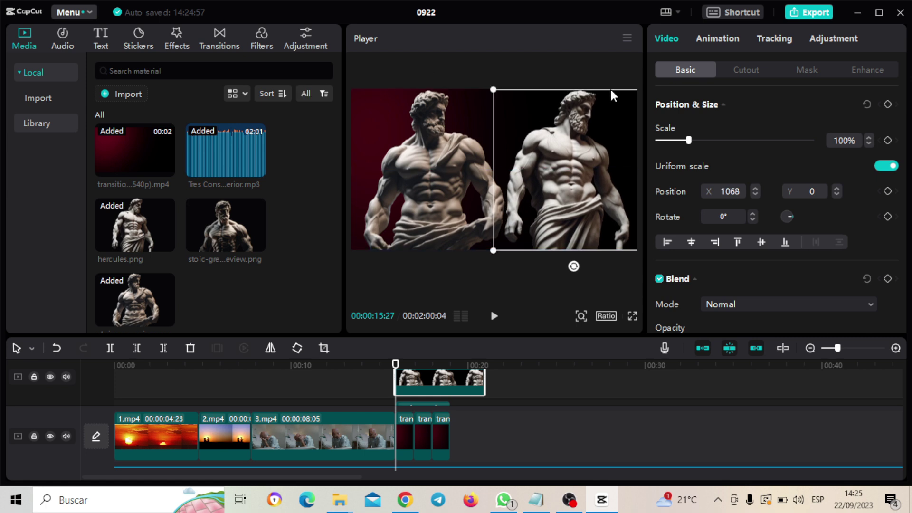
{"action": "left_click", "coordinate": [452, 145]}
{"action": "left_click_drag", "start_coordinate": [448, 144], "coordinate": [446, 147]}
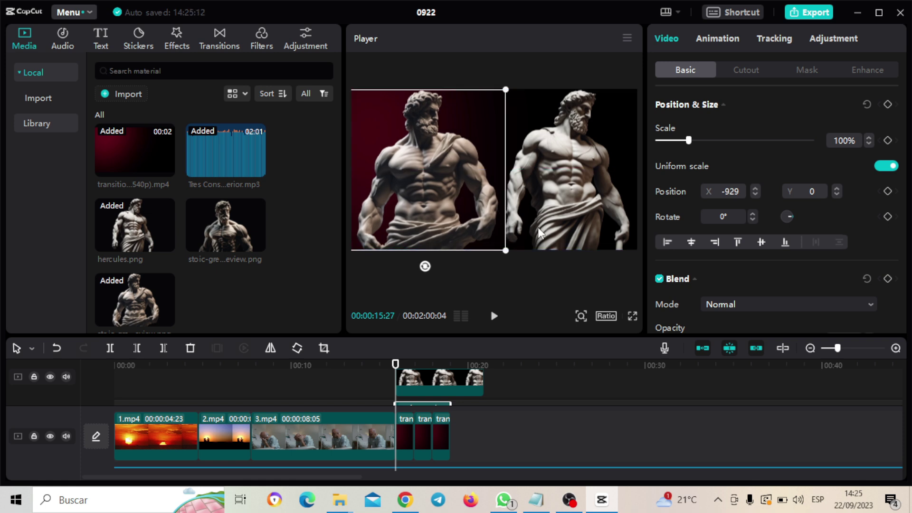
Trim the hercules overlay to end with the transition clips, preview the statue section, and select the stoic-greek statue in the frame
{"action": "left_click", "coordinate": [481, 384]}
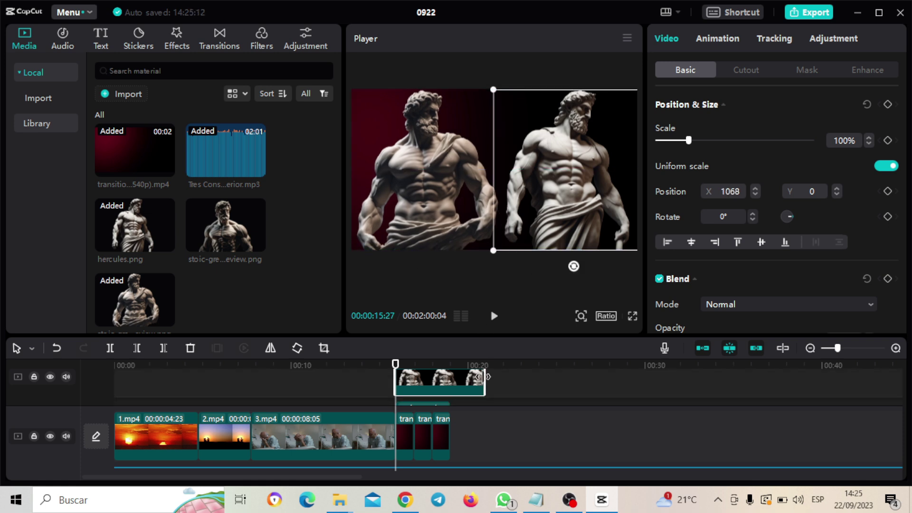
{"action": "left_click_drag", "start_coordinate": [483, 377], "coordinate": [450, 381]}
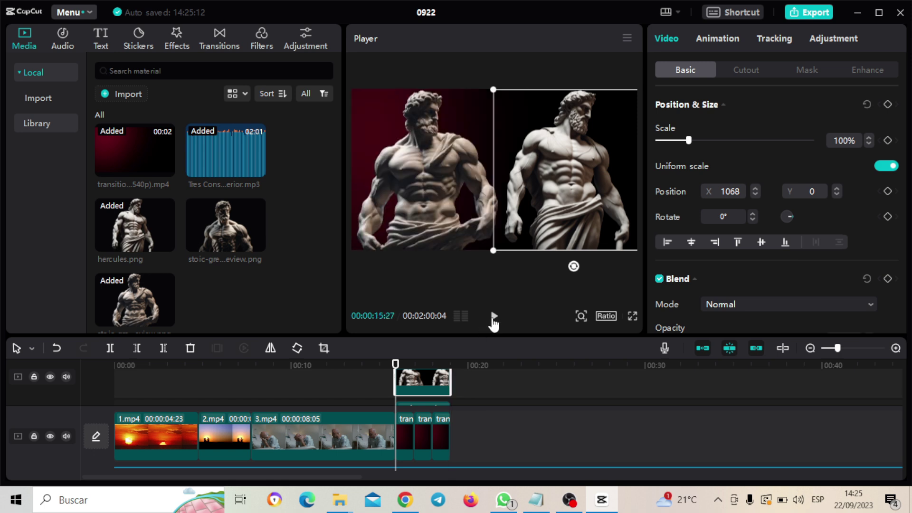
{"action": "left_click", "coordinate": [494, 317]}
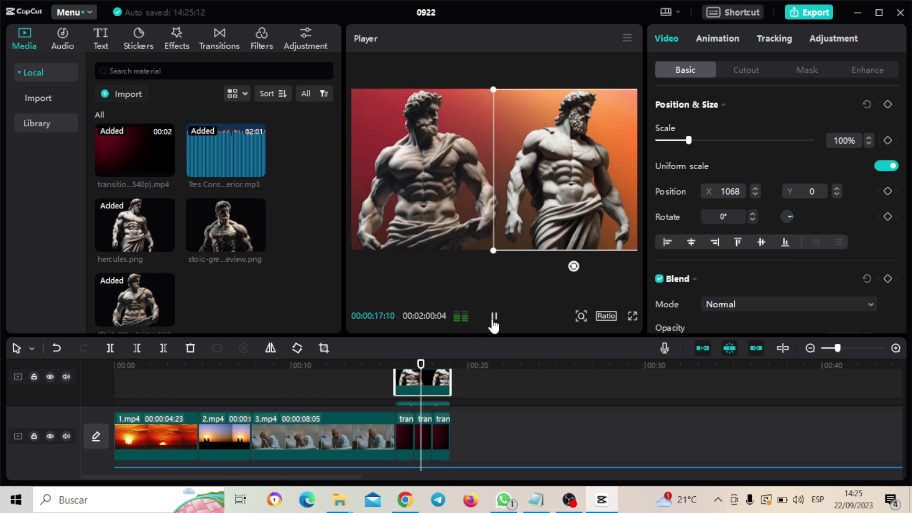
{"action": "left_click", "coordinate": [494, 317]}
{"action": "left_click", "coordinate": [437, 173]}
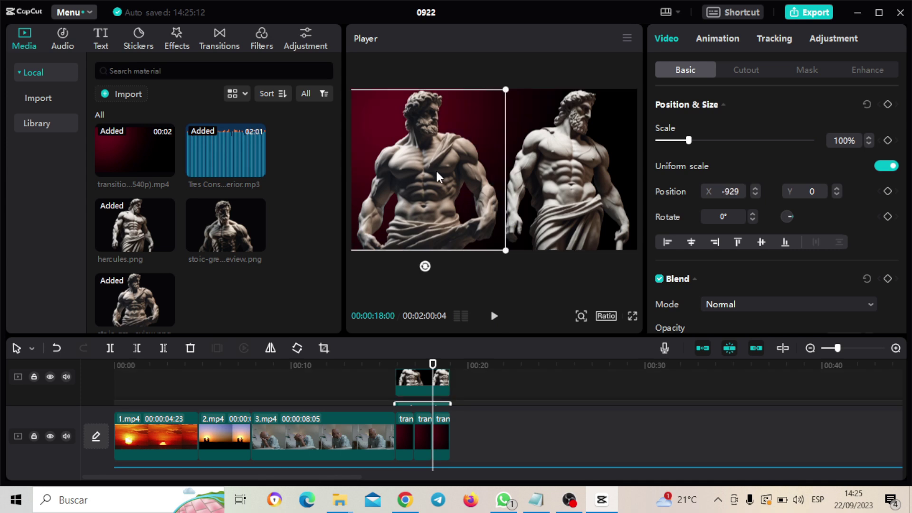
Try the Zoom 2, Zoom Out and bottom swing entrance animations on the stoic-greek statue, and apply a rightward swing instead
{"action": "left_click", "coordinate": [725, 38]}
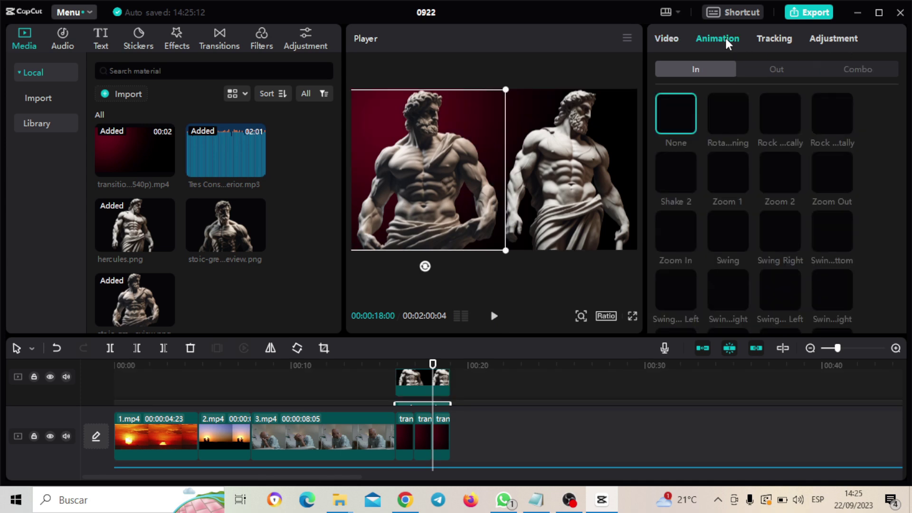
{"action": "left_click", "coordinate": [787, 170]}
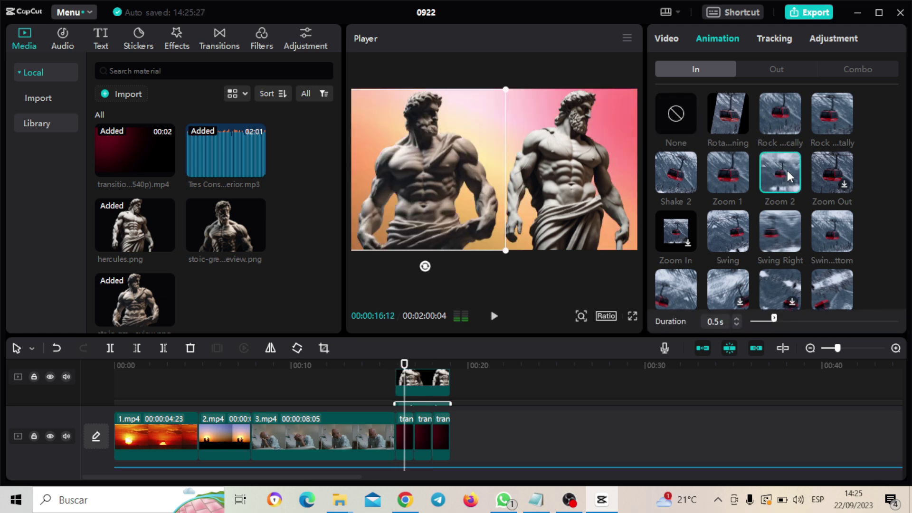
{"action": "left_click", "coordinate": [835, 176]}
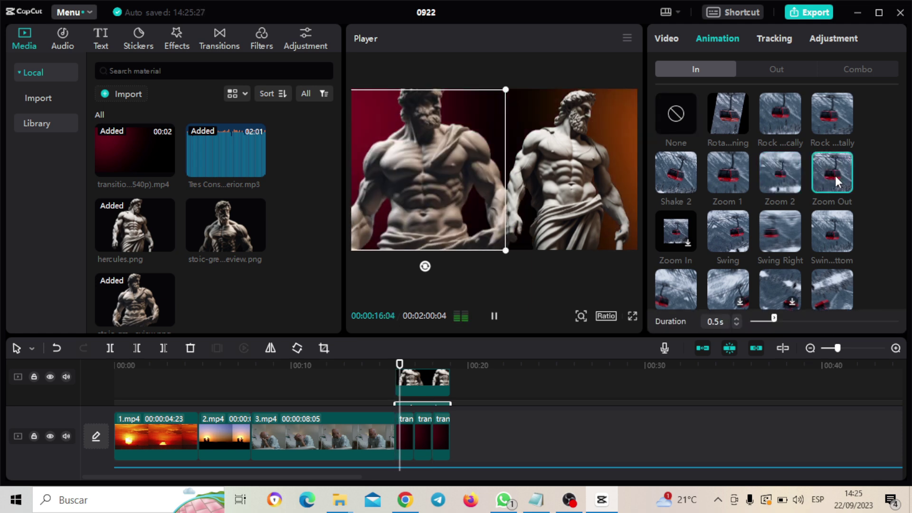
{"action": "left_click", "coordinate": [839, 229]}
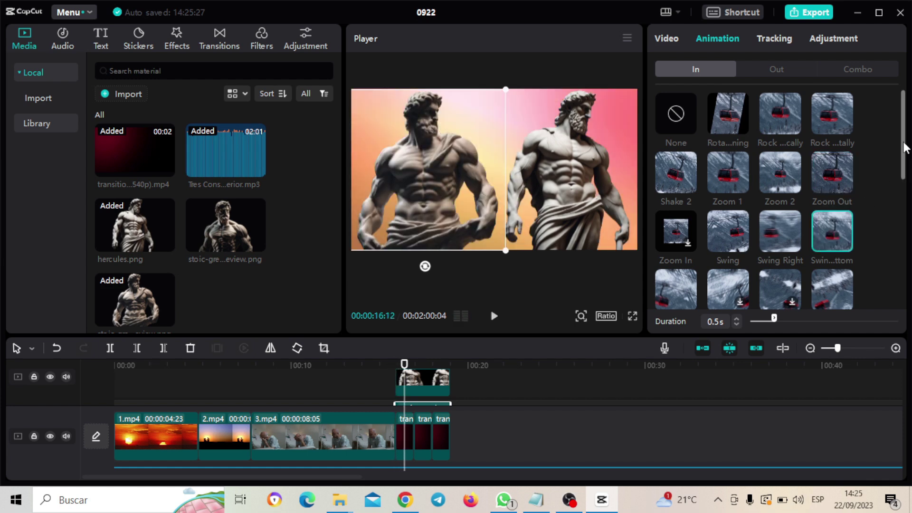
{"action": "scroll", "coordinate": [904, 147], "scroll_direction": "down", "scroll_amount": 3}
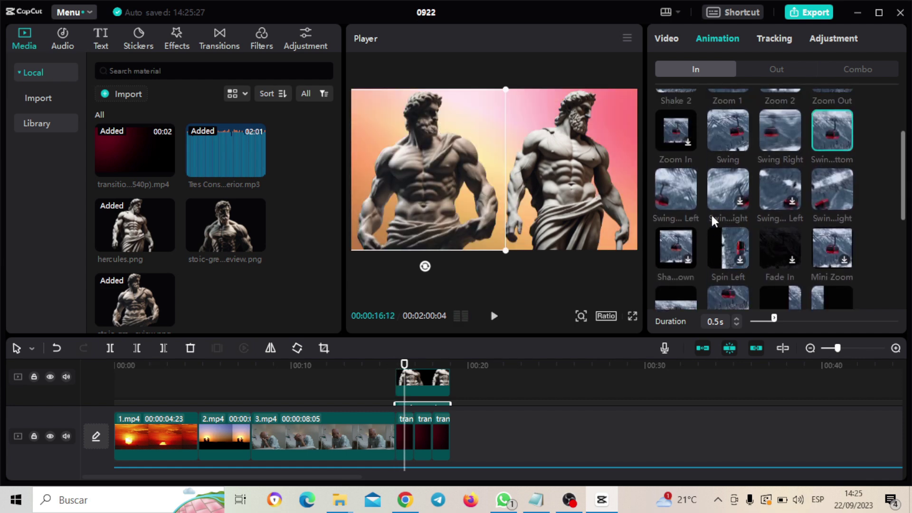
{"action": "left_click", "coordinate": [722, 188]}
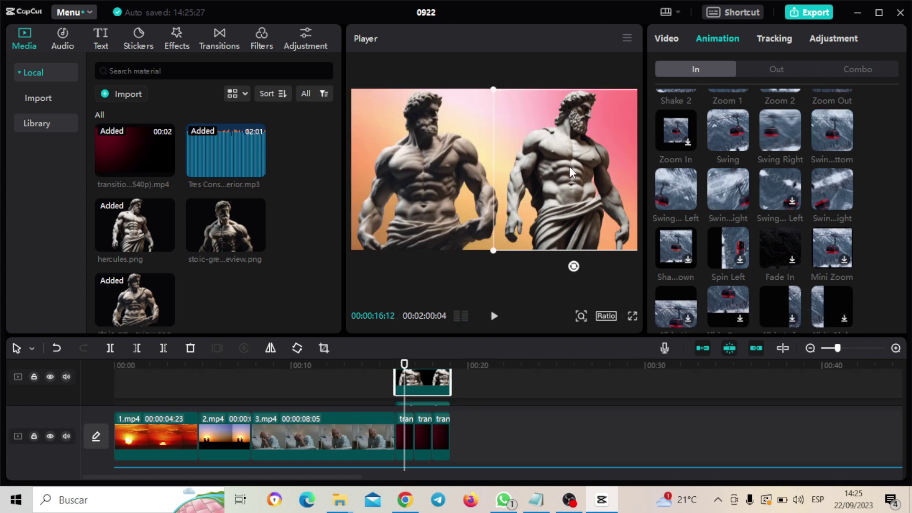
Try several swing entrance animations on the hercules overlay, apply Swing Right, and play the statue section
{"action": "left_click", "coordinate": [677, 190]}
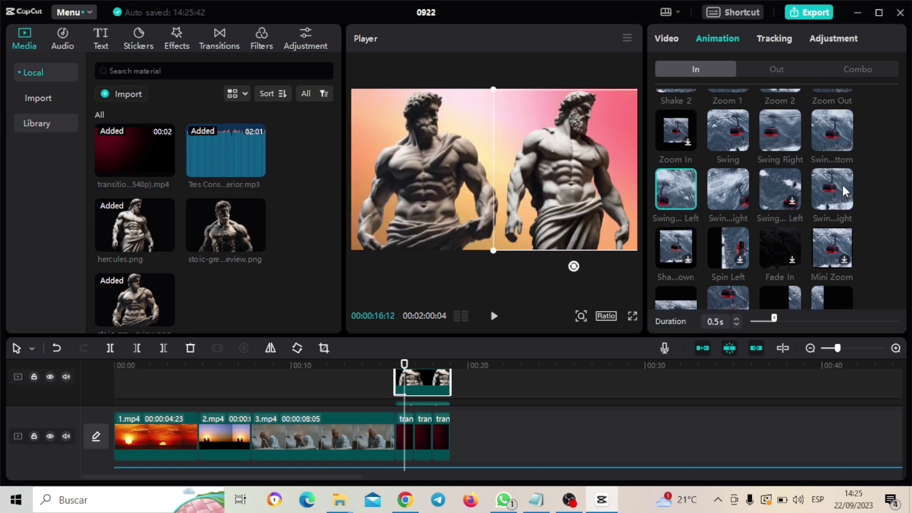
{"action": "left_click", "coordinate": [843, 186]}
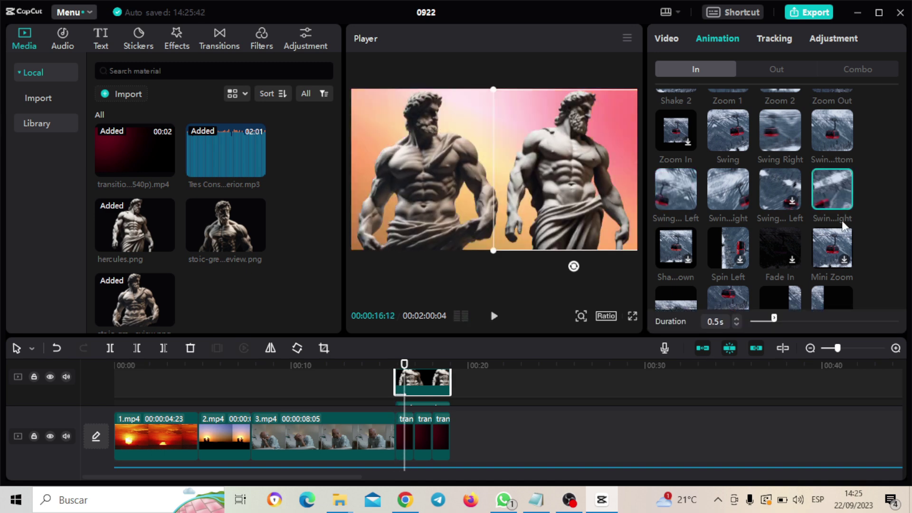
{"action": "left_click", "coordinate": [842, 135]}
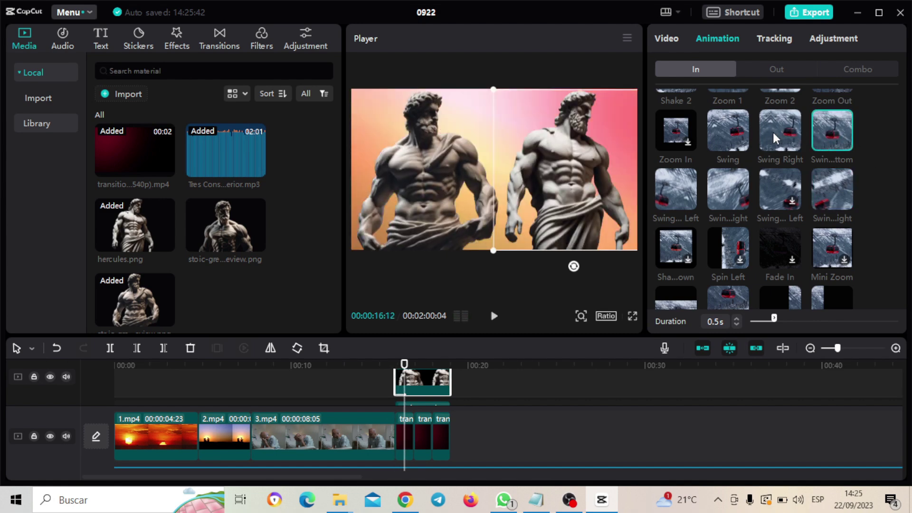
{"action": "left_click", "coordinate": [773, 132]}
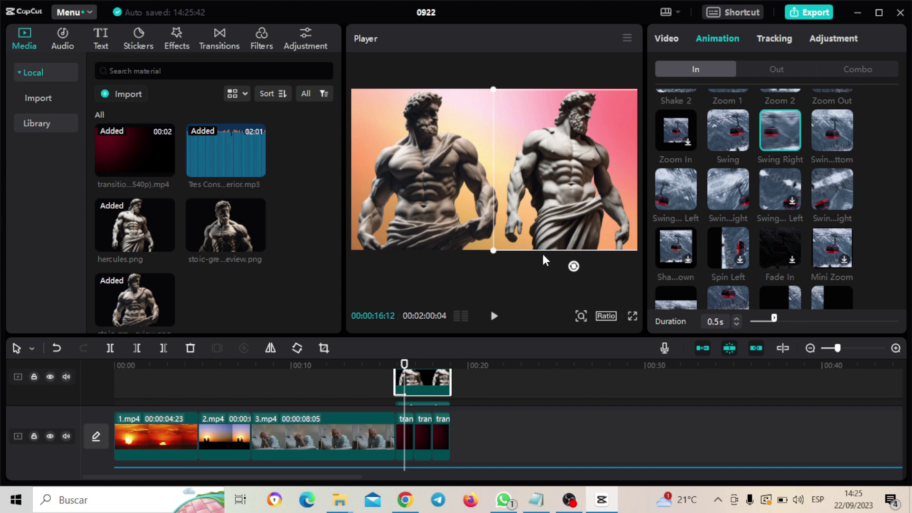
{"action": "left_click", "coordinate": [494, 317]}
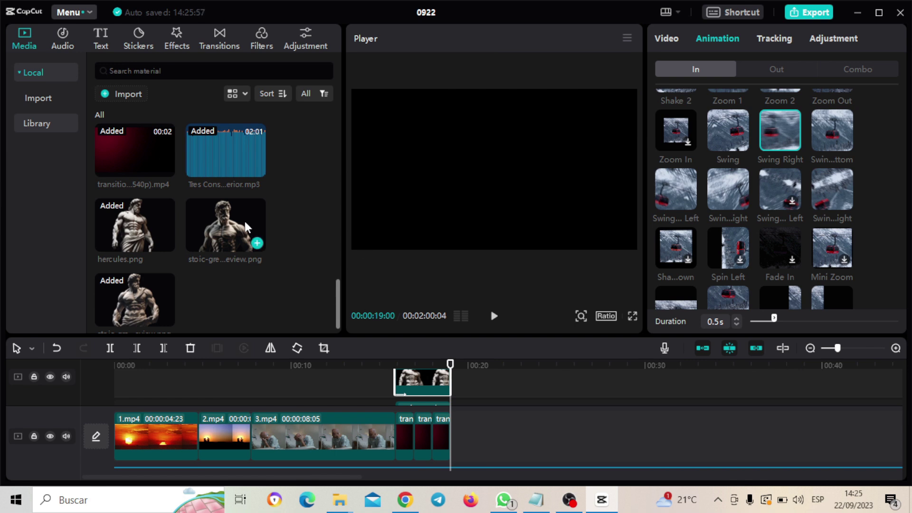
Append 4.mp4 after the transition clips, play it against the narration, and trim its end to 00:00:24:12
{"action": "left_click_drag", "start_coordinate": [335, 295], "coordinate": [337, 156]}
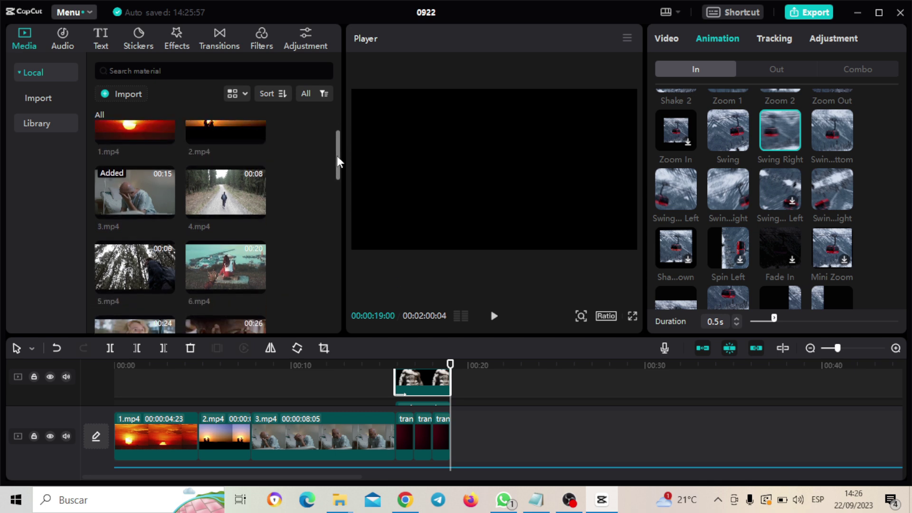
{"action": "left_click_drag", "start_coordinate": [224, 187], "coordinate": [451, 434]}
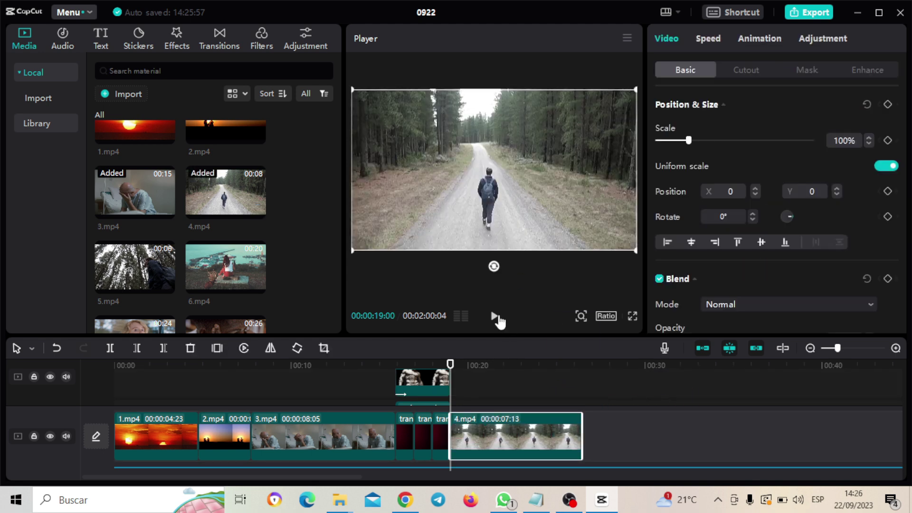
{"action": "left_click", "coordinate": [496, 318]}
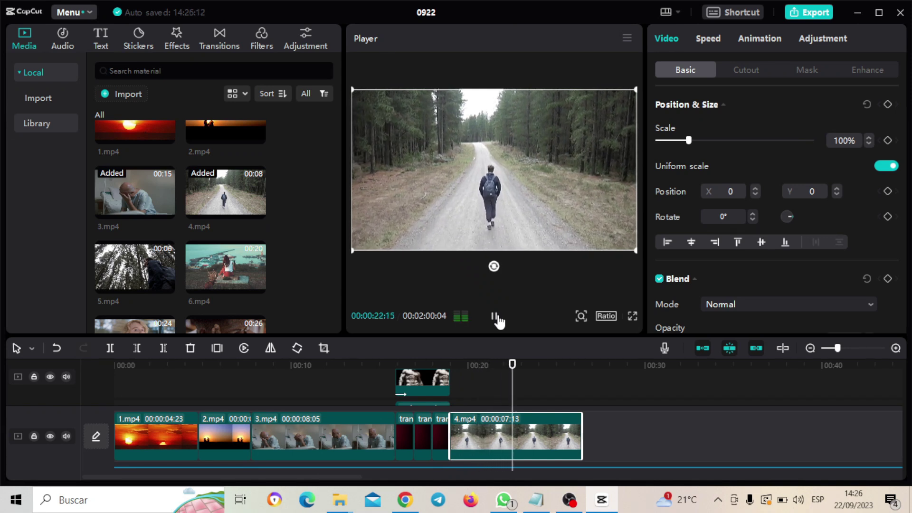
{"action": "left_click", "coordinate": [496, 318]}
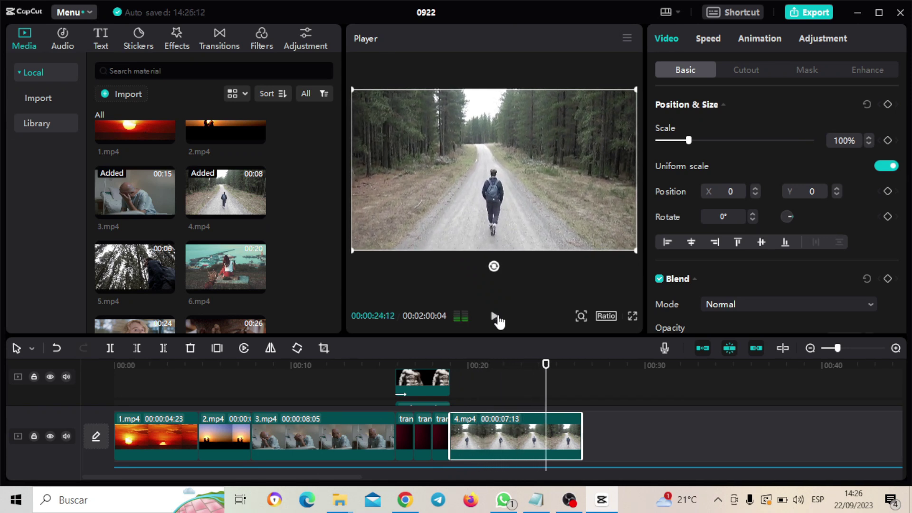
{"action": "left_click_drag", "start_coordinate": [582, 434], "coordinate": [546, 434]}
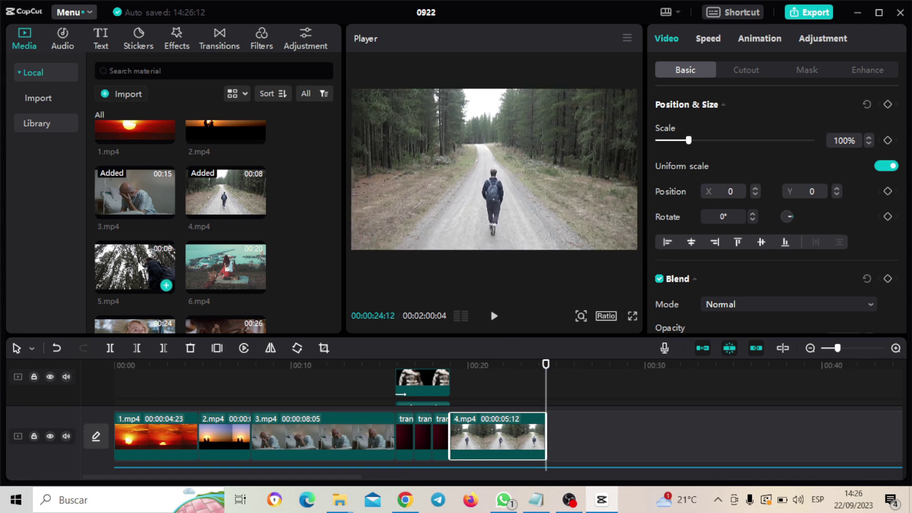
Append 5.mp4 directly after 4.mp4 and play the narration around the clip's end to check its timing
{"action": "left_click_drag", "start_coordinate": [138, 266], "coordinate": [543, 432]}
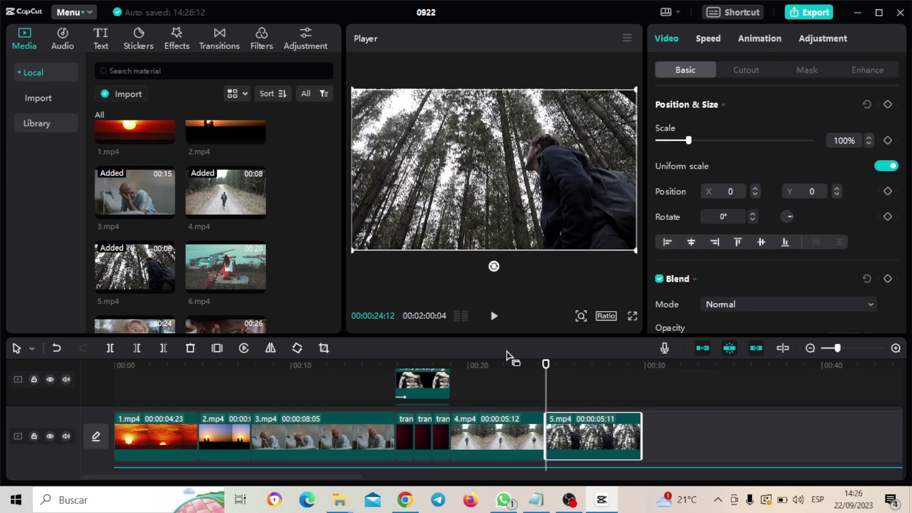
{"action": "left_click", "coordinate": [494, 315]}
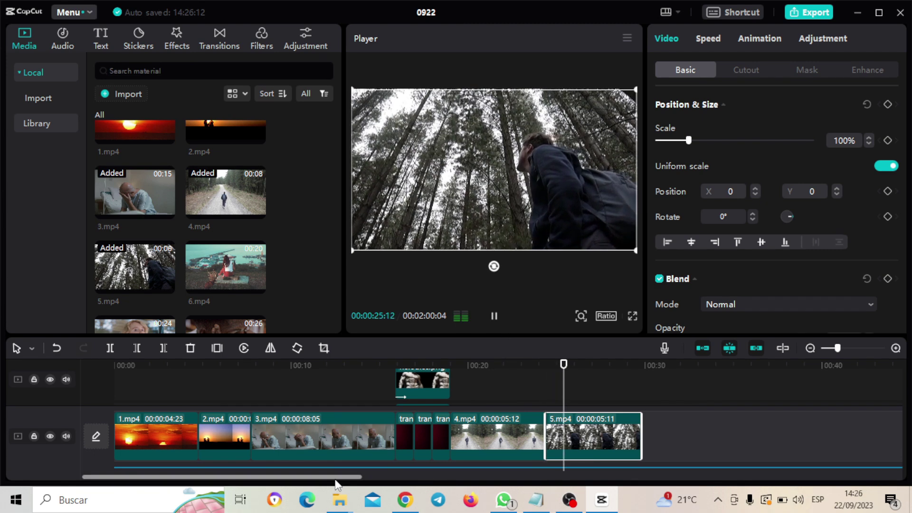
{"action": "left_click_drag", "start_coordinate": [334, 480], "coordinate": [399, 479]}
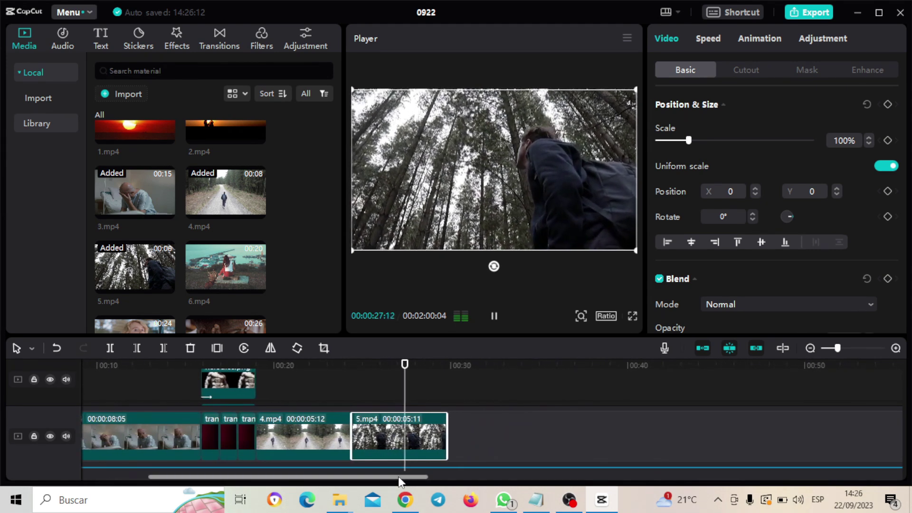
{"action": "left_click", "coordinate": [494, 317]}
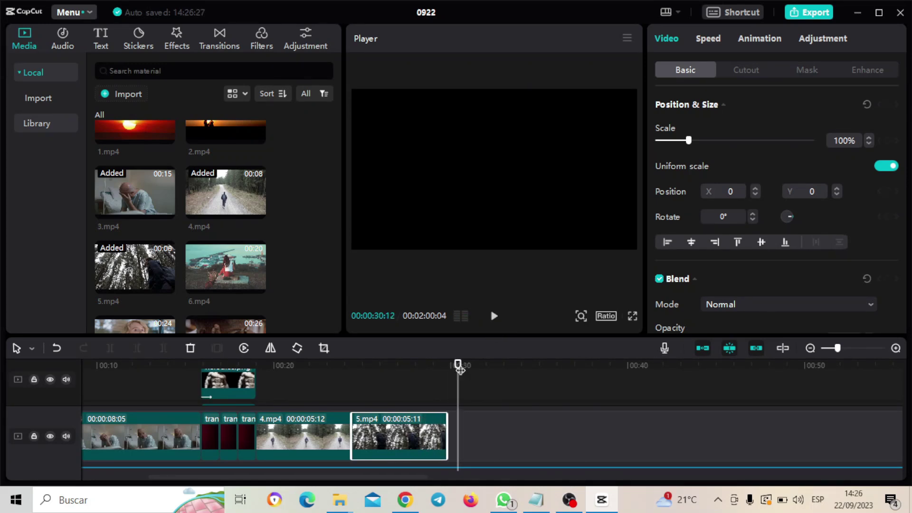
{"action": "left_click_drag", "start_coordinate": [459, 369], "coordinate": [434, 366]}
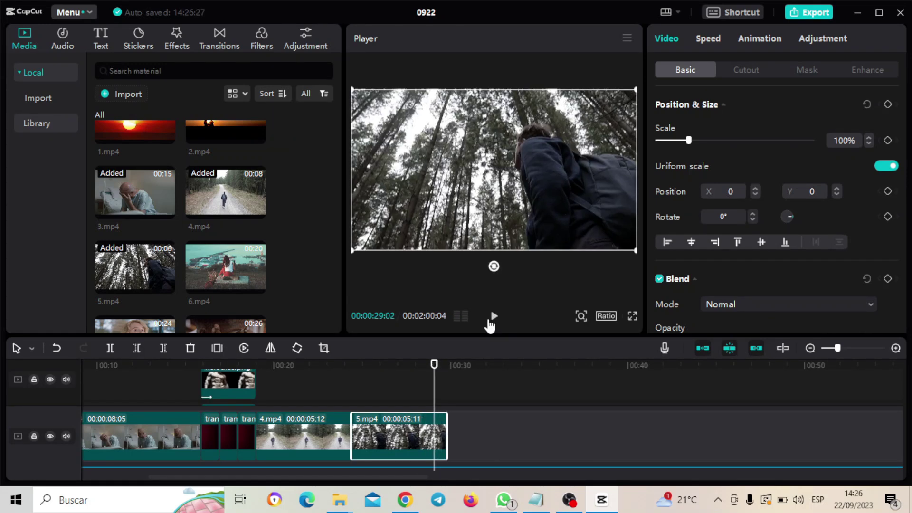
{"action": "left_click", "coordinate": [490, 320]}
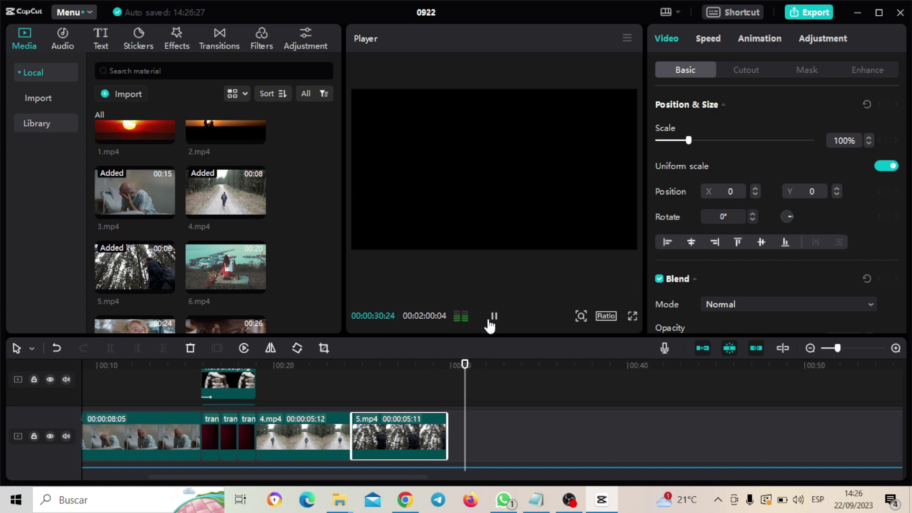
{"action": "left_click", "coordinate": [490, 325]}
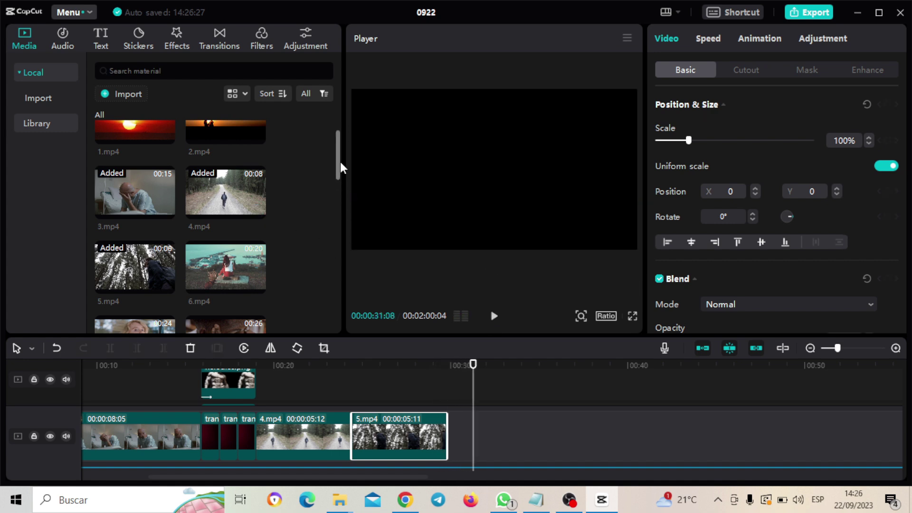
Append three consecutive copies of the 2-second red transition MP4 clip after 5.mp4
{"action": "left_click_drag", "start_coordinate": [339, 160], "coordinate": [333, 311]}
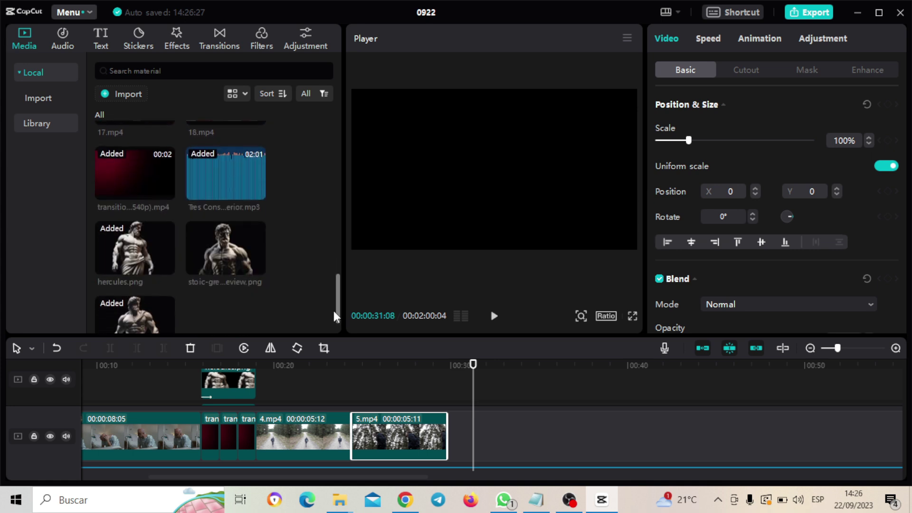
{"action": "left_click_drag", "start_coordinate": [118, 141], "coordinate": [454, 435]}
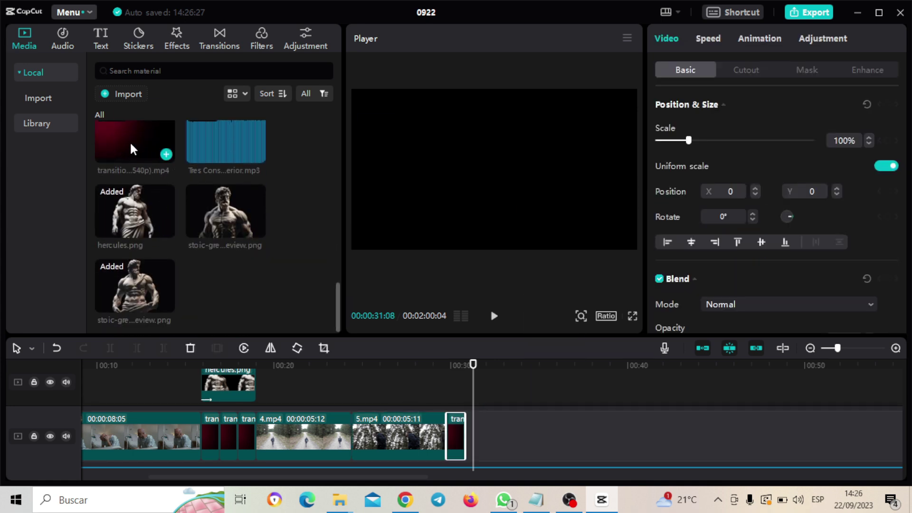
{"action": "left_click_drag", "start_coordinate": [129, 141], "coordinate": [475, 442]}
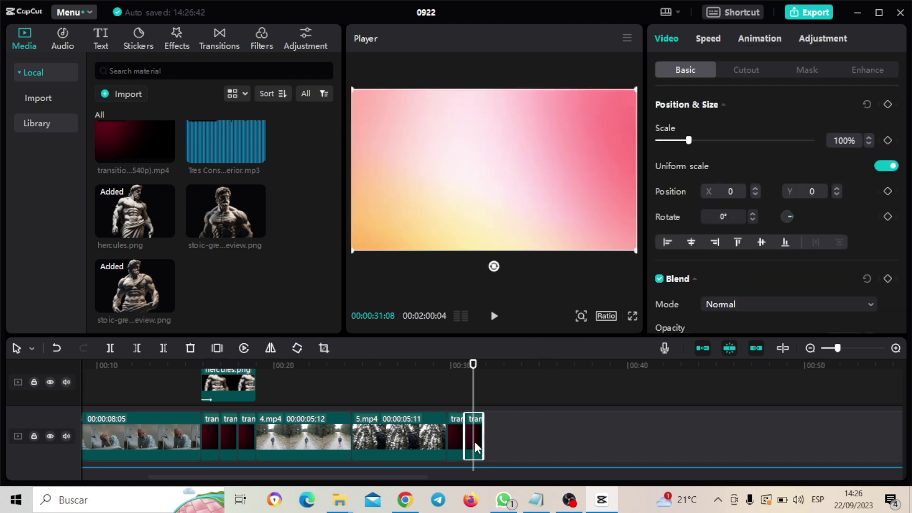
{"action": "left_click_drag", "start_coordinate": [118, 141], "coordinate": [488, 439]}
Overlay hercules.png from 00:00:29:23 at X -839, trim it to end with the new transition clips, and preview the section
{"action": "left_click_drag", "start_coordinate": [473, 364], "coordinate": [447, 366]}
{"action": "mouse_move", "coordinate": [238, 225]}
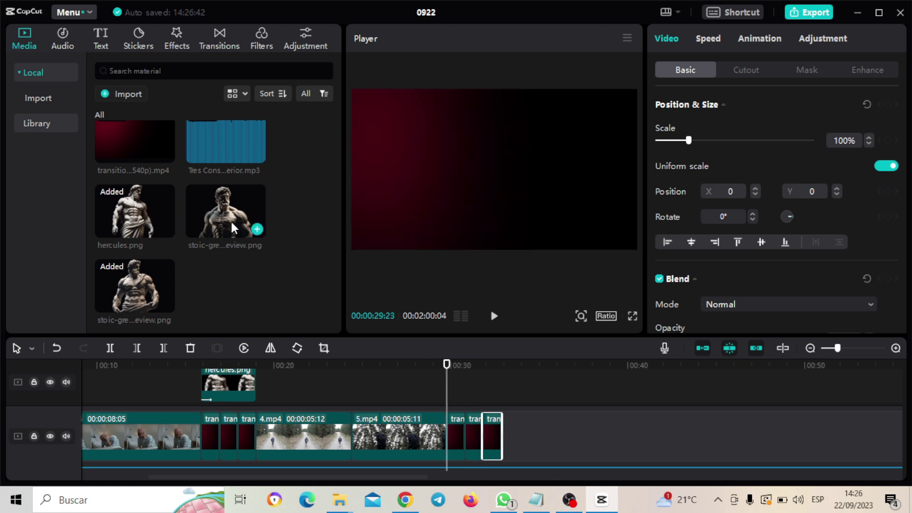
{"action": "mouse_move", "coordinate": [150, 215]}
{"action": "left_click_drag", "start_coordinate": [138, 210], "coordinate": [444, 390]}
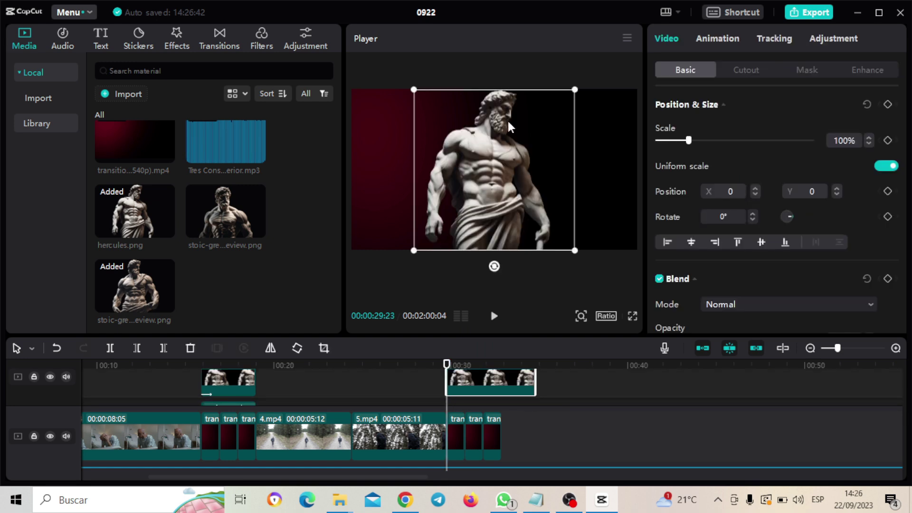
{"action": "left_click_drag", "start_coordinate": [503, 126], "coordinate": [437, 130]}
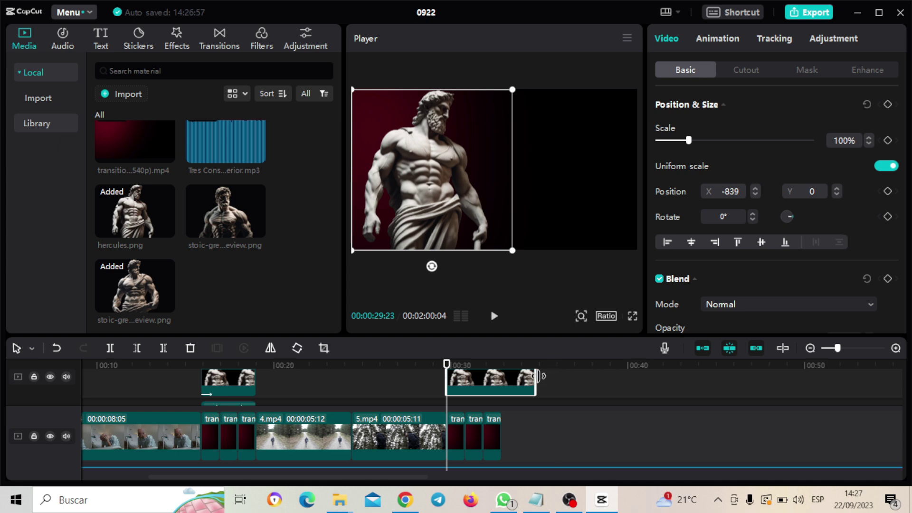
{"action": "left_click_drag", "start_coordinate": [535, 381], "coordinate": [505, 381]}
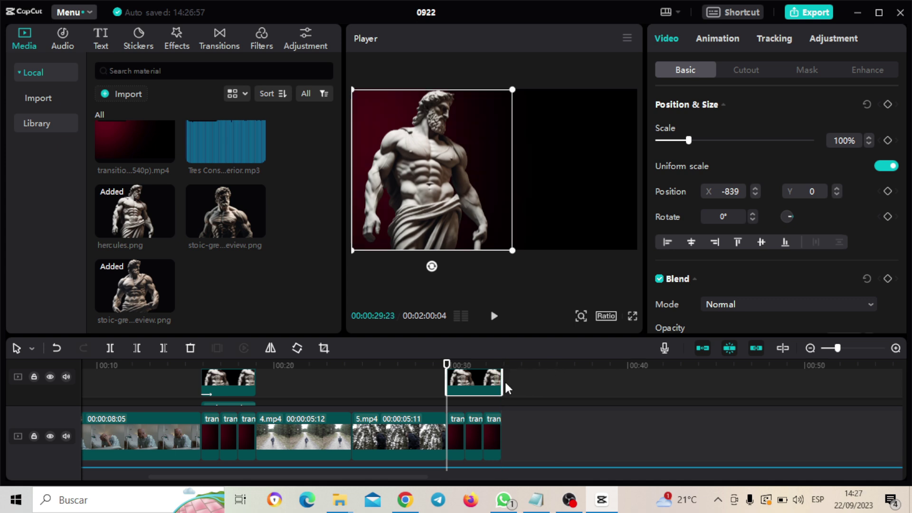
{"action": "left_click", "coordinate": [494, 316]}
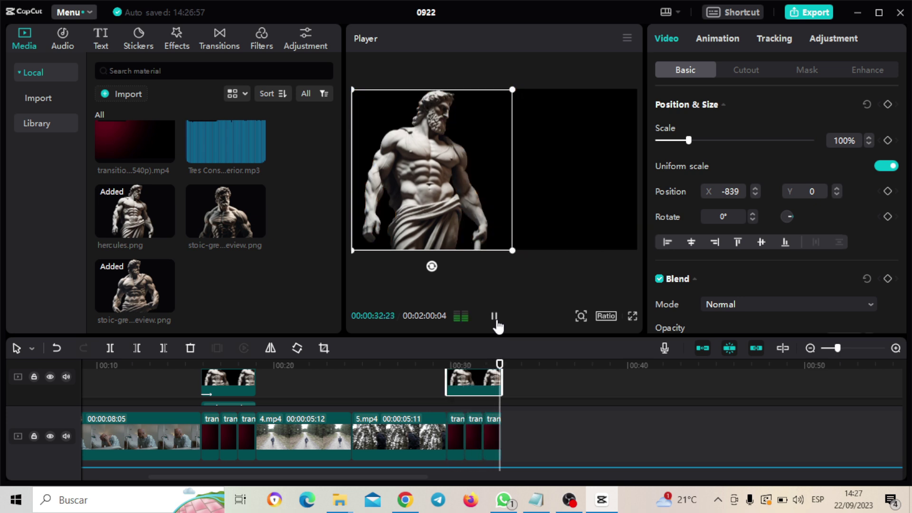
{"action": "left_click", "coordinate": [496, 323]}
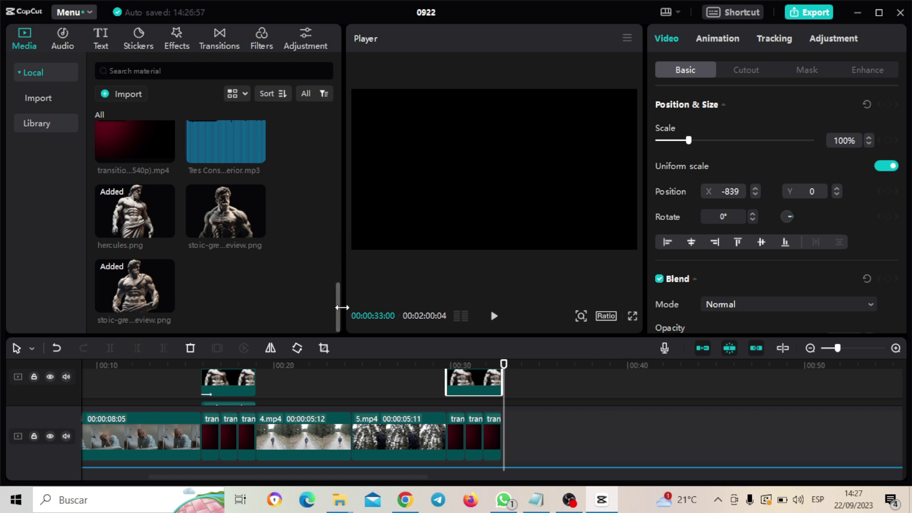
Add 6.mp4 from the imported media to the main track after the second group of transition clips
{"action": "left_click_drag", "start_coordinate": [338, 306], "coordinate": [329, 170]}
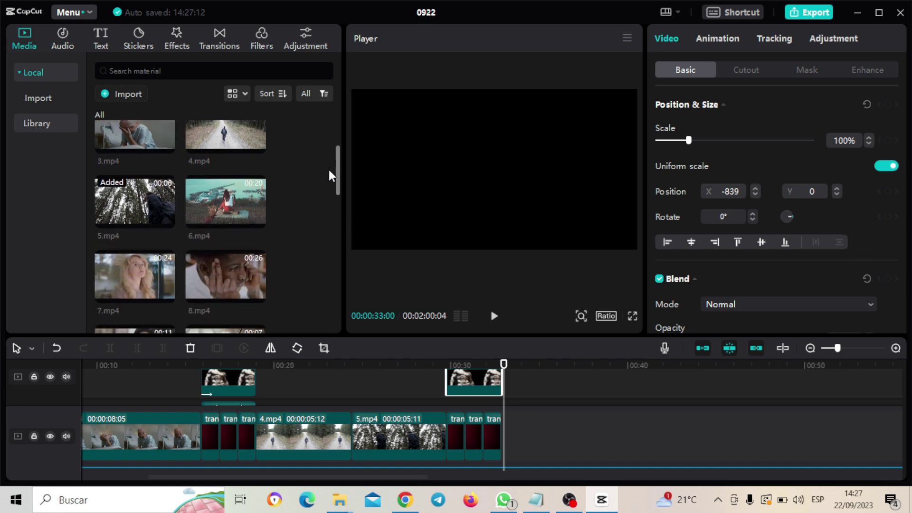
{"action": "left_click", "coordinate": [256, 216]}
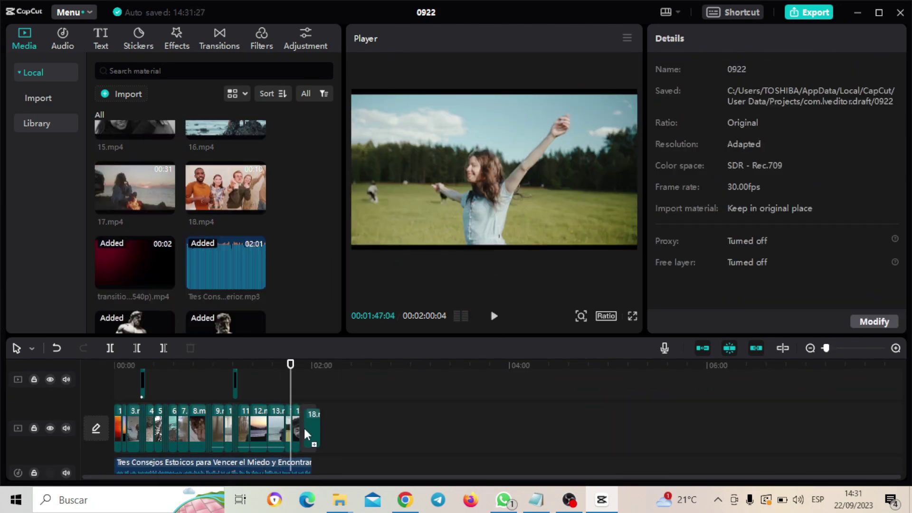
Append 18.mp4 as the closing clip of the main track and play it
{"action": "left_click_drag", "start_coordinate": [306, 434], "coordinate": [306, 430]}
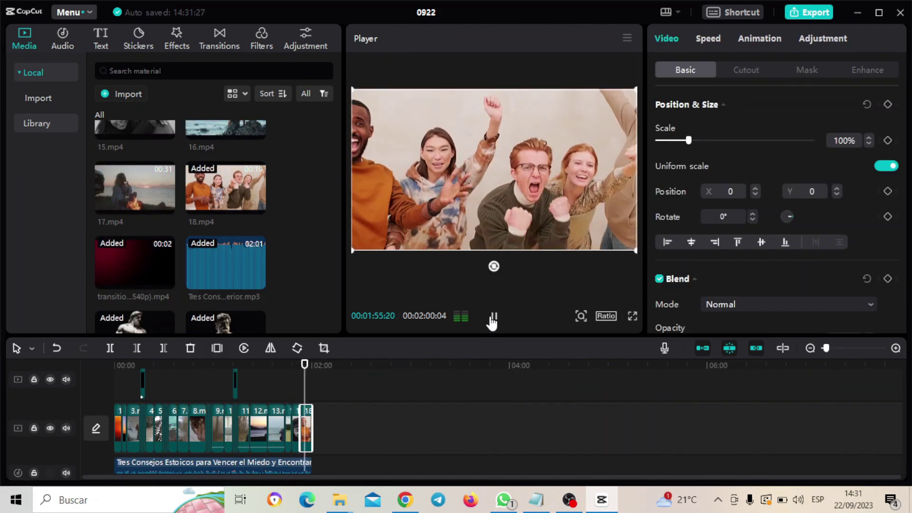
Stop playback, return the playhead to the start of the timeline, and generate auto captions in Spanish (Latam)
{"action": "left_click", "coordinate": [494, 315]}
{"action": "left_click_drag", "start_coordinate": [827, 348], "coordinate": [836, 351]}
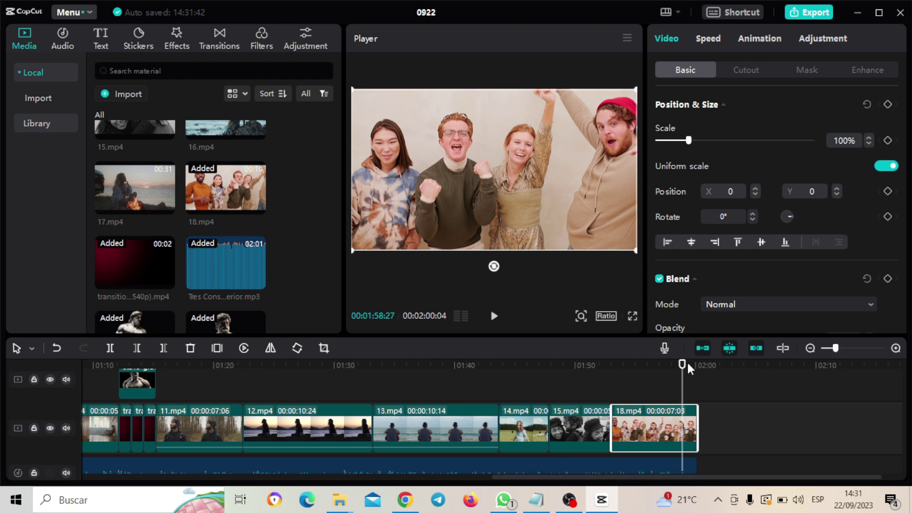
{"action": "left_click_drag", "start_coordinate": [682, 365], "coordinate": [1, 364]}
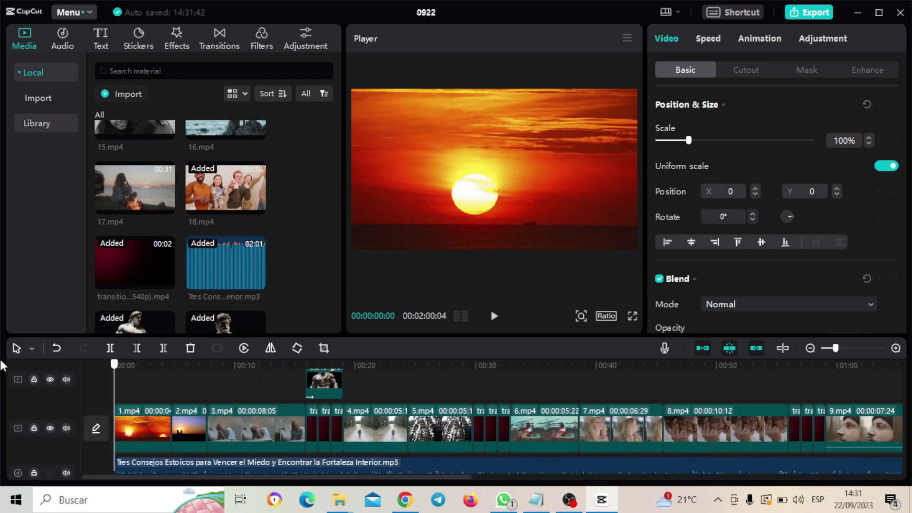
{"action": "left_click", "coordinate": [101, 39]}
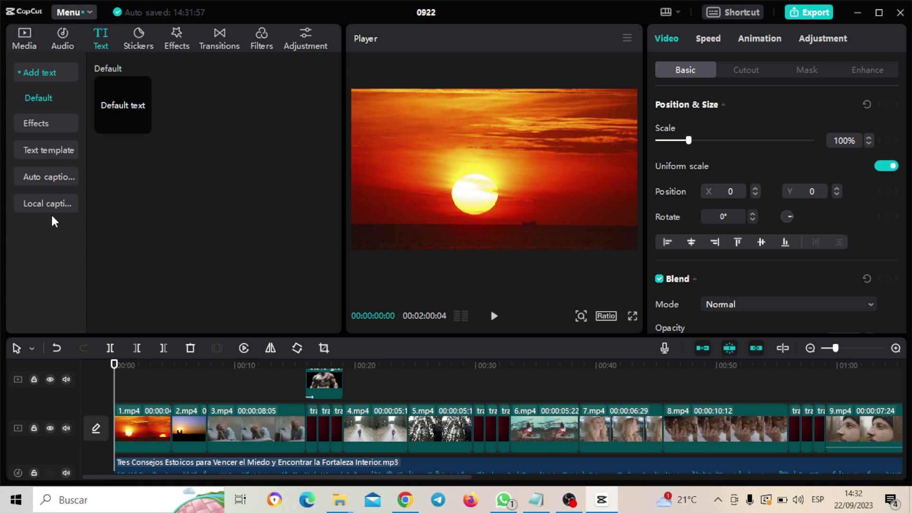
{"action": "left_click", "coordinate": [48, 179]}
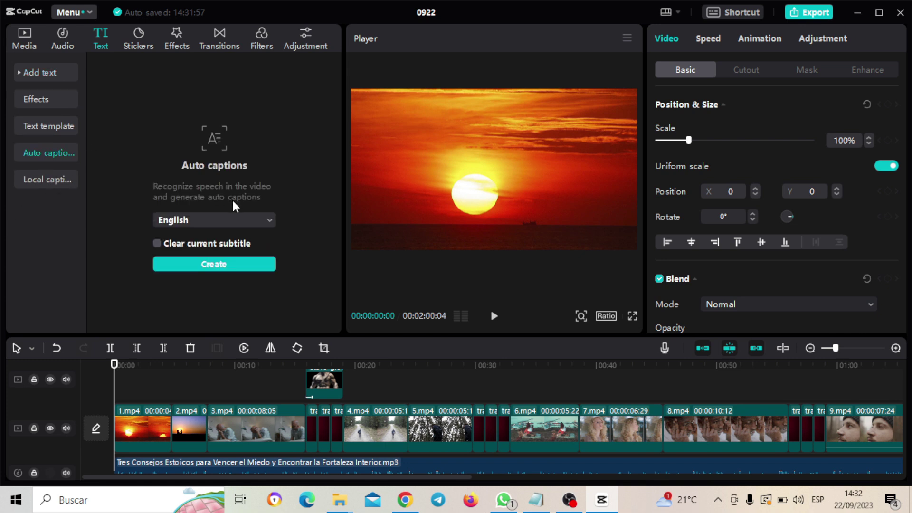
{"action": "left_click", "coordinate": [240, 220]}
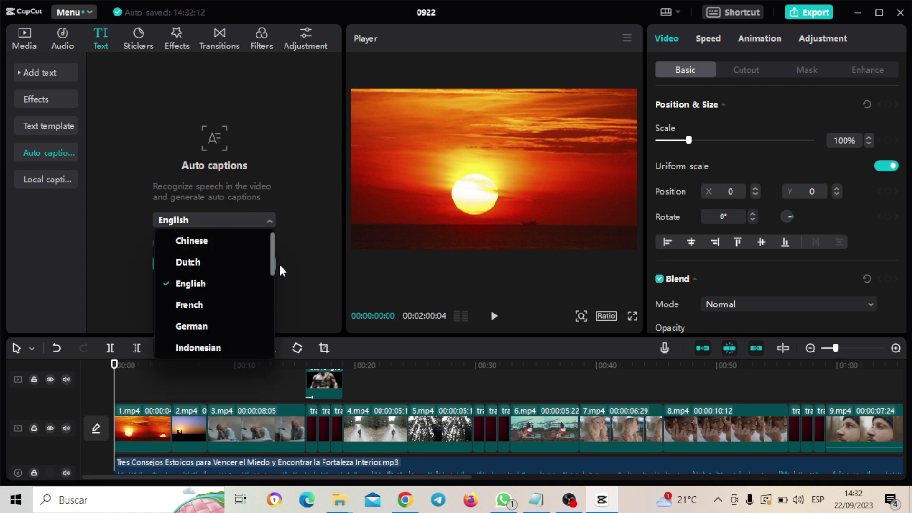
{"action": "left_click_drag", "start_coordinate": [273, 262], "coordinate": [273, 349]}
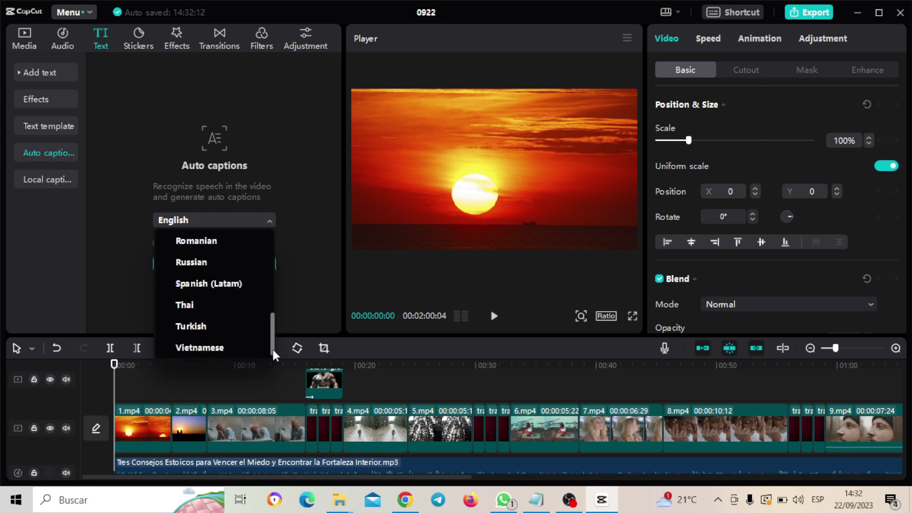
{"action": "left_click", "coordinate": [233, 282]}
{"action": "left_click", "coordinate": [227, 263]}
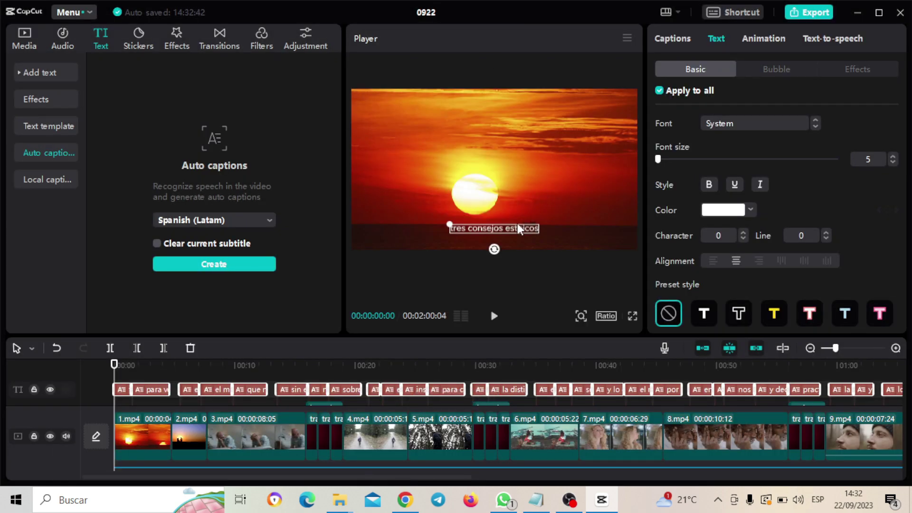
Enlarge all captions and style them with the BebasNeue Bold font and the preset of white text with a black outline
{"action": "left_click_drag", "start_coordinate": [449, 222], "coordinate": [383, 196]}
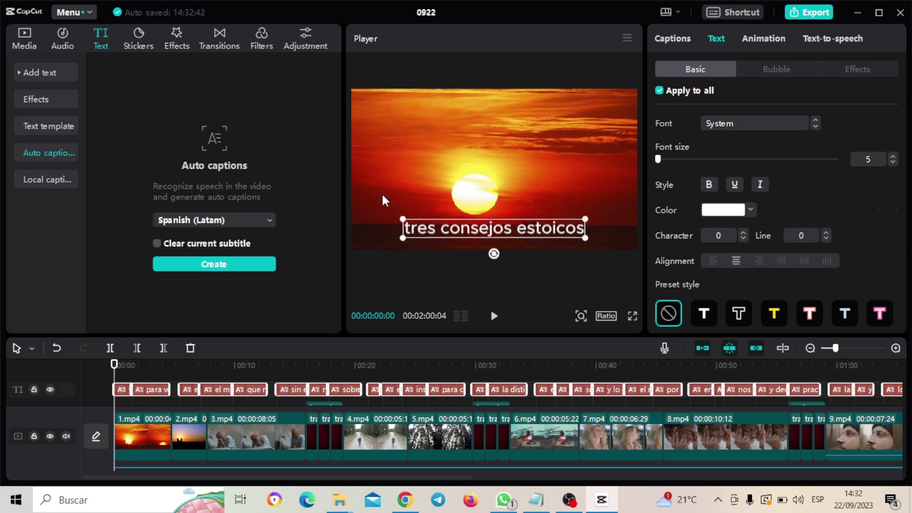
{"action": "left_click", "coordinate": [794, 122]}
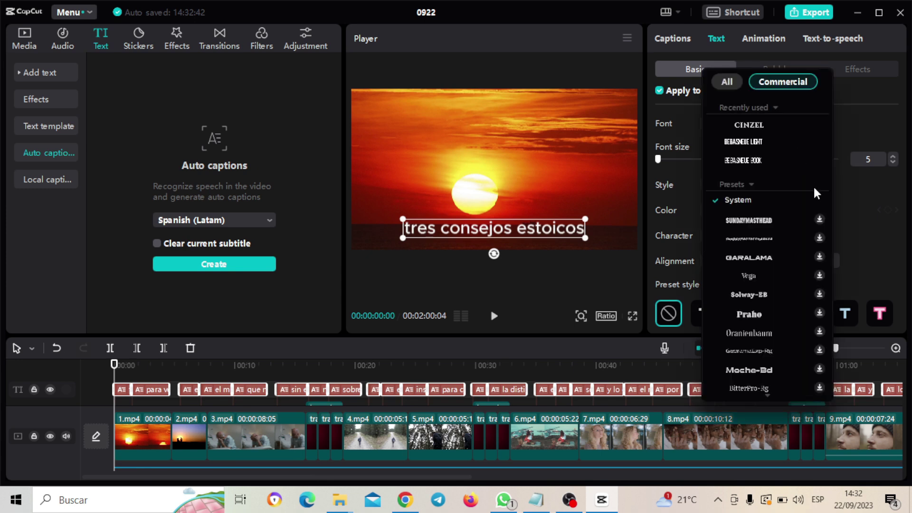
{"action": "left_click_drag", "start_coordinate": [830, 114], "coordinate": [829, 224]}
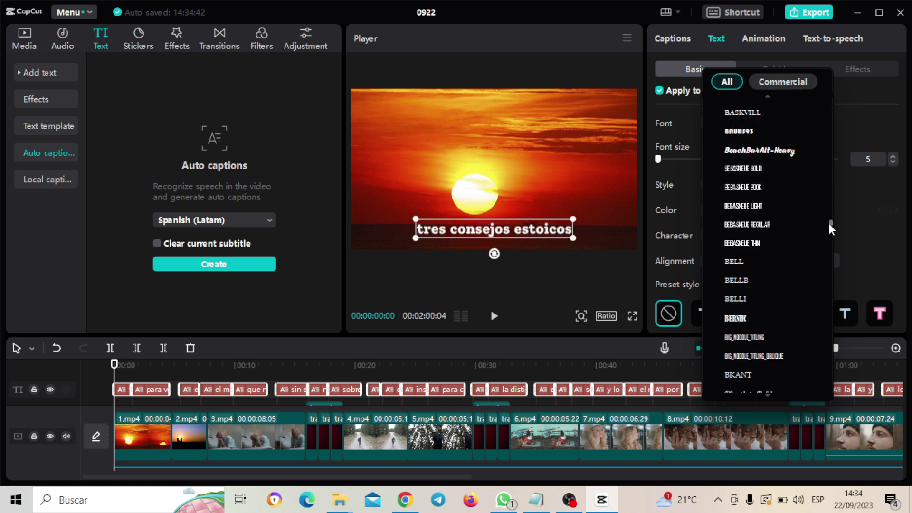
{"action": "left_click", "coordinate": [756, 167]}
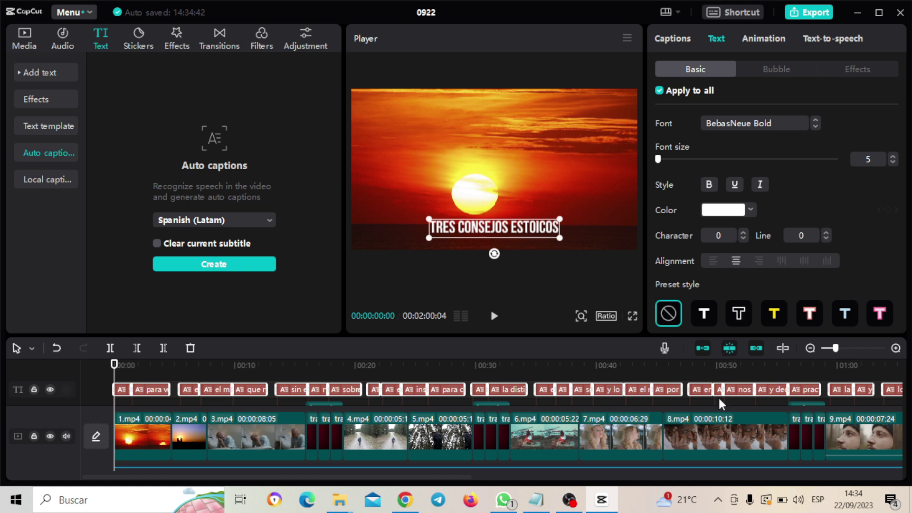
{"action": "left_click", "coordinate": [738, 314]}
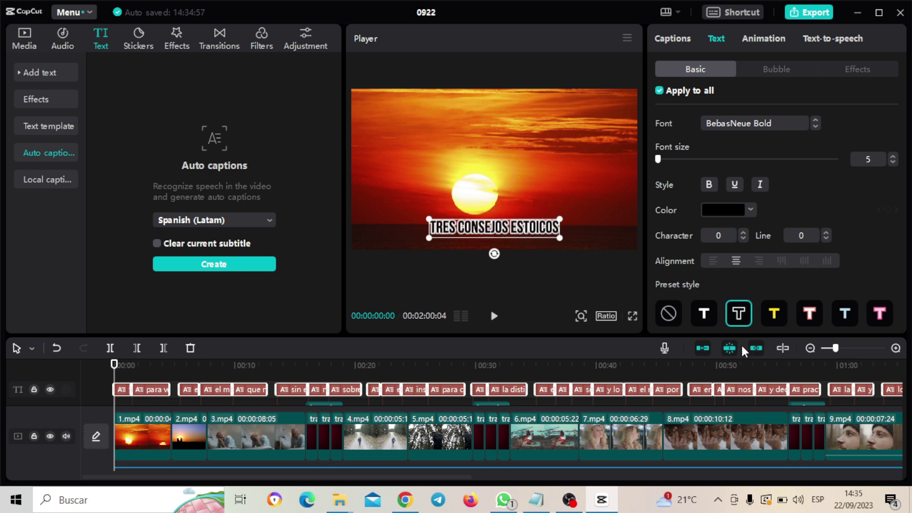
{"action": "left_click", "coordinate": [705, 314]}
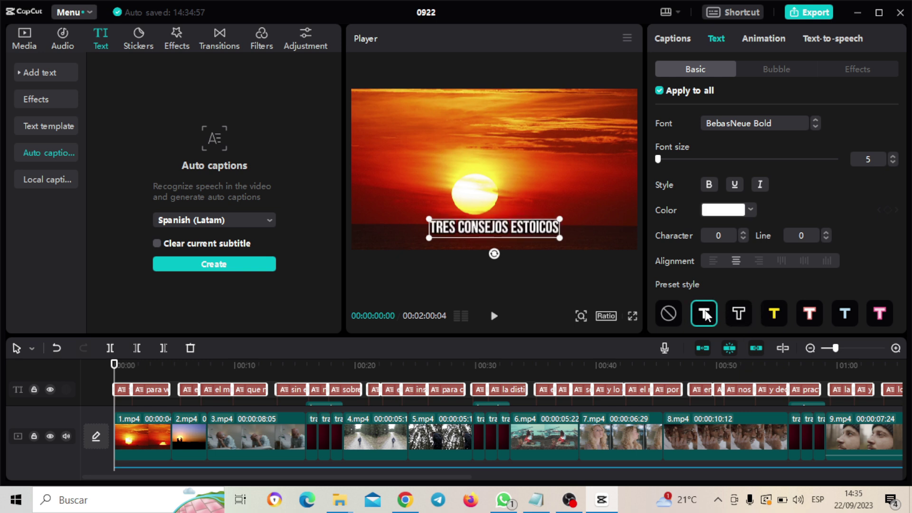
{"action": "left_click_drag", "start_coordinate": [562, 219], "coordinate": [592, 209]}
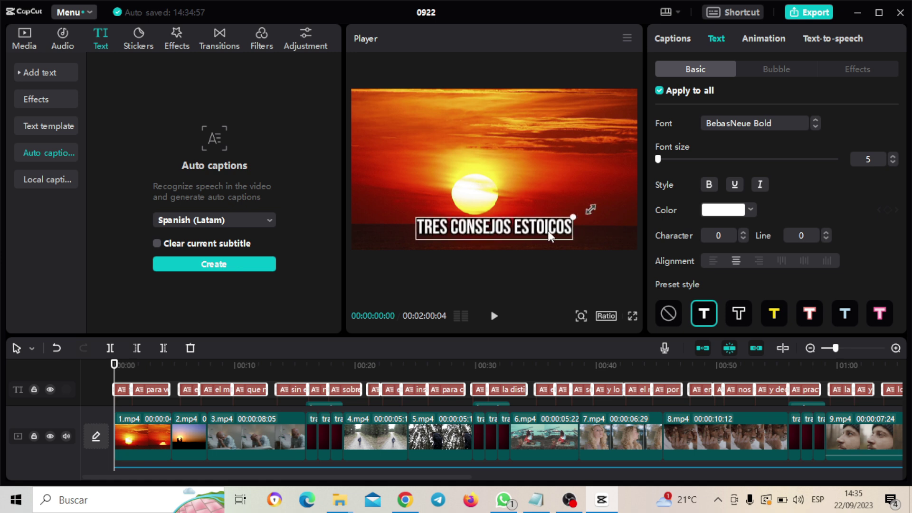
Split the caption "para vencer el miedo y encontrar la fortaleza interior" into two lines before "y encontrar", and preview the captions
{"action": "left_click", "coordinate": [494, 317]}
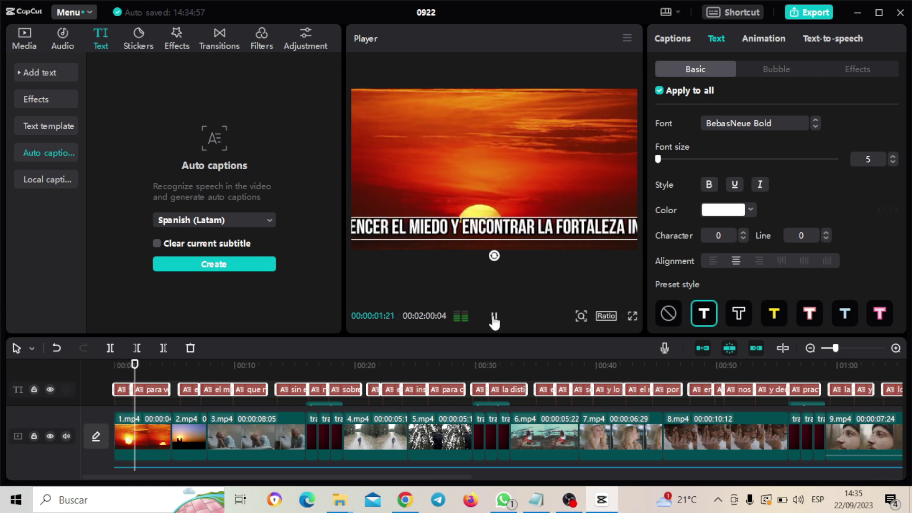
{"action": "left_click", "coordinate": [494, 317]}
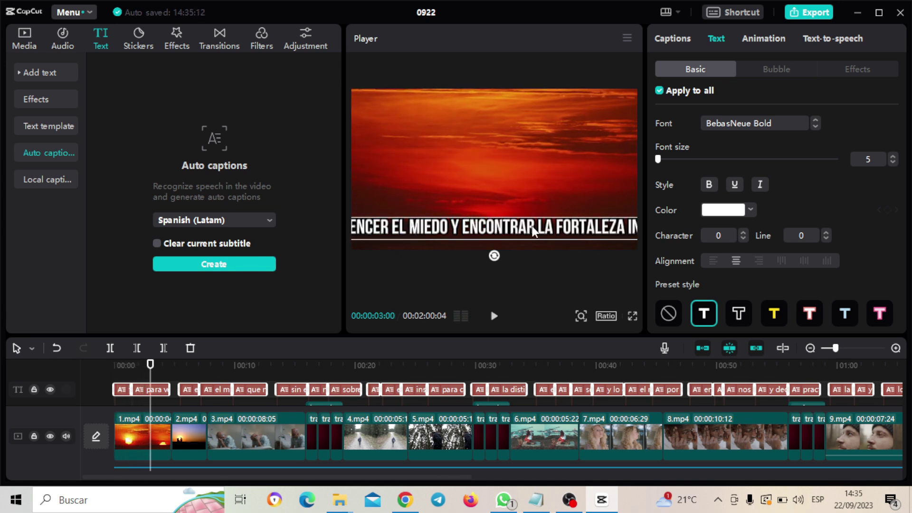
{"action": "left_click", "coordinate": [533, 231]}
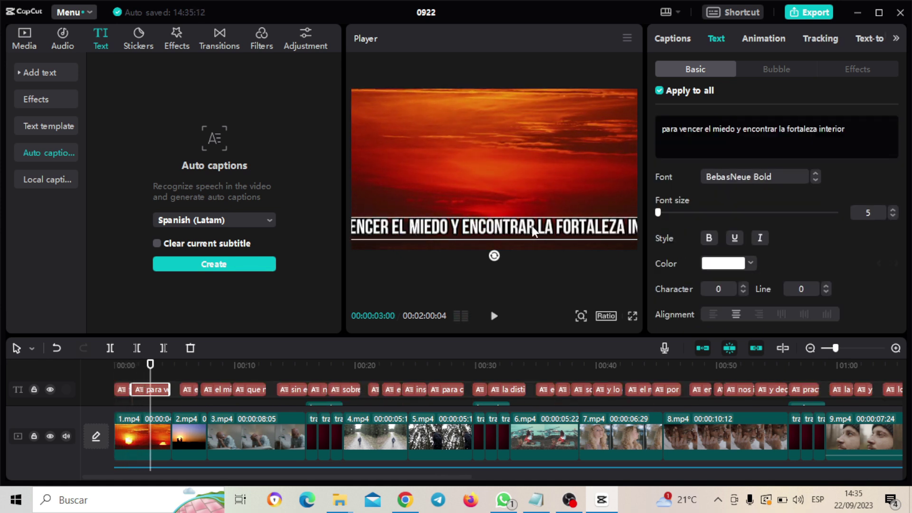
{"action": "left_click", "coordinate": [740, 128]}
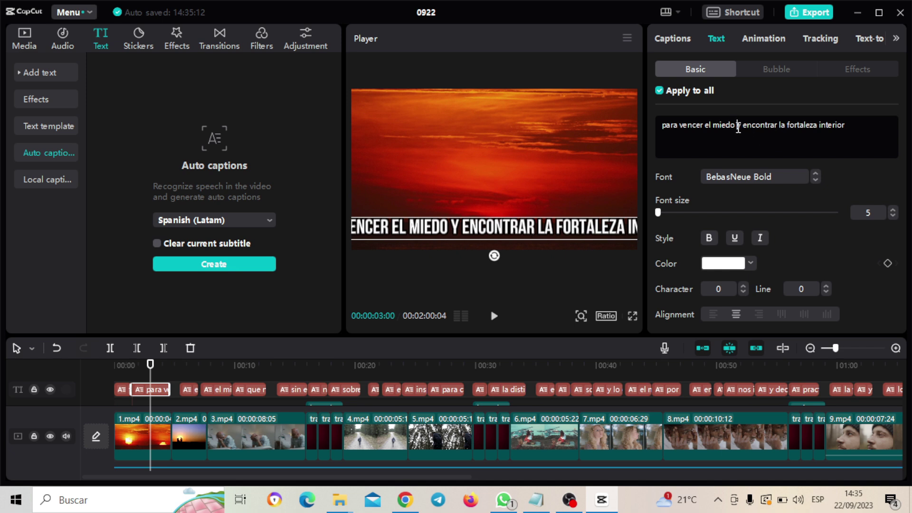
{"action": "key", "text": "Return"}
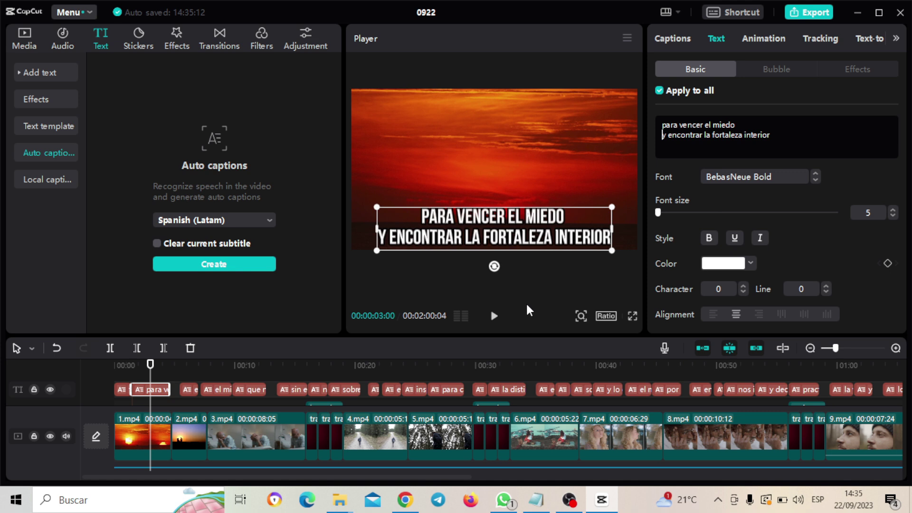
{"action": "left_click", "coordinate": [494, 319]}
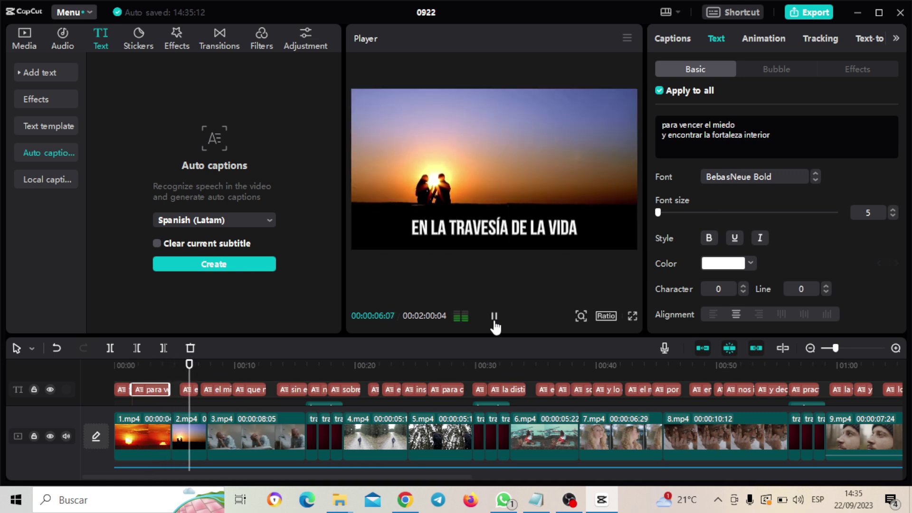
{"action": "left_click", "coordinate": [494, 318]}
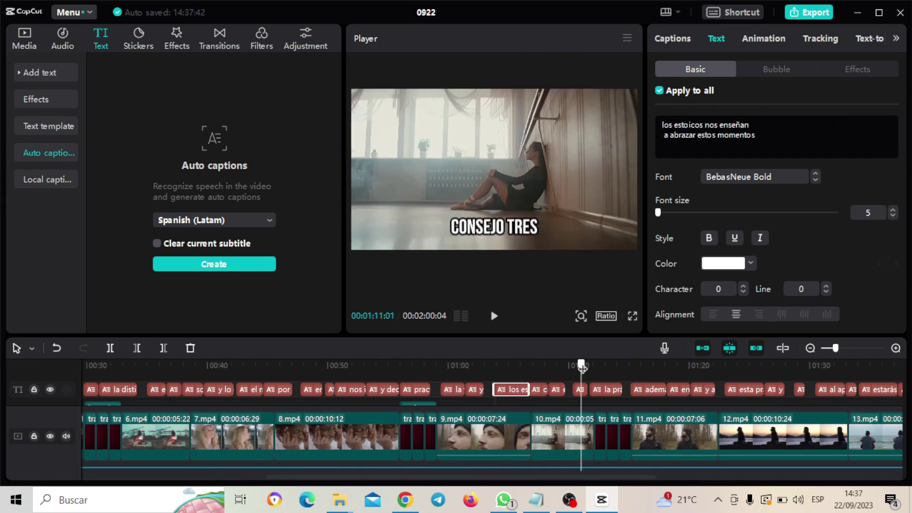
Play the section from 10.mp4 into the third group of transition clips to check its captions
{"action": "left_click", "coordinate": [816, 389]}
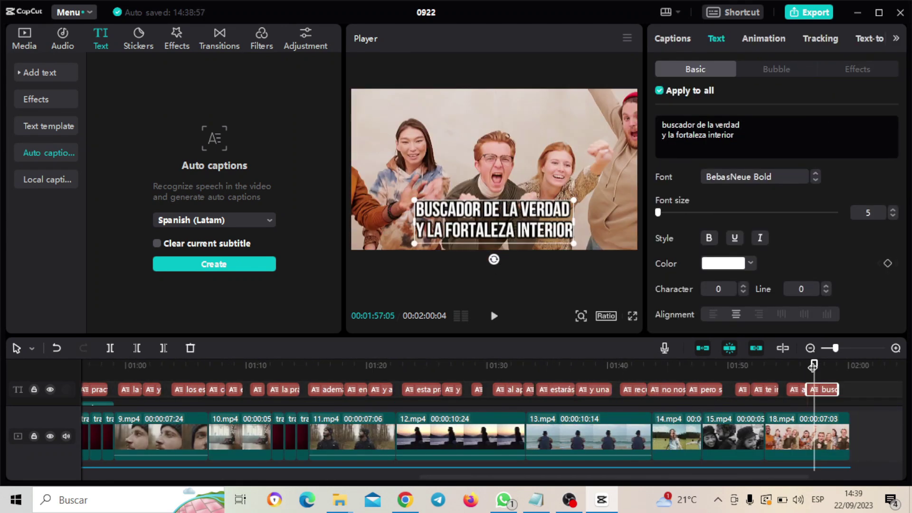
{"action": "left_click_drag", "start_coordinate": [508, 366], "coordinate": [216, 350]}
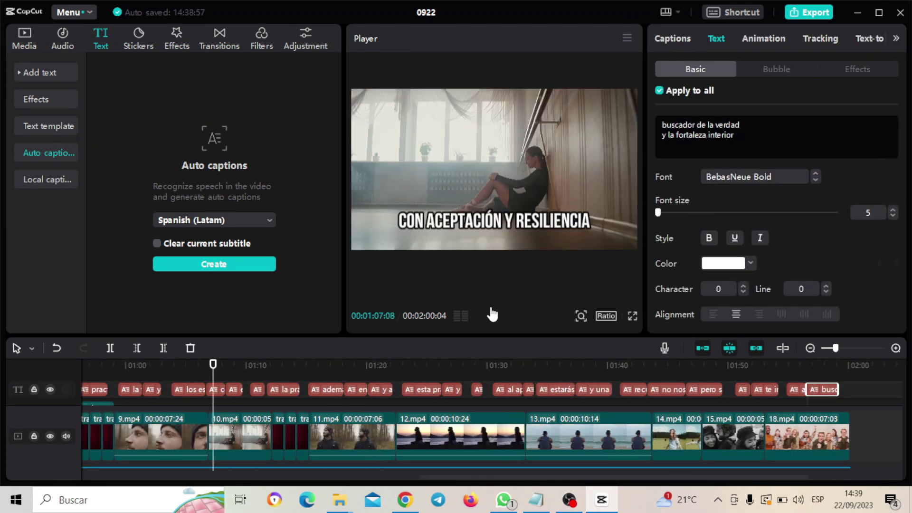
{"action": "left_click", "coordinate": [493, 316]}
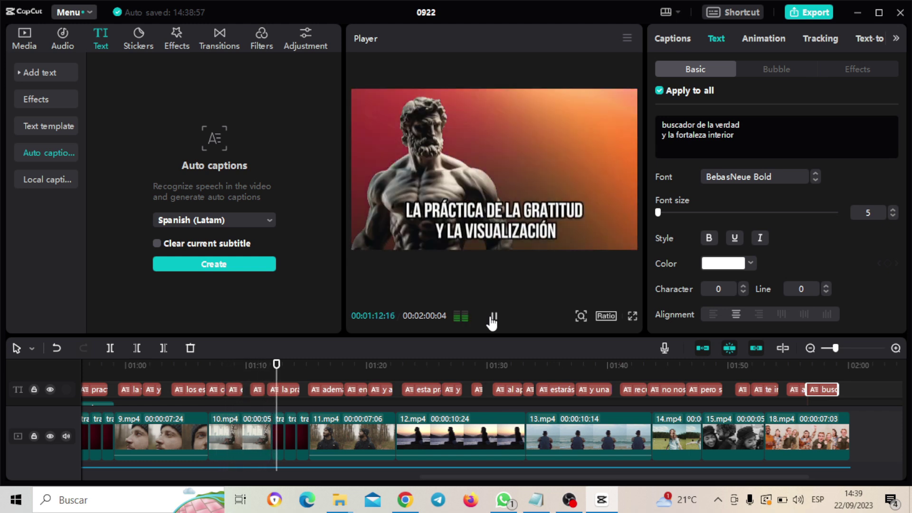
{"action": "left_click", "coordinate": [493, 317]}
At 00:00:31:13, move the caption "la distinción entre lo que puedes y no puedes controlar" up and to the right, beside the statue
{"action": "left_click_drag", "start_coordinate": [284, 373], "coordinate": [141, 376]}
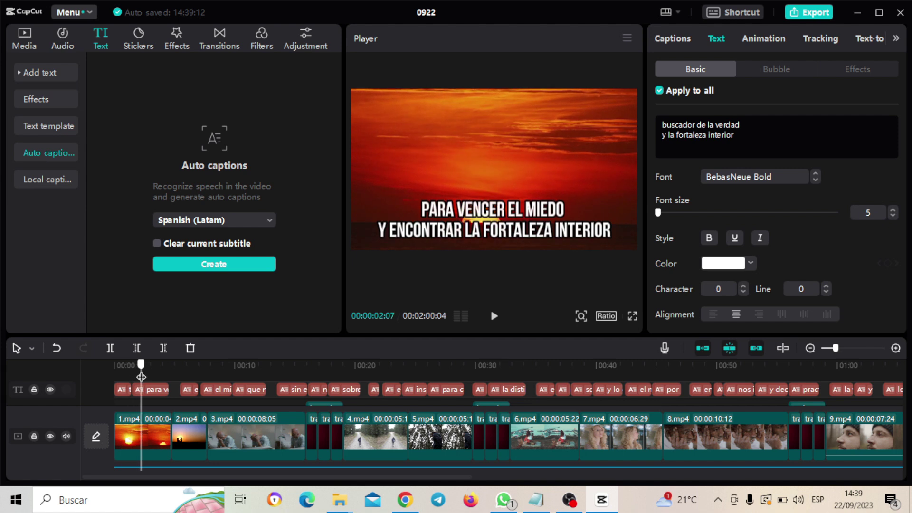
{"action": "left_click_drag", "start_coordinate": [141, 376], "coordinate": [493, 409]}
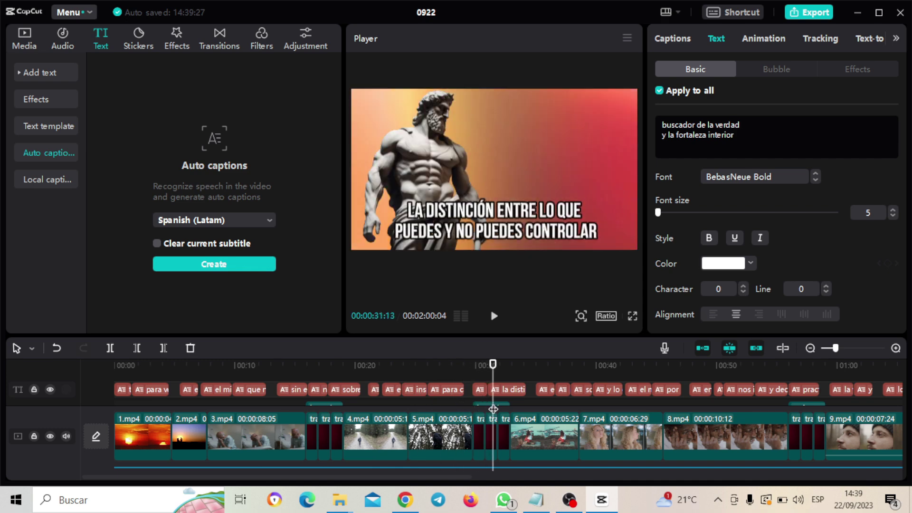
{"action": "left_click", "coordinate": [515, 218]}
{"action": "left_click_drag", "start_coordinate": [514, 216], "coordinate": [549, 158]}
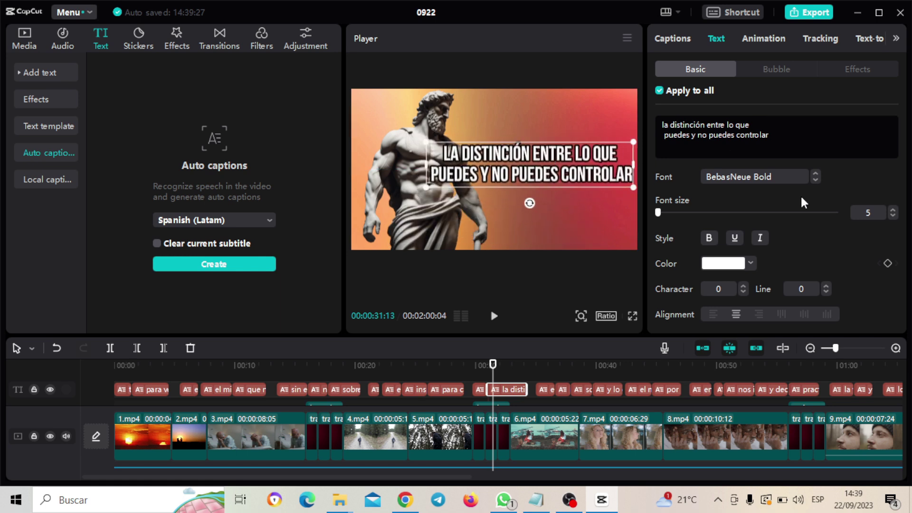
Turn off Apply to all and change only the "la distinción entre lo que" caption's font to CINZEL
{"action": "left_click", "coordinate": [788, 183]}
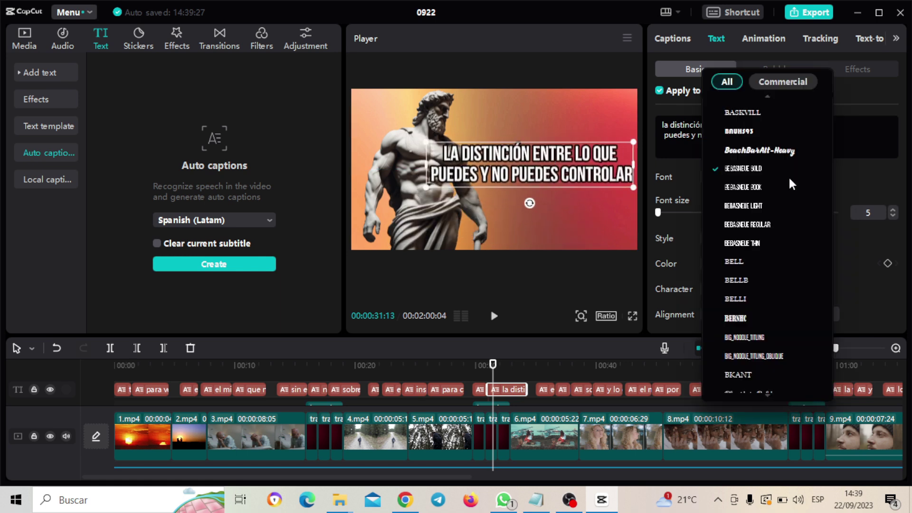
{"action": "left_click", "coordinate": [585, 162]}
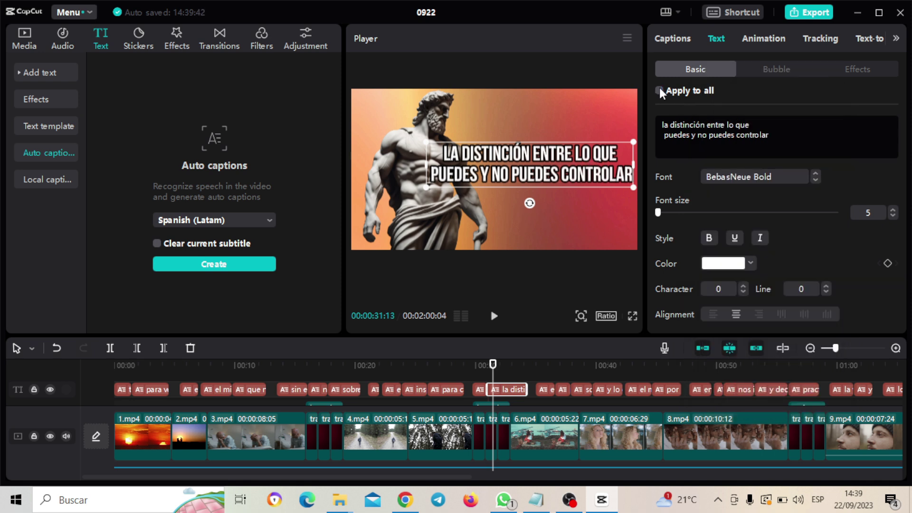
{"action": "left_click", "coordinate": [802, 183]}
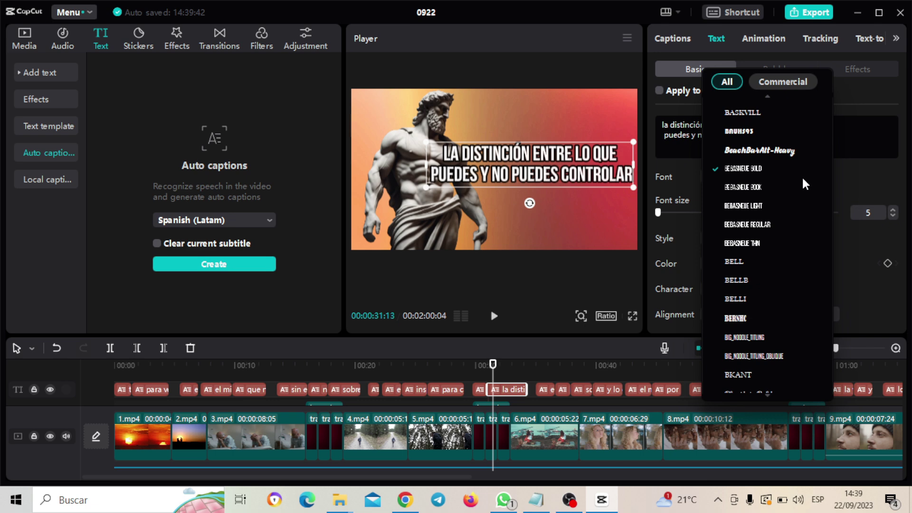
{"action": "scroll", "coordinate": [796, 184], "scroll_direction": "up", "scroll_amount": 1}
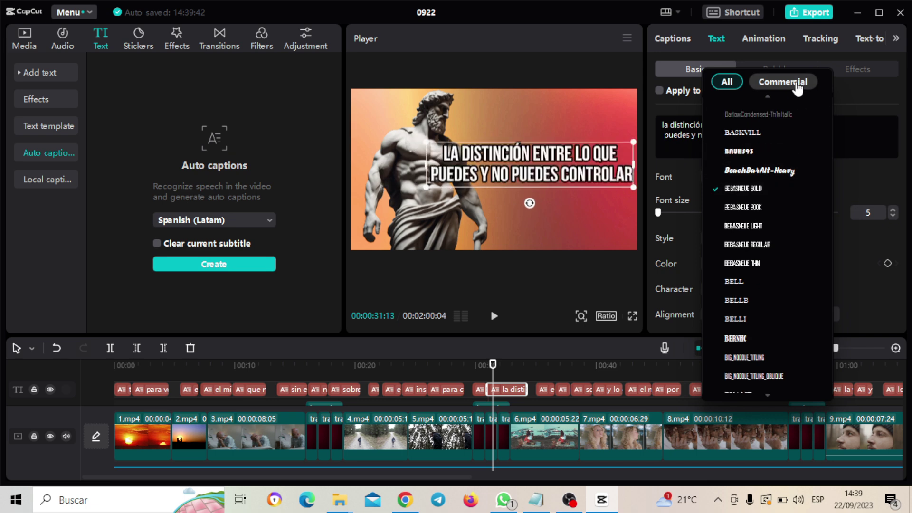
{"action": "left_click", "coordinate": [797, 87]}
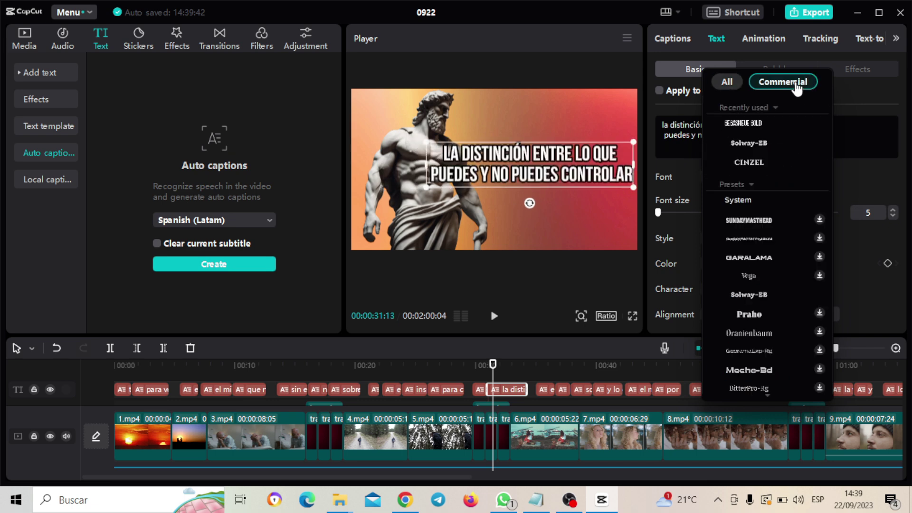
{"action": "left_click", "coordinate": [763, 159]}
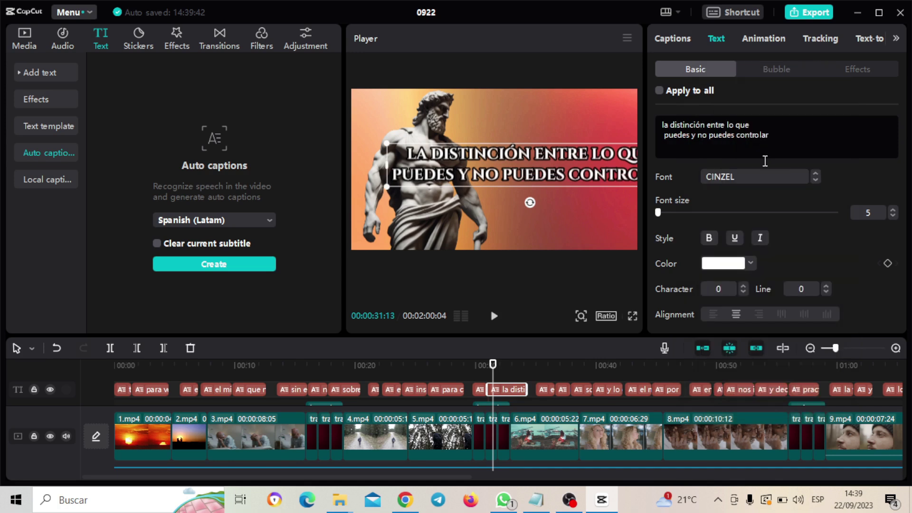
Break the CINZEL caption into four lines by adding line breaks after "la distinción entre" and after "puedes y no"
{"action": "left_click", "coordinate": [725, 125]}
{"action": "key", "text": "Return"}
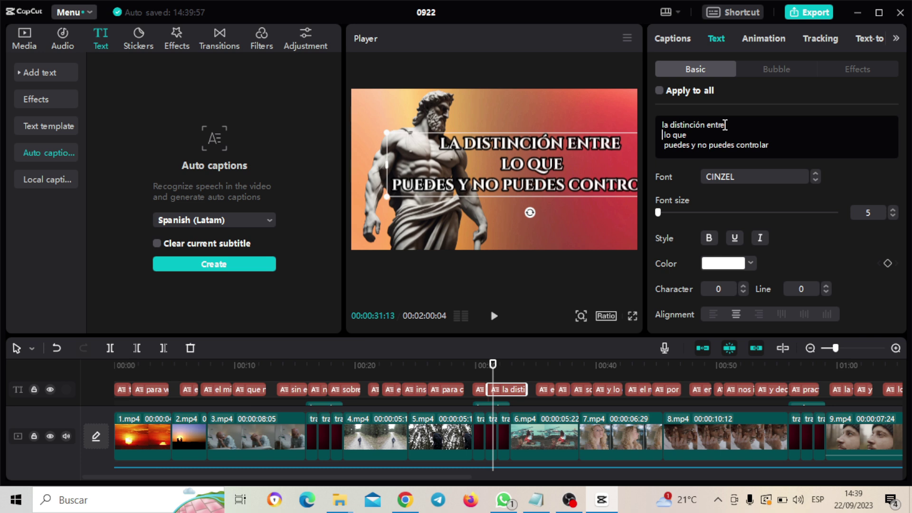
{"action": "left_click", "coordinate": [709, 144]}
{"action": "key", "text": "Return"}
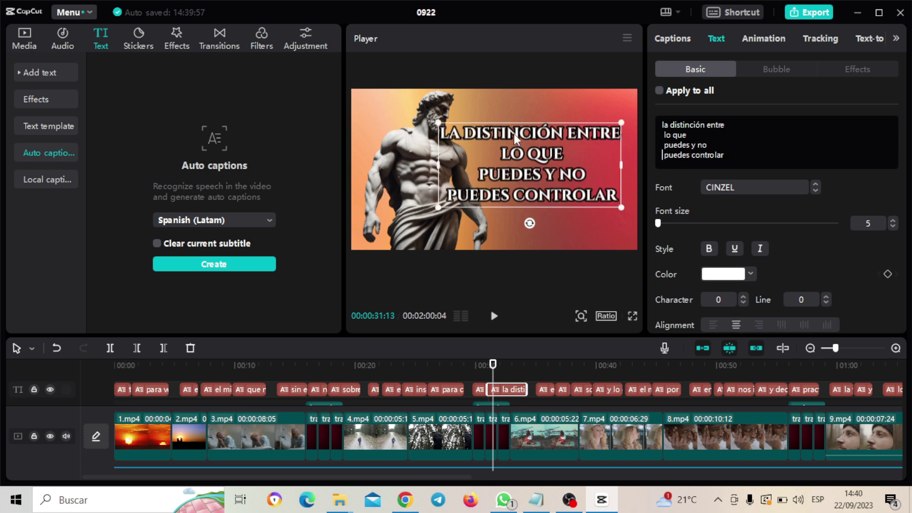
Move the CINZEL caption "la distinción entre" slightly right and down, farther from the statue
{"action": "left_click_drag", "start_coordinate": [514, 133], "coordinate": [526, 141]}
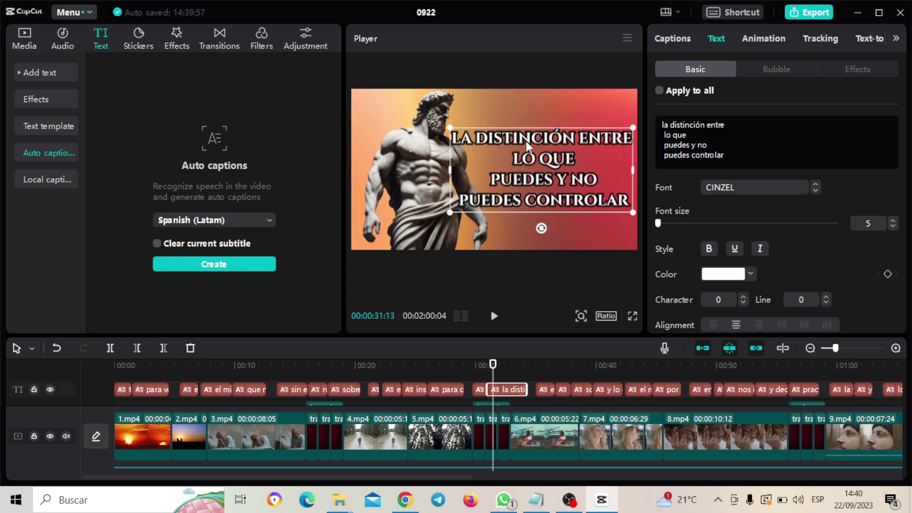
{"action": "left_click", "coordinate": [436, 143]}
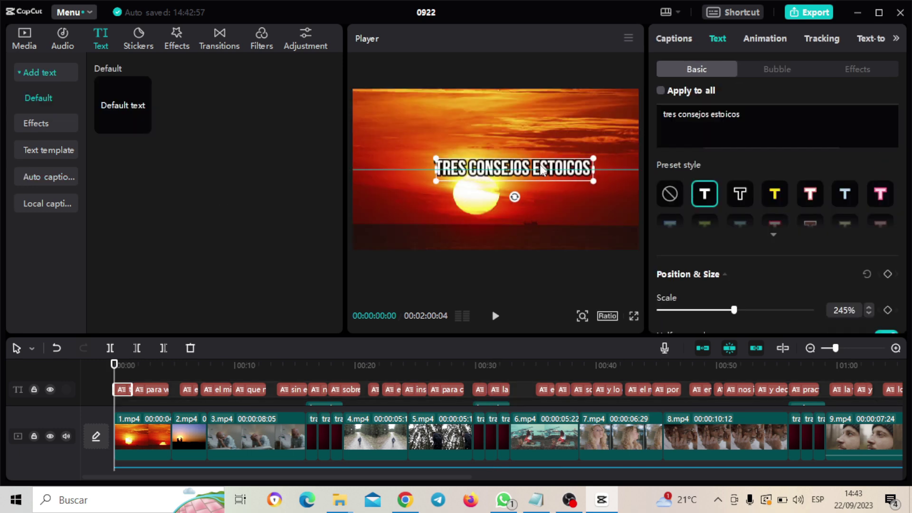
Move the opening caption "tres consejos estoicos" up above the sun and play the first few seconds
{"action": "left_click_drag", "start_coordinate": [546, 163], "coordinate": [536, 148]}
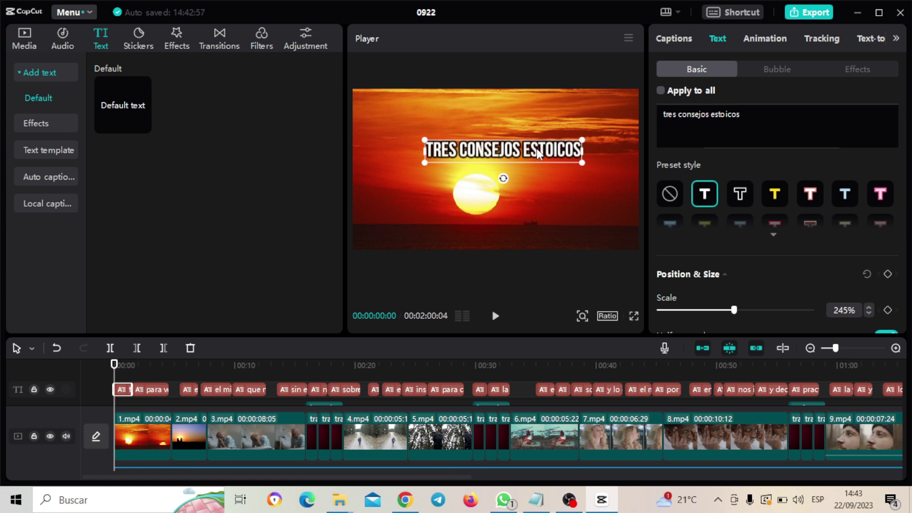
{"action": "left_click", "coordinate": [500, 315]}
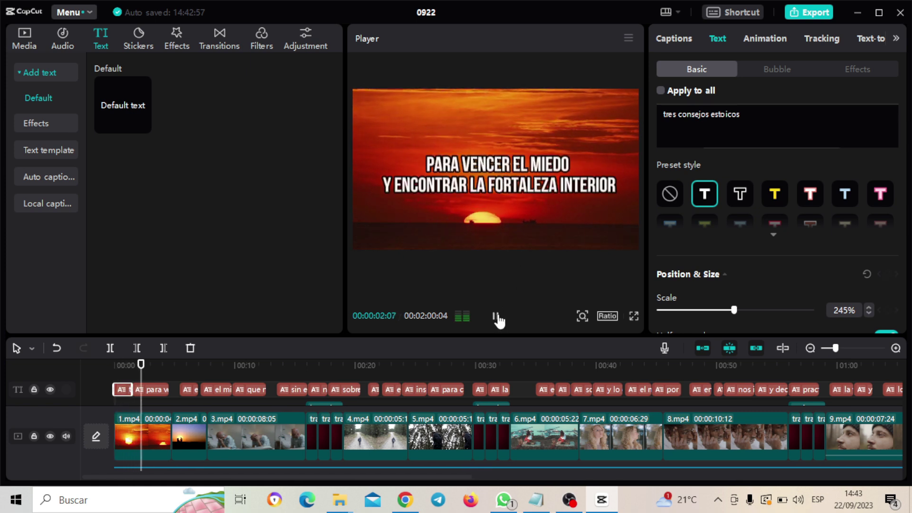
{"action": "left_click", "coordinate": [497, 317]}
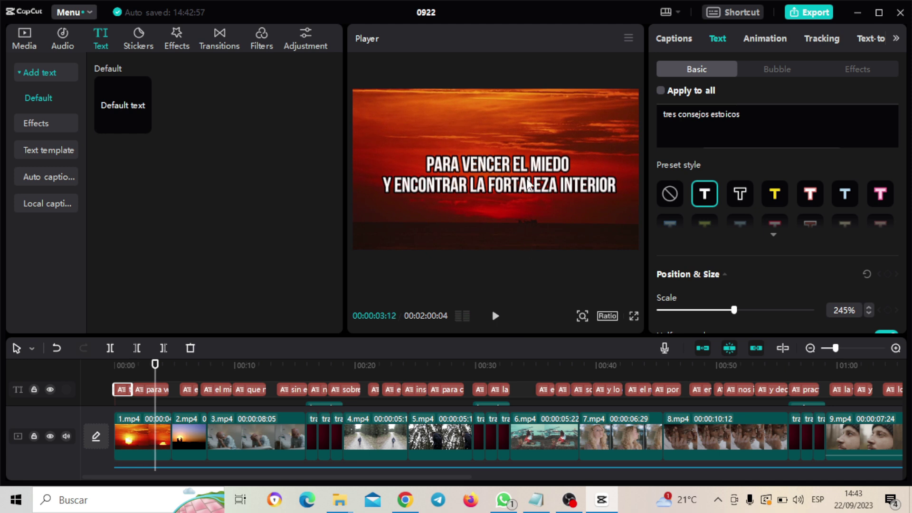
Delete the caption "tres consejos estoicos" and extend the "para vencer el miedo" caption back to the start of the timeline
{"action": "right_click", "coordinate": [123, 391]}
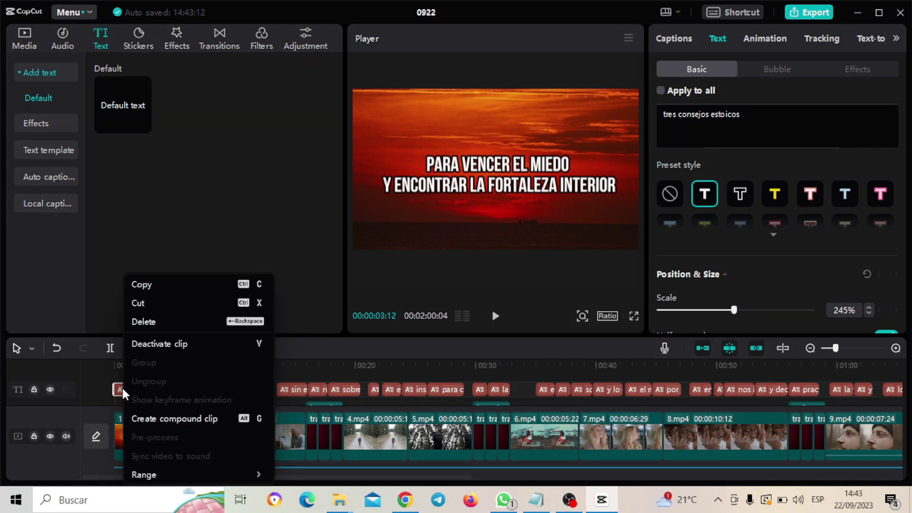
{"action": "left_click", "coordinate": [150, 323]}
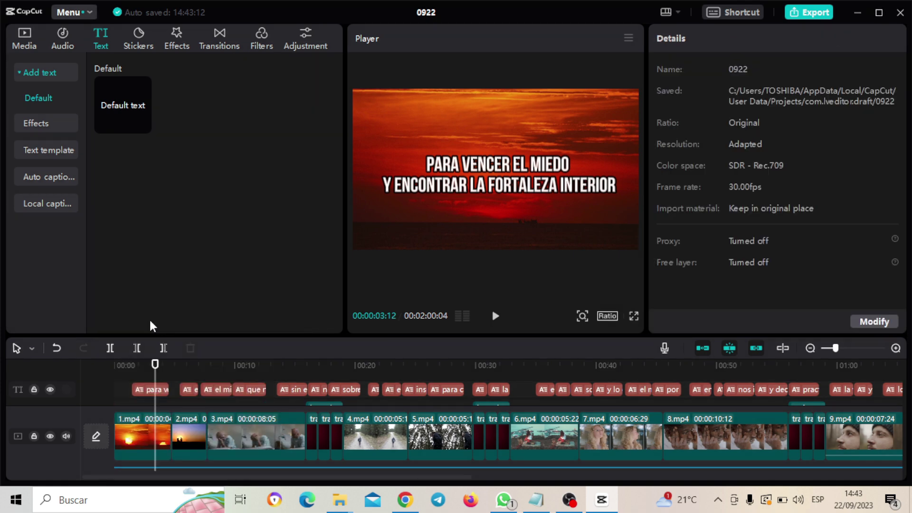
{"action": "left_click", "coordinate": [143, 390]}
{"action": "left_click_drag", "start_coordinate": [133, 389], "coordinate": [113, 389]}
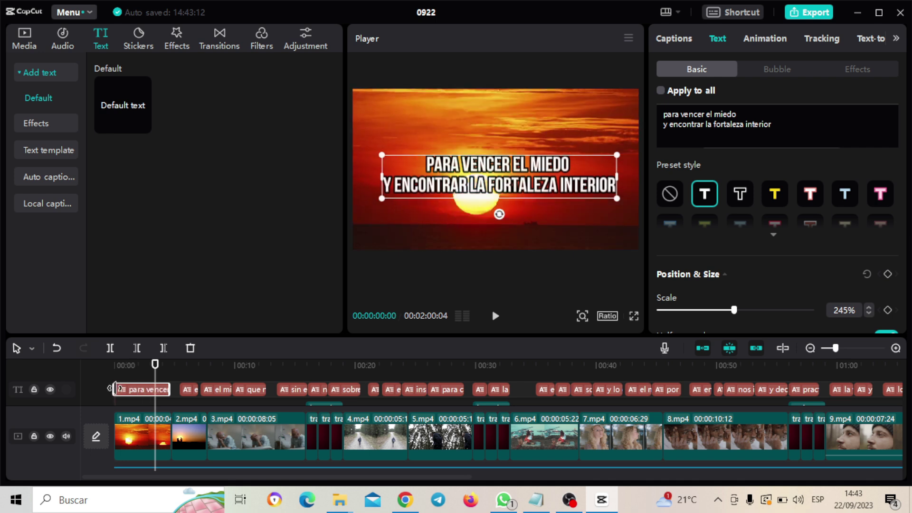
Move the "para vencer el miedo" caption slightly up and add "TRES CONSEJOS" at the beginning of its text
{"action": "left_click_drag", "start_coordinate": [521, 184], "coordinate": [518, 165]}
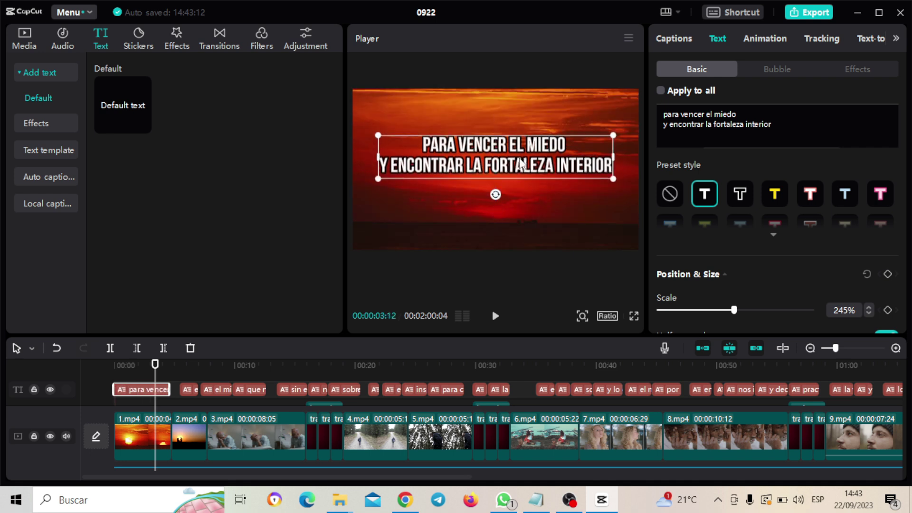
{"action": "double_click", "coordinate": [521, 161]}
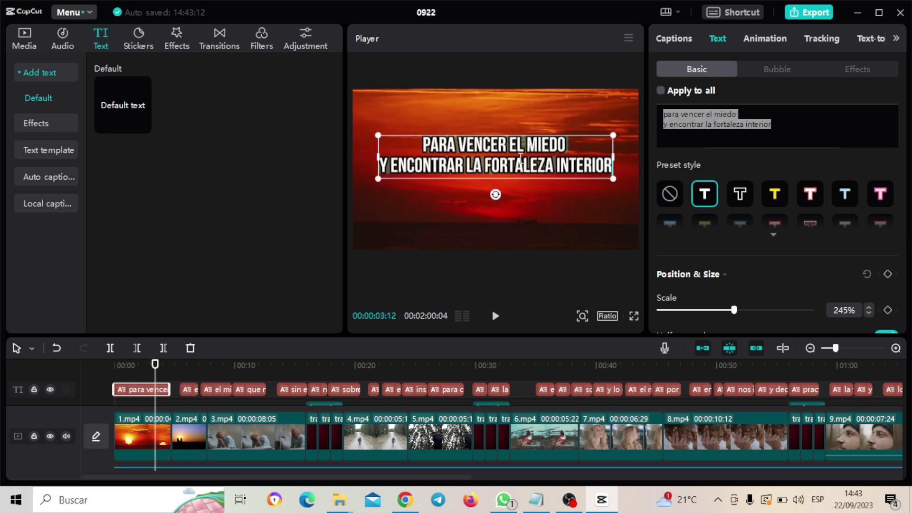
{"action": "left_click", "coordinate": [664, 114]}
{"action": "type", "text": "TRES"}
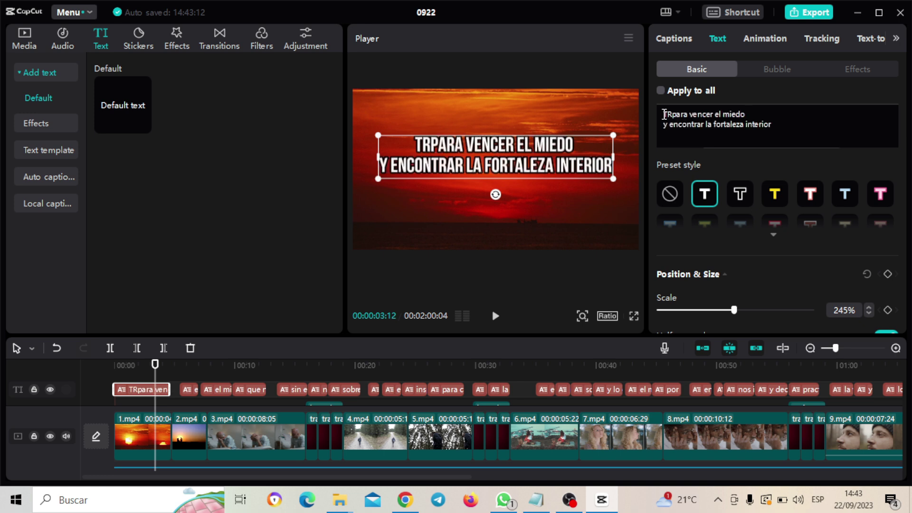
{"action": "type", "text": " CONSEJO"}
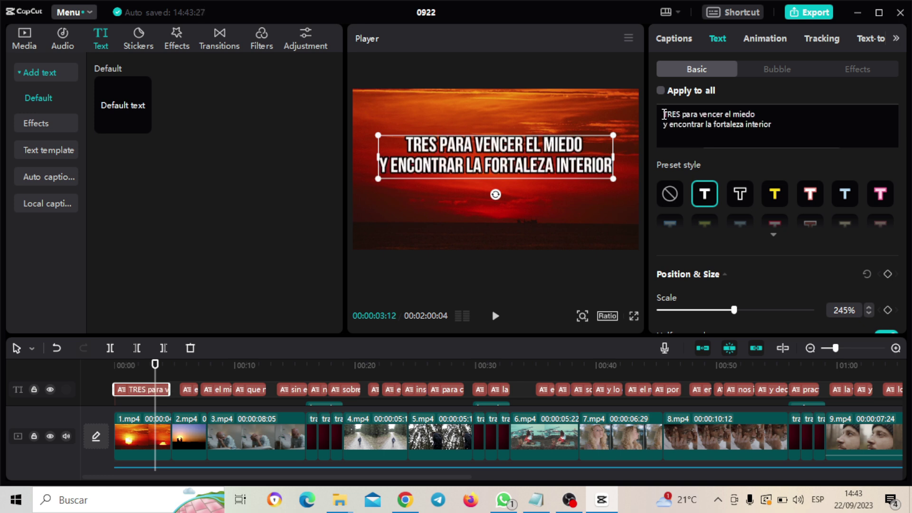
{"action": "type", "text": "S"}
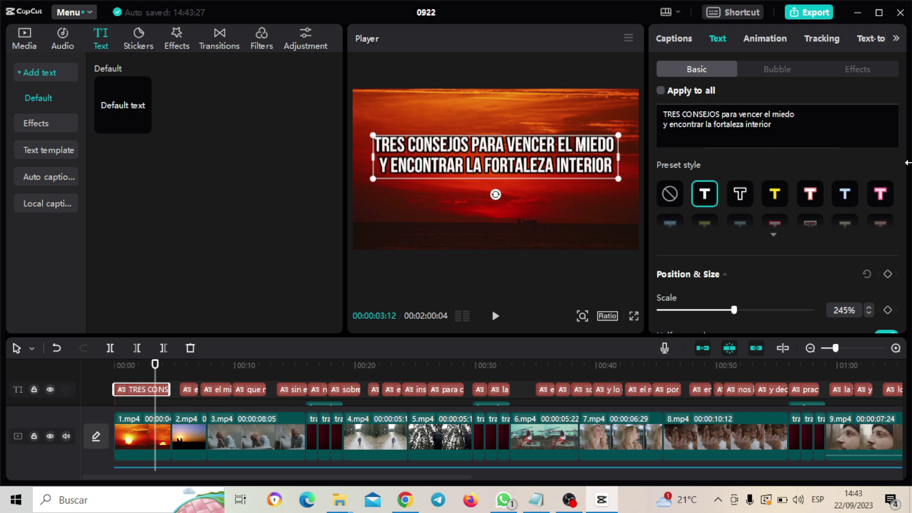
Change the font of the "TRES CONSEJOS para vencer el miedo" caption to CINZEL
{"action": "left_click_drag", "start_coordinate": [904, 208], "coordinate": [901, 121]}
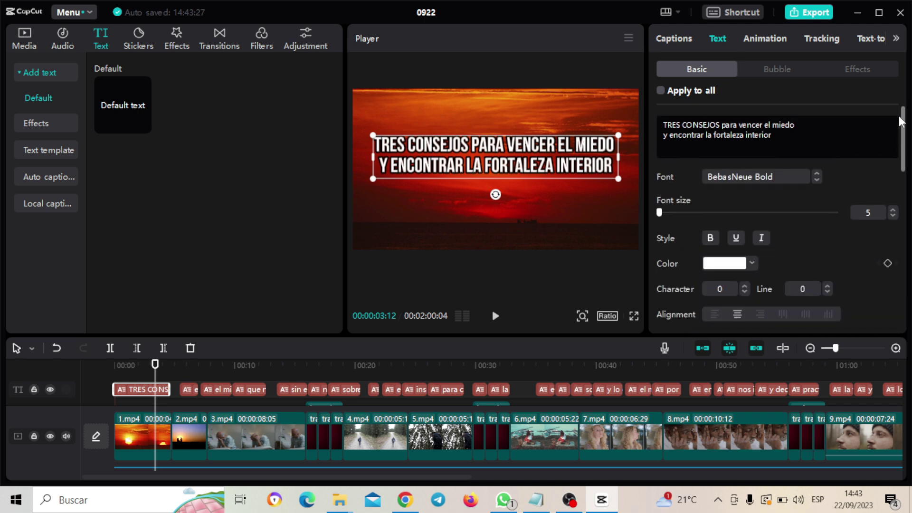
{"action": "left_click", "coordinate": [797, 178]}
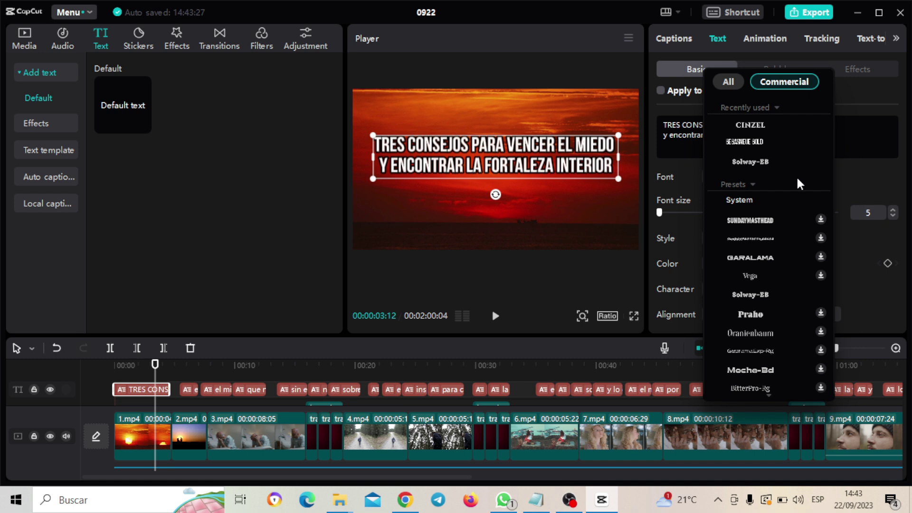
{"action": "left_click", "coordinate": [763, 127]}
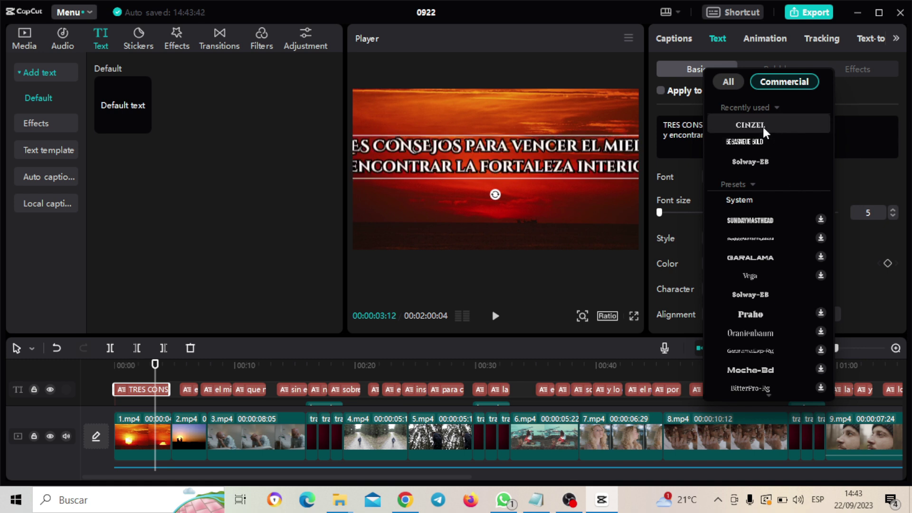
{"action": "left_click", "coordinate": [763, 126]}
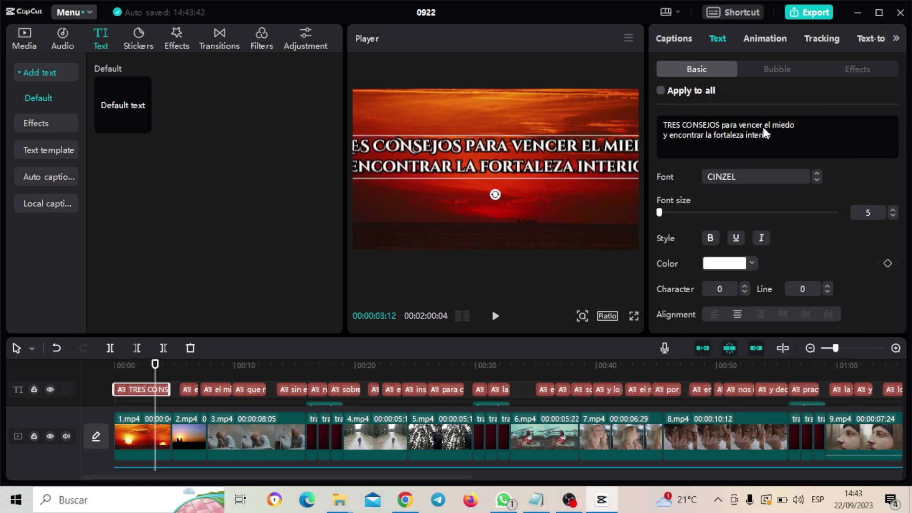
Break the opening caption into four lines by adding line breaks after "TRES CONSEJOS" and after "y encontrar"
{"action": "left_click", "coordinate": [721, 124]}
{"action": "key", "text": "Return"}
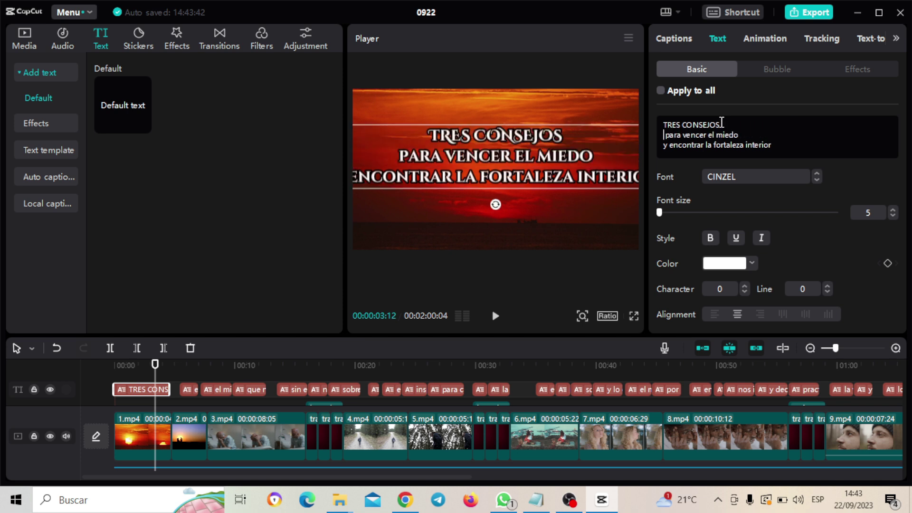
{"action": "left_click", "coordinate": [706, 144]}
{"action": "key", "text": "Return"}
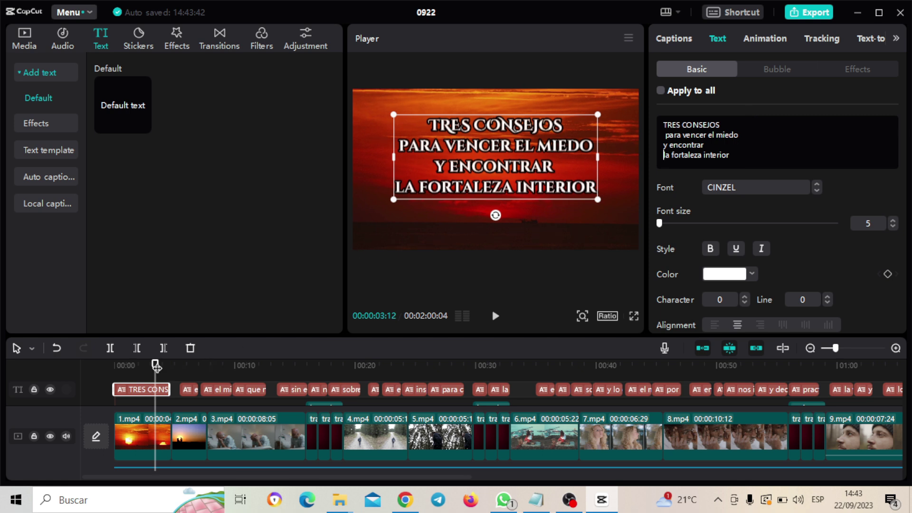
Browse the video effects library and preview the Firefly effect from the Nature group on the opening caption
{"action": "left_click_drag", "start_coordinate": [155, 366], "coordinate": [120, 366]}
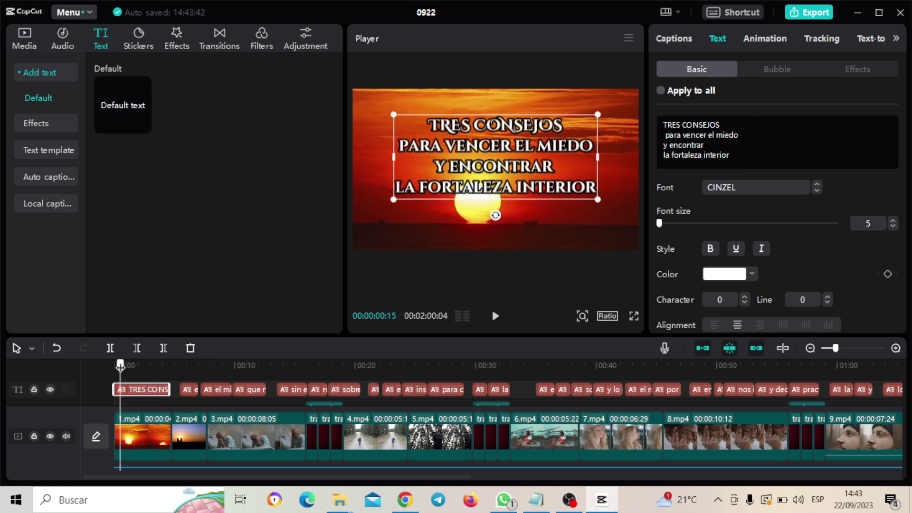
{"action": "left_click", "coordinate": [170, 33]}
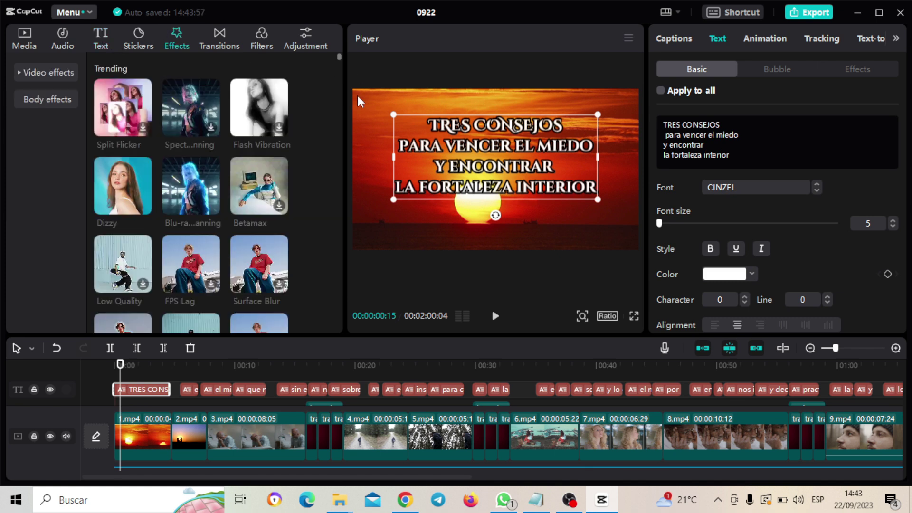
{"action": "scroll", "coordinate": [339, 72], "scroll_direction": "down", "scroll_amount": 10}
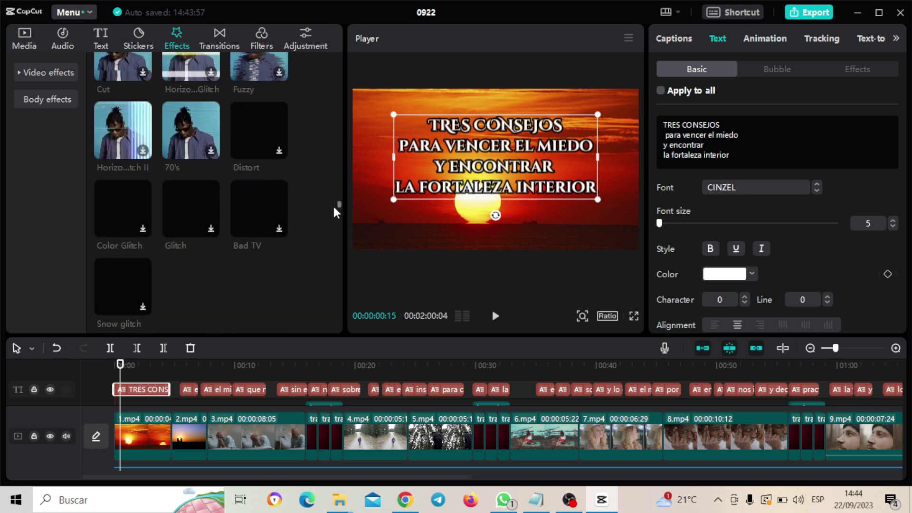
{"action": "scroll", "coordinate": [332, 204], "scroll_direction": "down", "scroll_amount": 10}
{"action": "scroll", "coordinate": [332, 177], "scroll_direction": "down", "scroll_amount": 10}
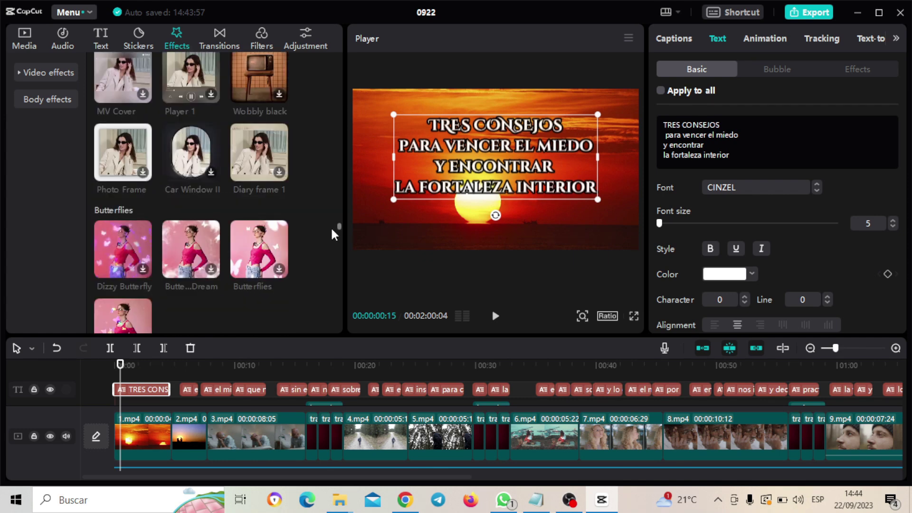
{"action": "scroll", "coordinate": [331, 227], "scroll_direction": "down", "scroll_amount": 5}
{"action": "scroll", "coordinate": [329, 244], "scroll_direction": "down", "scroll_amount": 2}
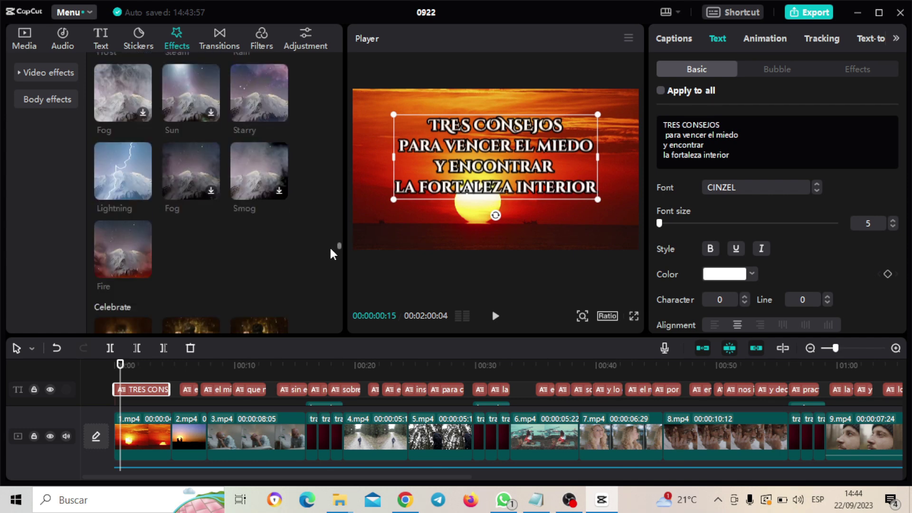
{"action": "scroll", "coordinate": [329, 245], "scroll_direction": "up", "scroll_amount": 6}
{"action": "scroll", "coordinate": [331, 247], "scroll_direction": "up", "scroll_amount": 2}
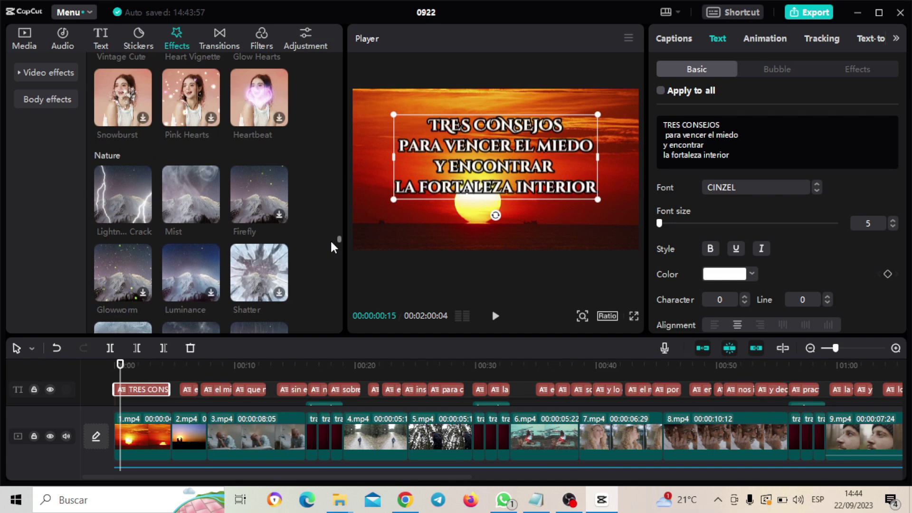
{"action": "scroll", "coordinate": [332, 237], "scroll_direction": "up", "scroll_amount": 2}
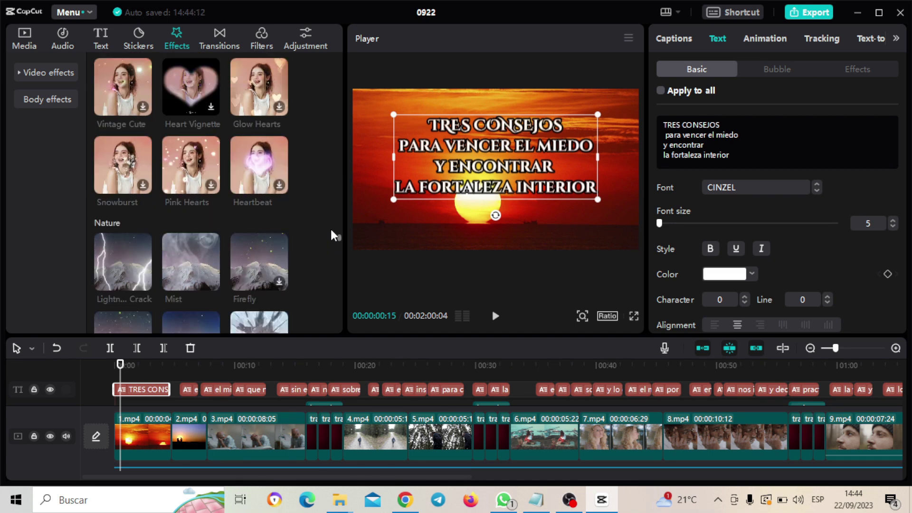
{"action": "mouse_move", "coordinate": [339, 231]}
{"action": "left_mouse_down"}
{"action": "mouse_move", "coordinate": [342, 54]}
{"action": "mouse_move", "coordinate": [340, 243]}
{"action": "left_mouse_up"}
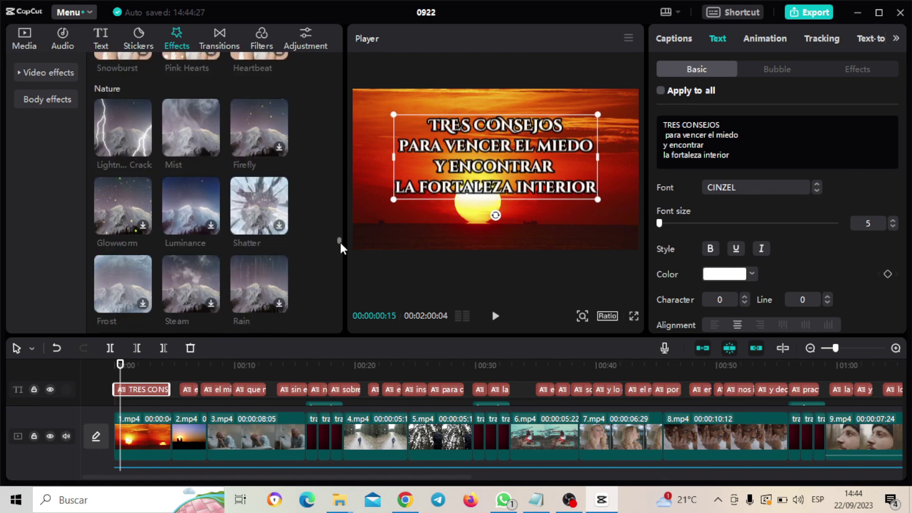
{"action": "mouse_move", "coordinate": [280, 123]}
{"action": "left_click", "coordinate": [269, 119]}
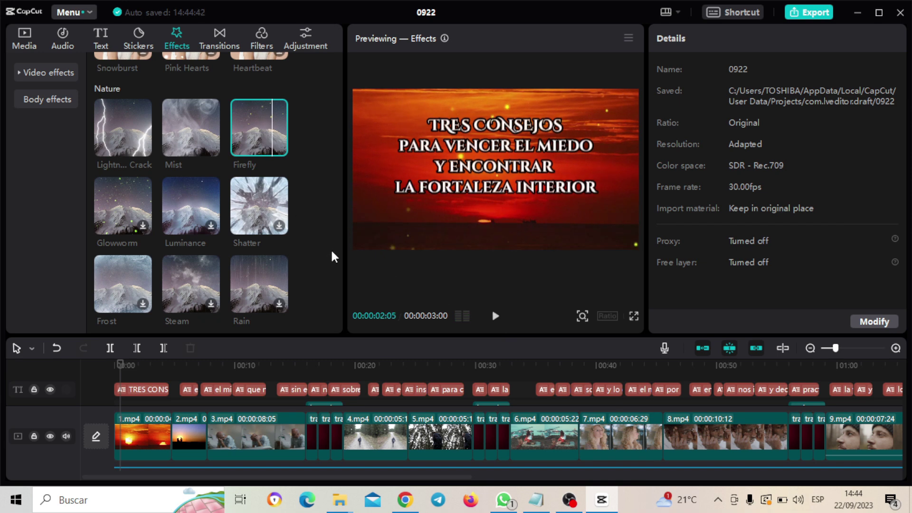
Find the Explosion video effect and preview it over the opening sunset clip
{"action": "left_click_drag", "start_coordinate": [336, 241], "coordinate": [337, 258]}
{"action": "scroll", "coordinate": [273, 155], "scroll_direction": "down", "scroll_amount": 5}
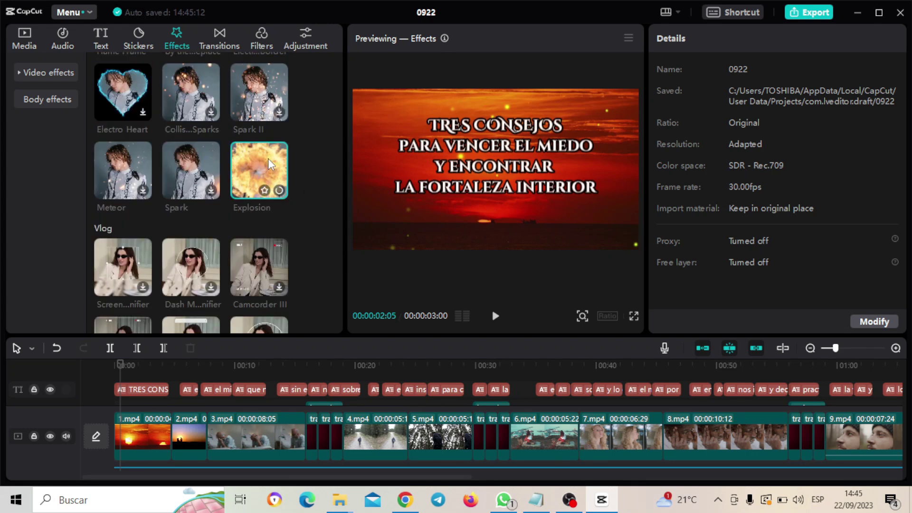
{"action": "left_click", "coordinate": [268, 158]}
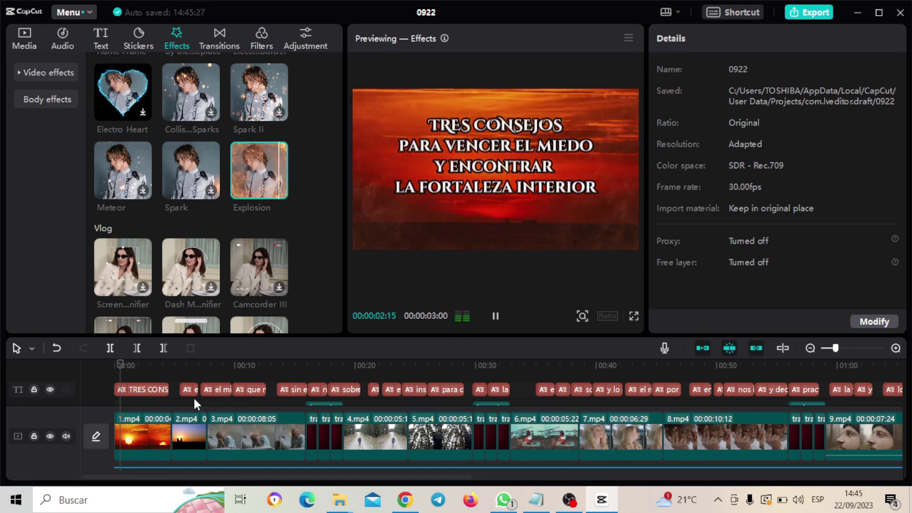
At 00:00:16:28, move the caption "nos dejaron un legado invaluable" left and down so it fits across the lower part of both statues
{"action": "left_click_drag", "start_coordinate": [121, 361], "coordinate": [315, 379]}
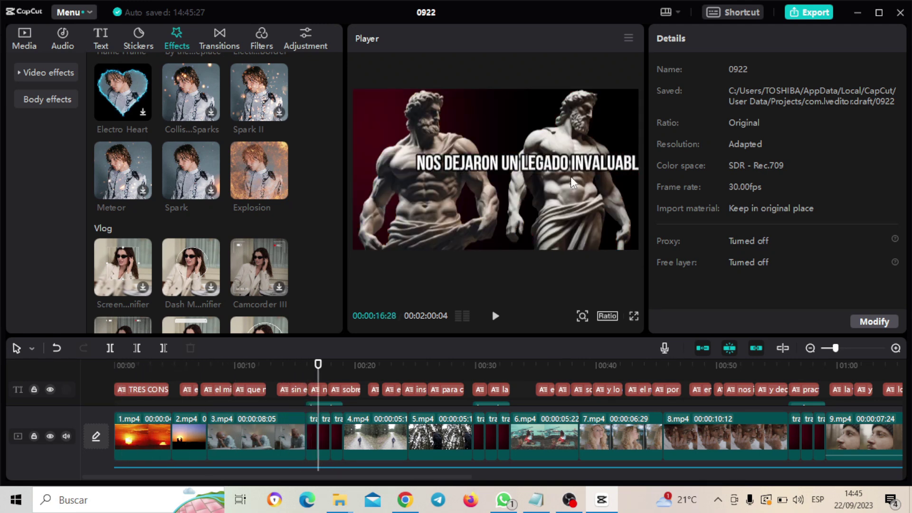
{"action": "left_click", "coordinate": [579, 164]}
{"action": "left_click_drag", "start_coordinate": [540, 171], "coordinate": [540, 219]}
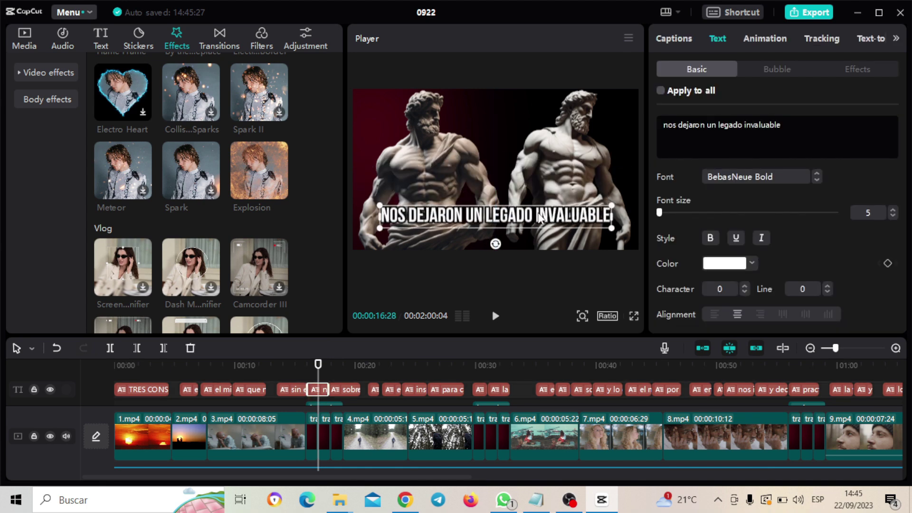
Preview the Fire effect from the Nature group on the two-statue scene at 00:00:16:12
{"action": "mouse_move", "coordinate": [318, 365]}
{"action": "left_mouse_down"}
{"action": "mouse_move", "coordinate": [396, 365]}
{"action": "mouse_move", "coordinate": [312, 364]}
{"action": "left_mouse_up"}
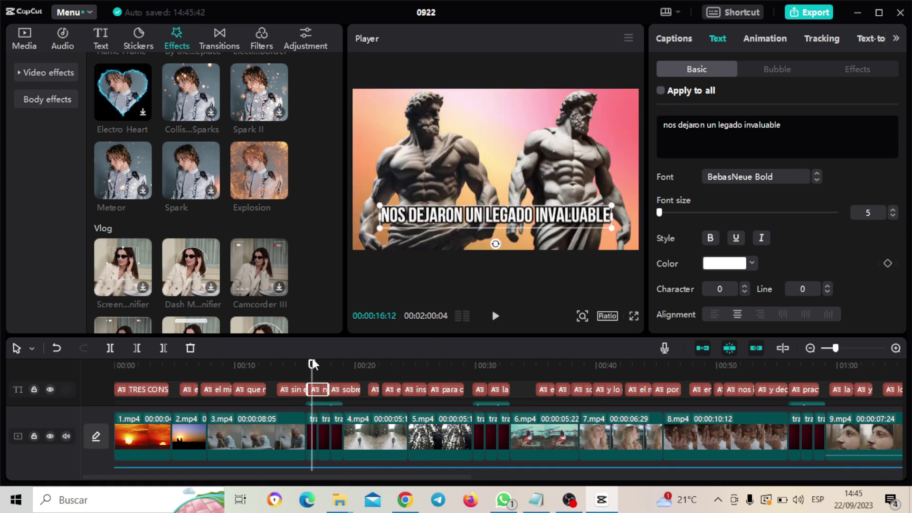
{"action": "left_click_drag", "start_coordinate": [338, 209], "coordinate": [343, 244]}
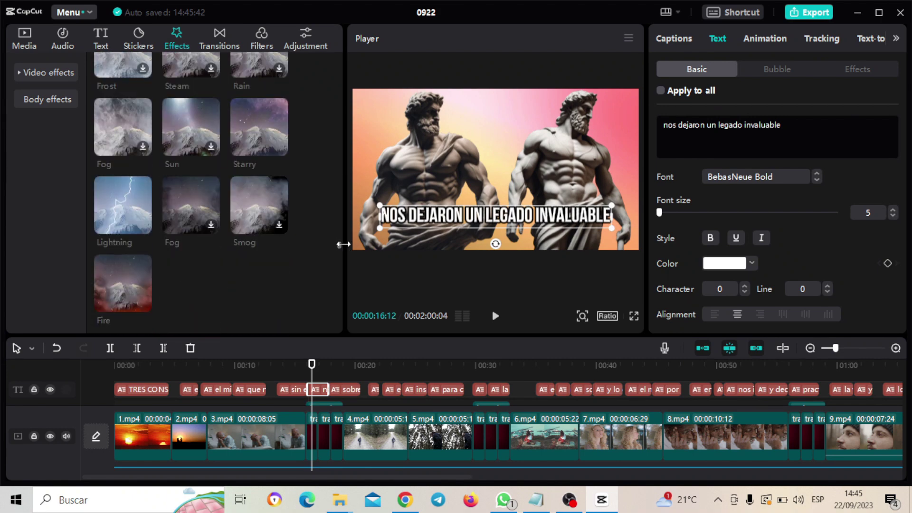
{"action": "left_click", "coordinate": [115, 287]}
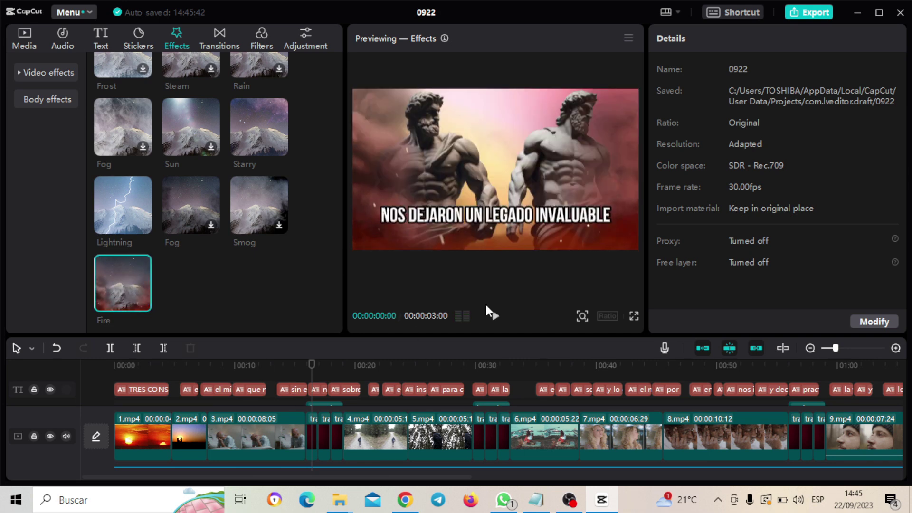
Play back the Fire effect preview over the two-statue scene
{"action": "left_click", "coordinate": [497, 315]}
{"action": "scroll", "coordinate": [902, 411], "scroll_direction": "up", "scroll_amount": 1}
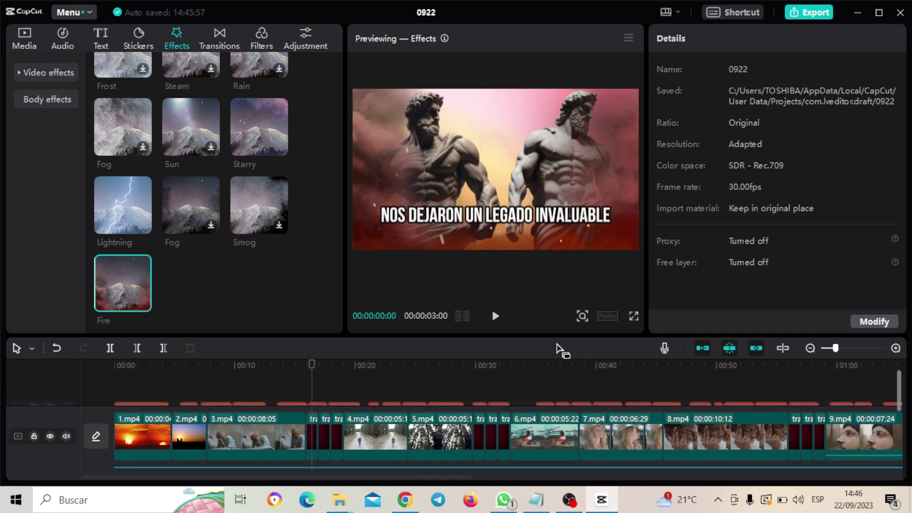
{"action": "left_click", "coordinate": [495, 317]}
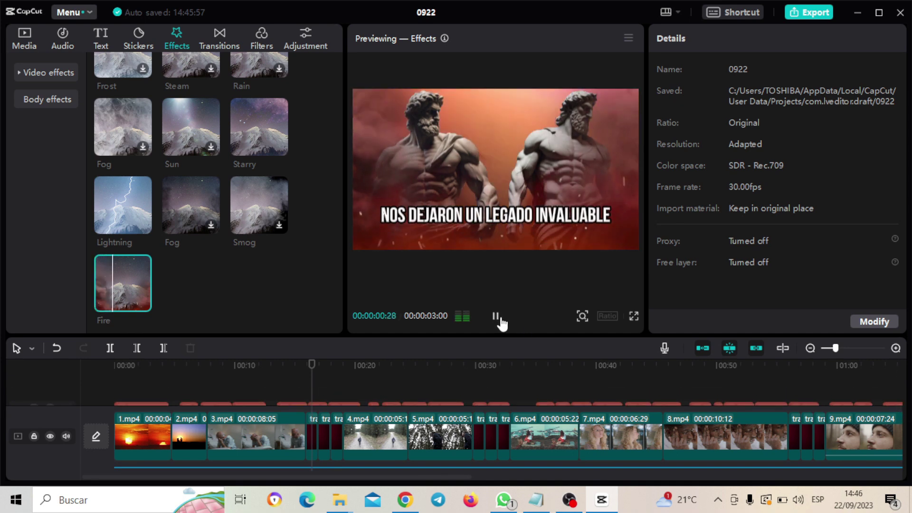
Add the Lightning effect over the "Consejo uno" statue title scene, starting at about 00:00:29:23, and play the scene back
{"action": "left_click", "coordinate": [313, 366]}
{"action": "left_click_drag", "start_coordinate": [315, 372], "coordinate": [497, 377]}
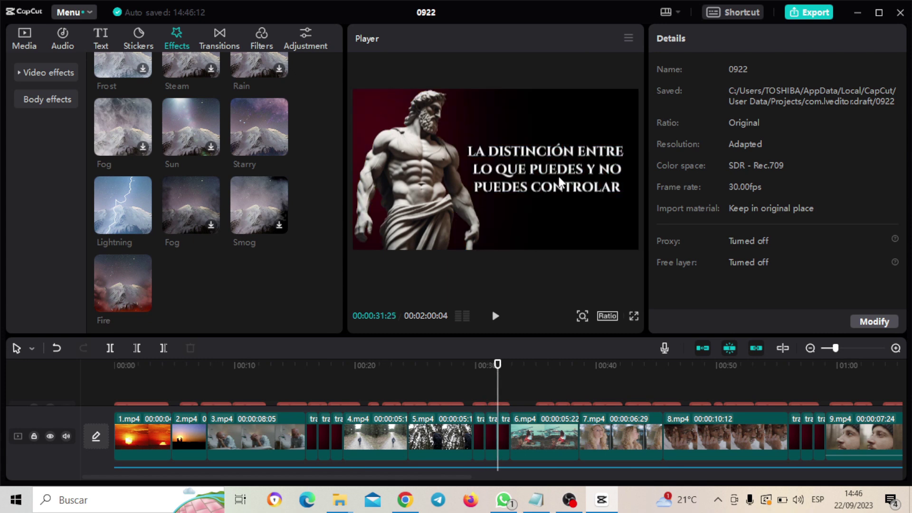
{"action": "mouse_move", "coordinate": [107, 190]}
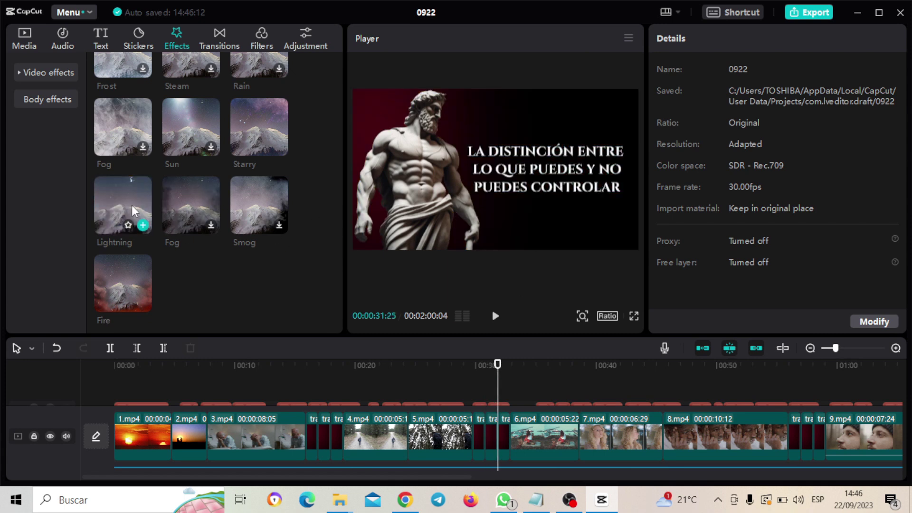
{"action": "left_click", "coordinate": [142, 225]}
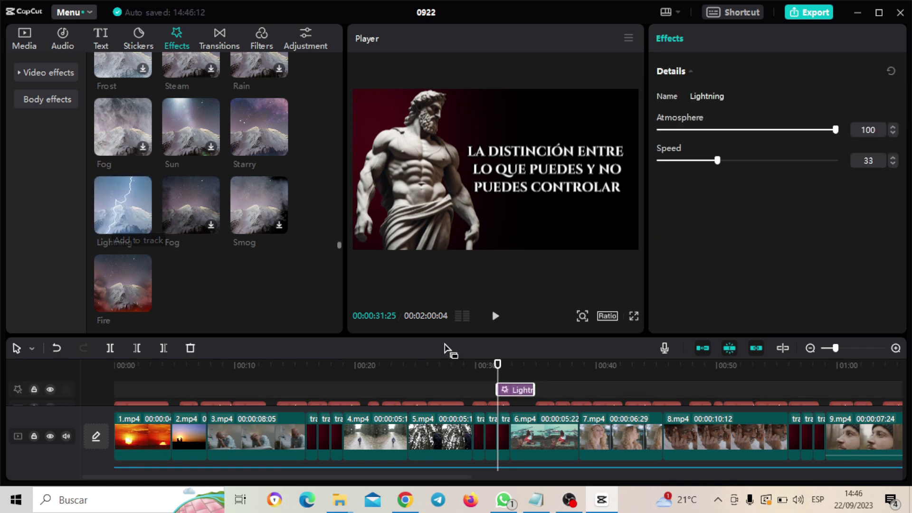
{"action": "left_click_drag", "start_coordinate": [519, 391], "coordinate": [472, 365]}
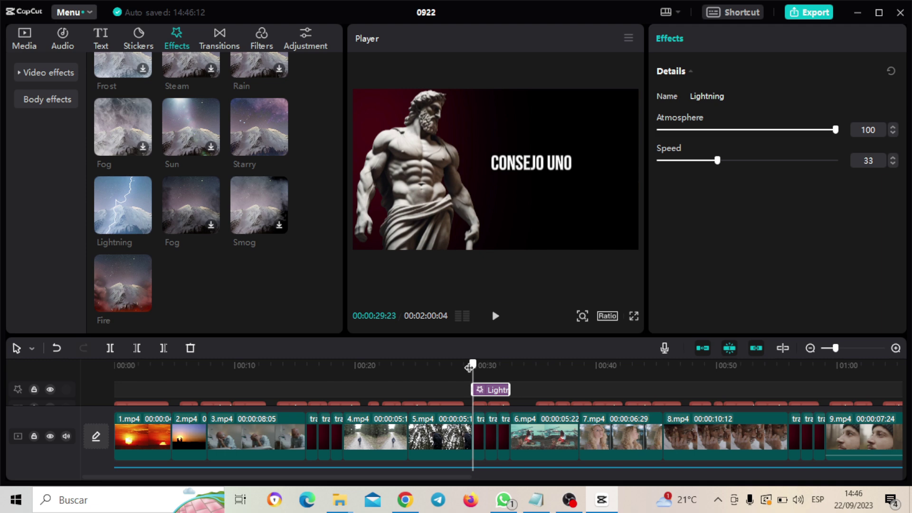
{"action": "left_click", "coordinate": [499, 314]}
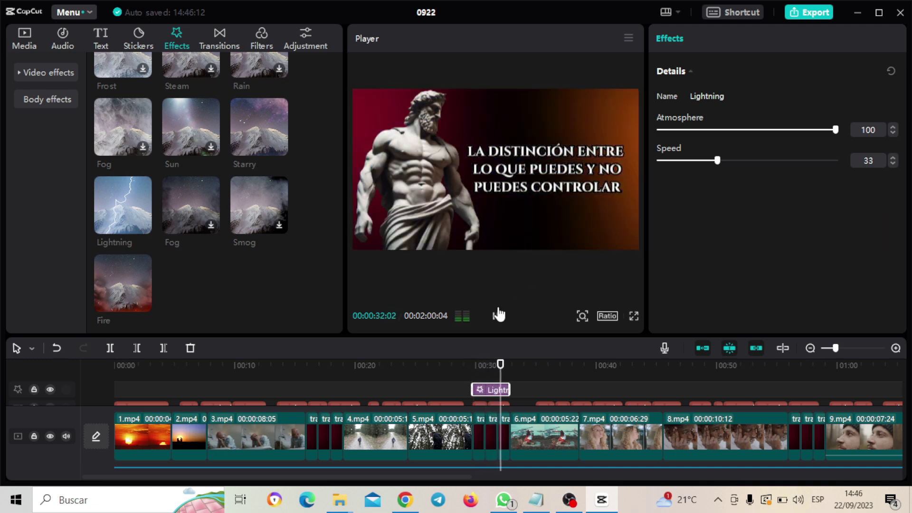
{"action": "left_click", "coordinate": [497, 313]}
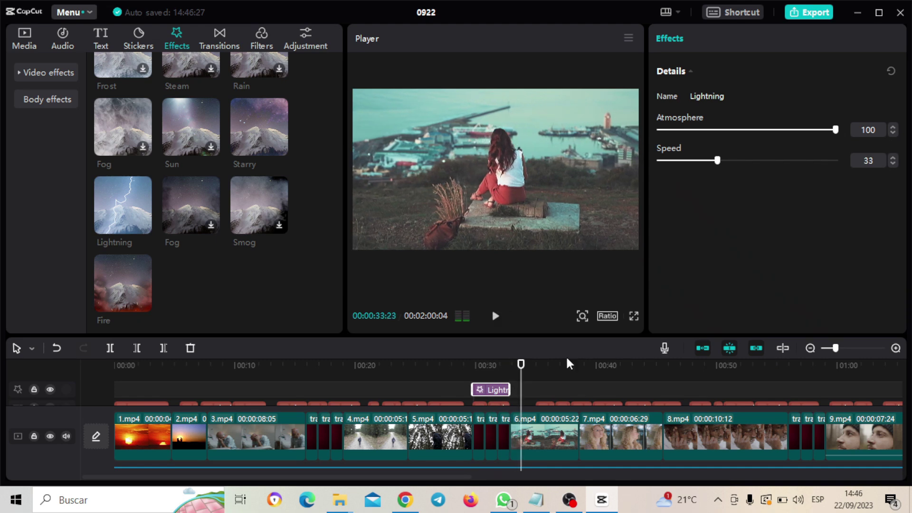
Add the Fire effect at 00:00:57:00 over the "Practica la aceptación y la resiliencia" statue title scene
{"action": "left_click_drag", "start_coordinate": [523, 374], "coordinate": [802, 383]}
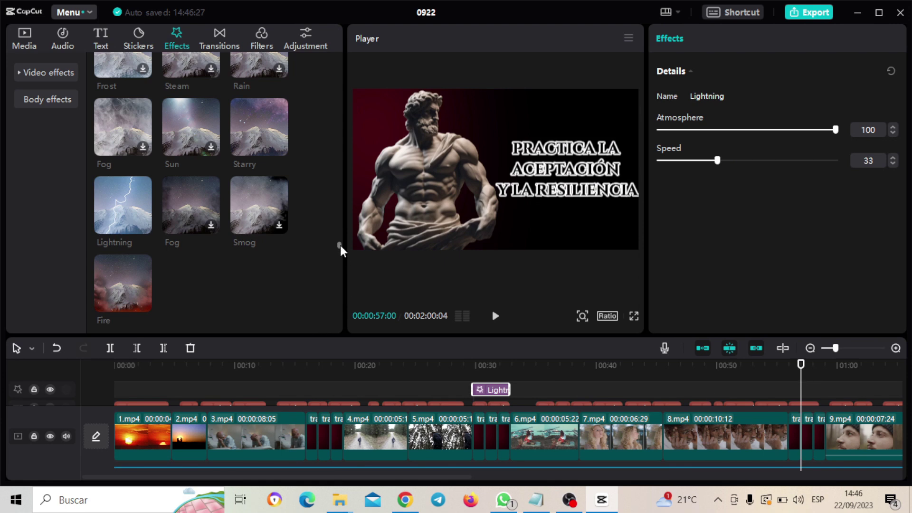
{"action": "left_click", "coordinate": [143, 304]}
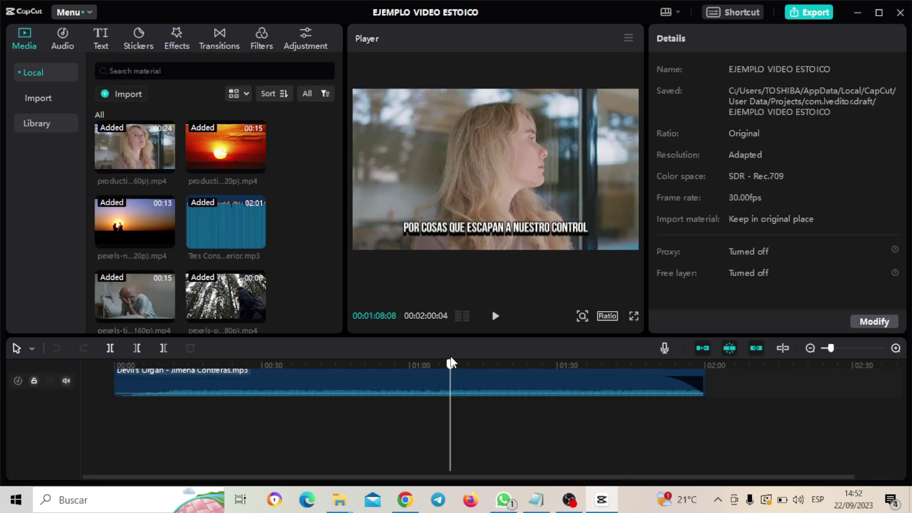
Export the finished project "EJEMPLO VIDEO ESTOICO" as a 1080P, 30fps H.264 mp4 and dismiss the sharing options
{"action": "scroll", "coordinate": [902, 458], "scroll_direction": "up", "scroll_amount": 3}
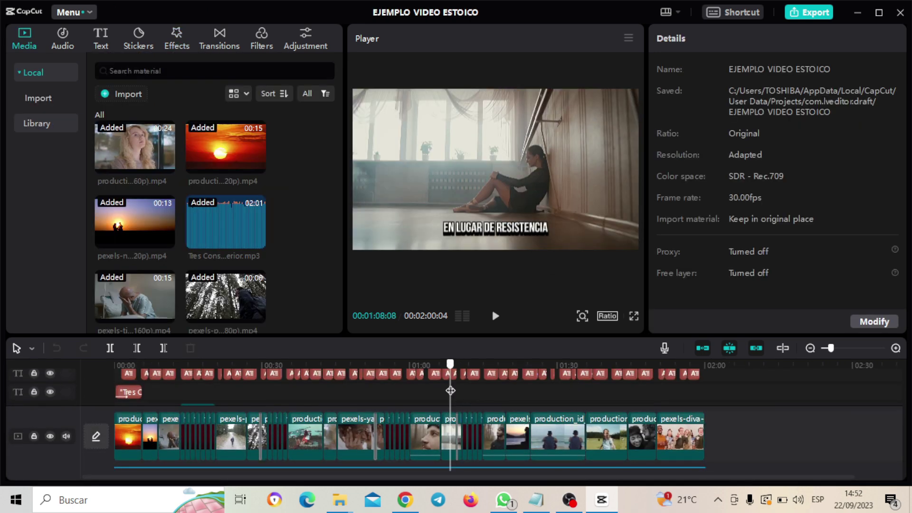
{"action": "left_click_drag", "start_coordinate": [450, 364], "coordinate": [706, 389]}
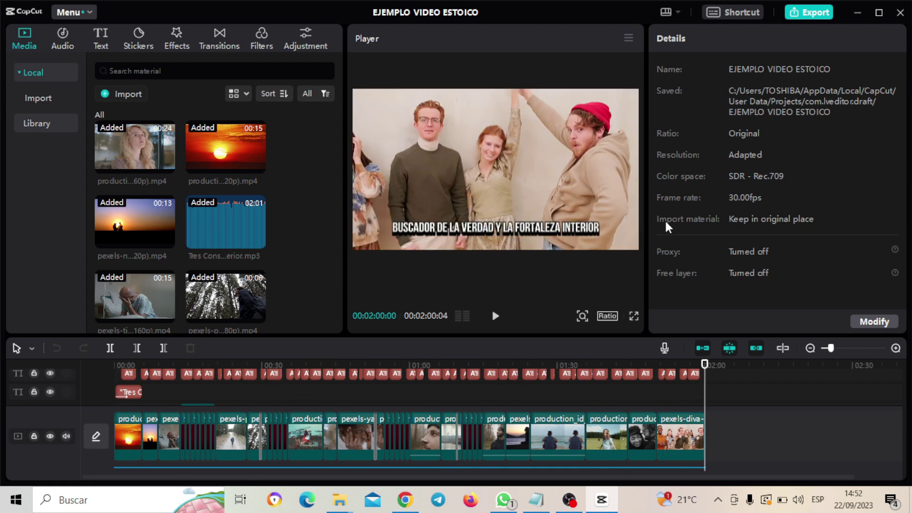
{"action": "left_click", "coordinate": [813, 15]}
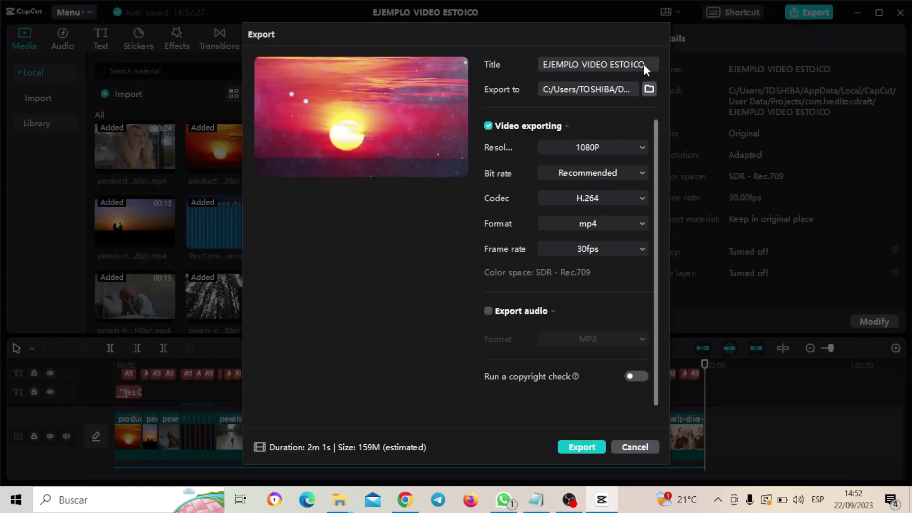
{"action": "left_click", "coordinate": [583, 448]}
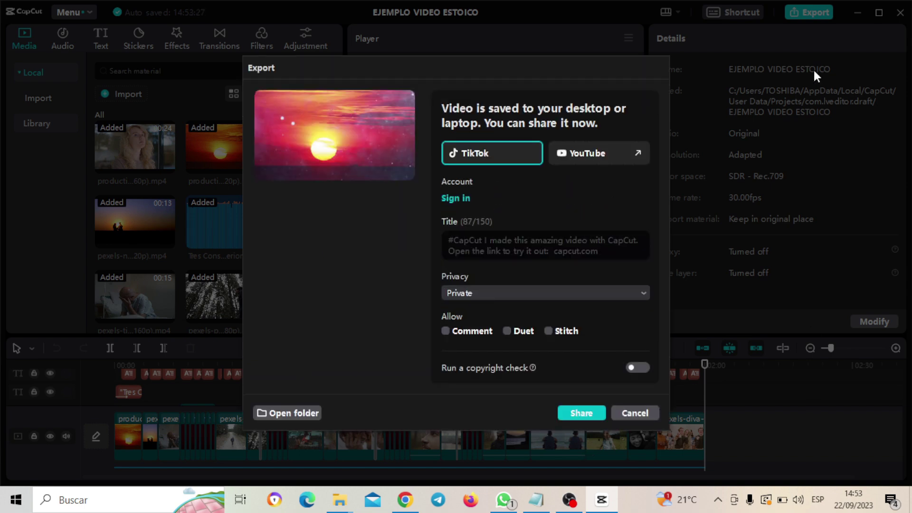
{"action": "left_click", "coordinate": [644, 412]}
Minimize the editor and browser windows and open the "Tres Consejos Estoicos" video from the desktop for playback
{"action": "left_click", "coordinate": [863, 9]}
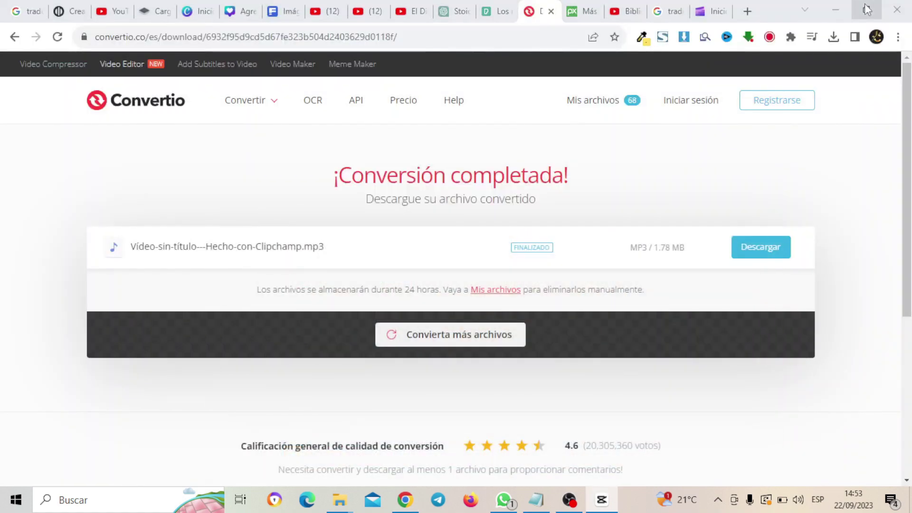
{"action": "left_click", "coordinate": [834, 10]}
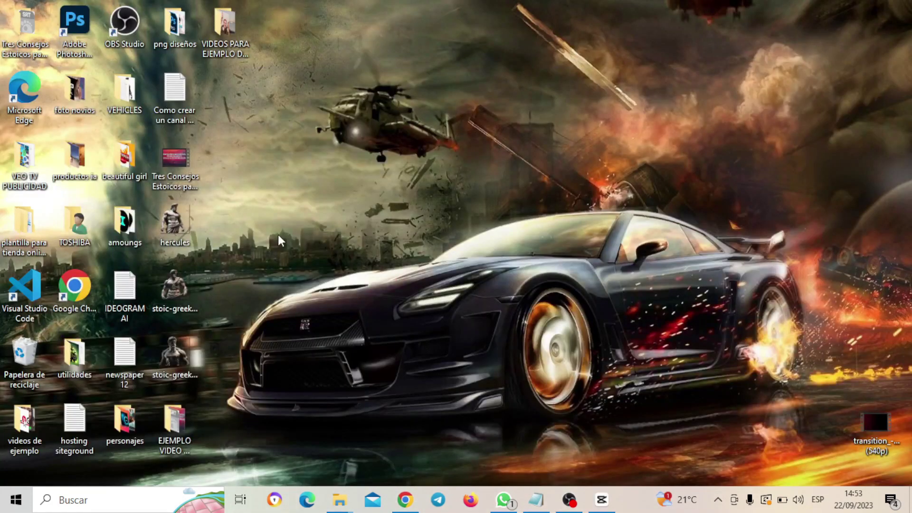
{"action": "double_click", "coordinate": [179, 159]}
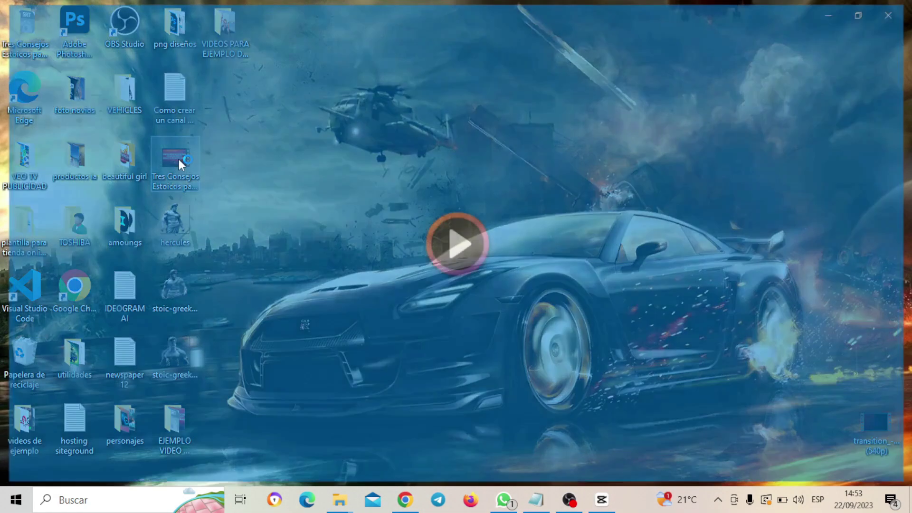